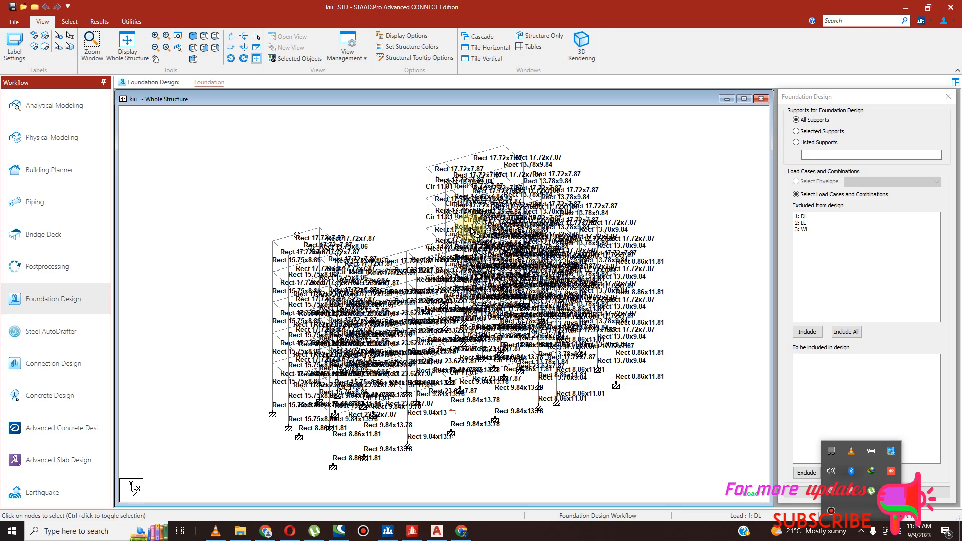
- Render the whole structure in 3D and inspect the building frame from several angles, minimising the rendered view when finished
{"action": "left_click", "coordinate": [581, 45]}
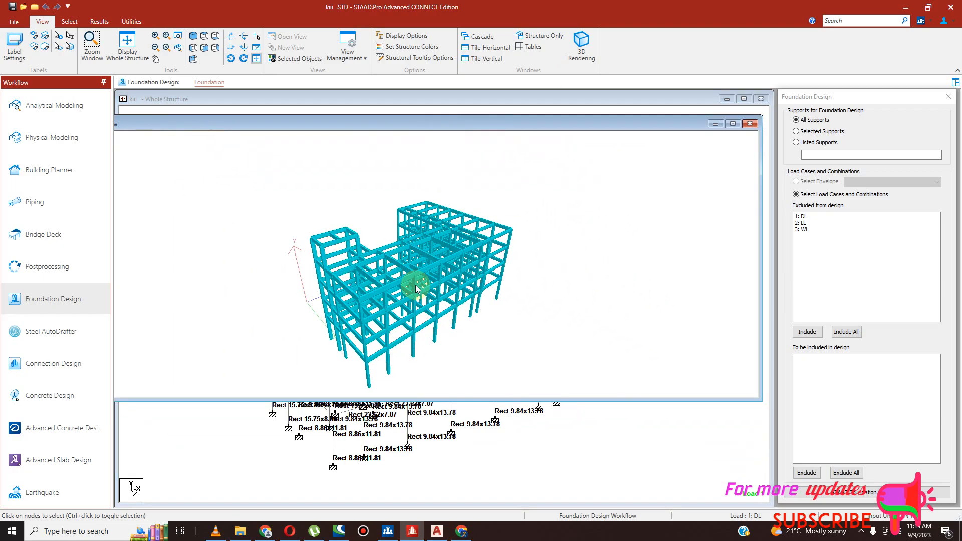
{"action": "right_click", "coordinate": [489, 280]}
{"action": "left_click_drag", "start_coordinate": [477, 266], "coordinate": [616, 231]}
{"action": "left_click_drag", "start_coordinate": [393, 280], "coordinate": [524, 243]}
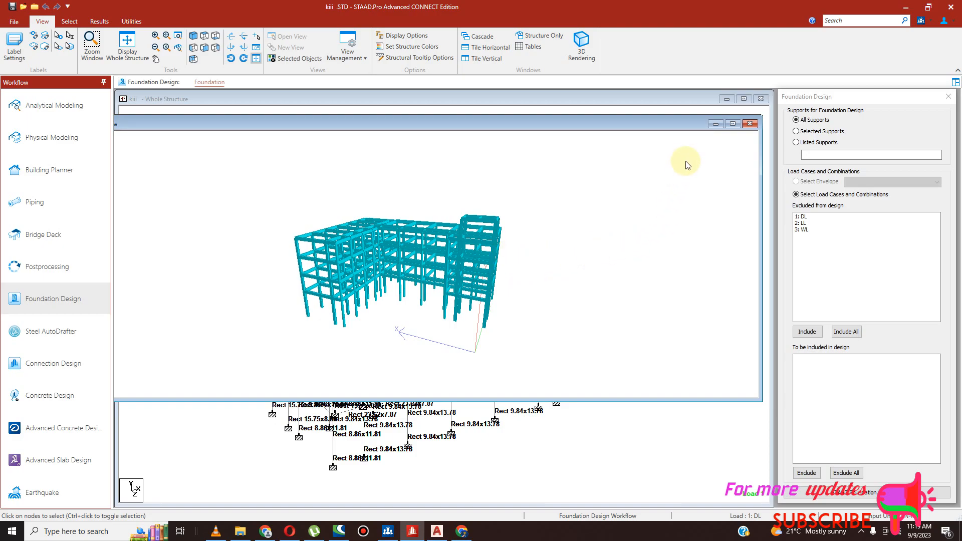
{"action": "left_click", "coordinate": [721, 124]}
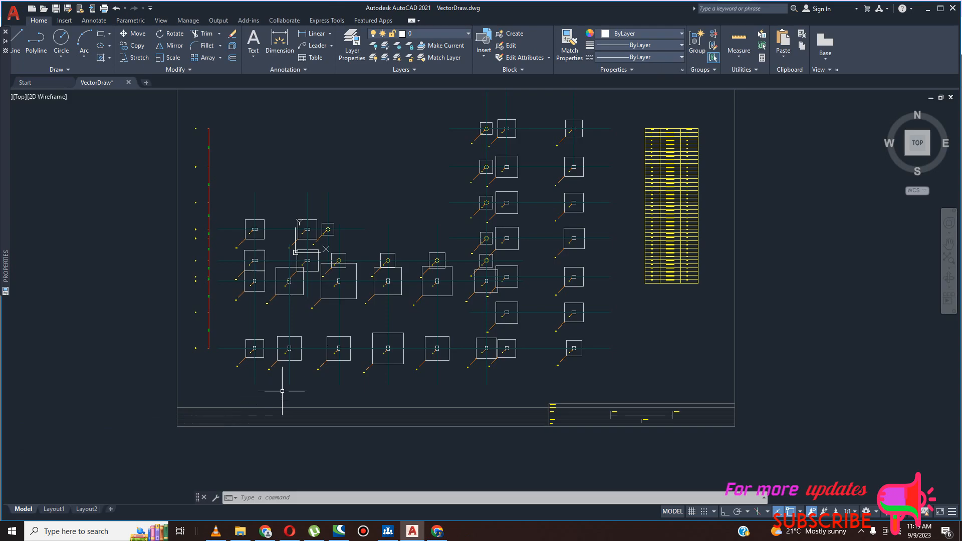
- Clear the AutoCAD and browser windows out of the way and switch to STAAD RCDC
{"action": "left_click", "coordinate": [928, 9]}
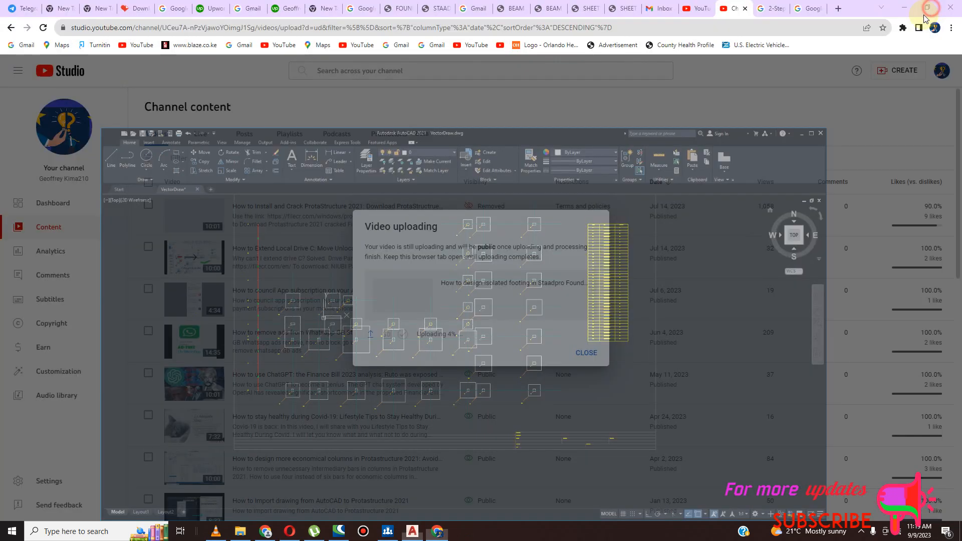
{"action": "left_click", "coordinate": [905, 8]}
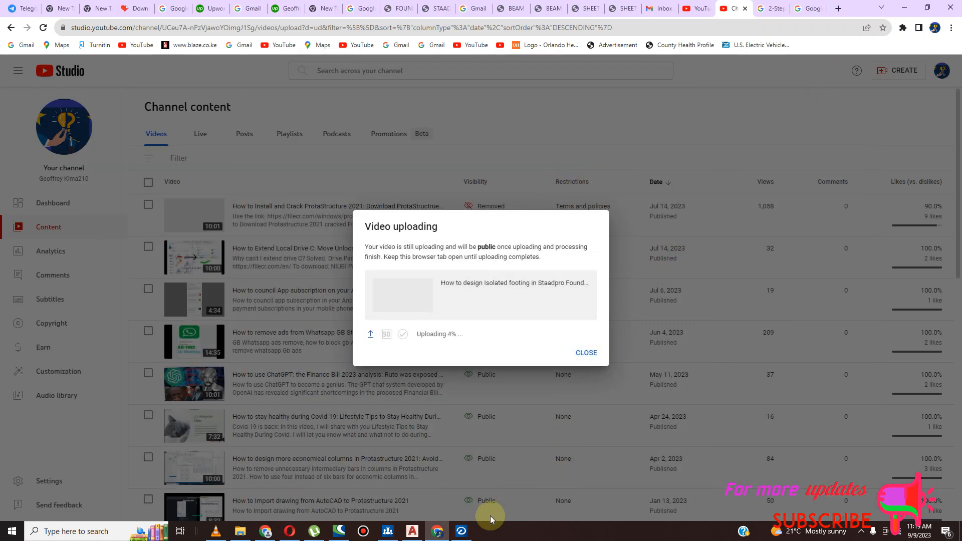
{"action": "left_click", "coordinate": [912, 7]}
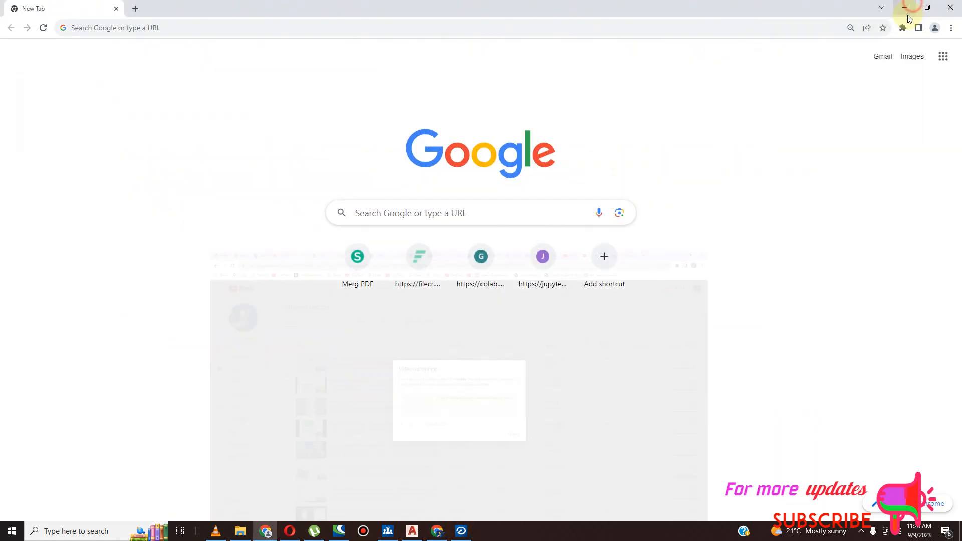
{"action": "left_click", "coordinate": [906, 8]}
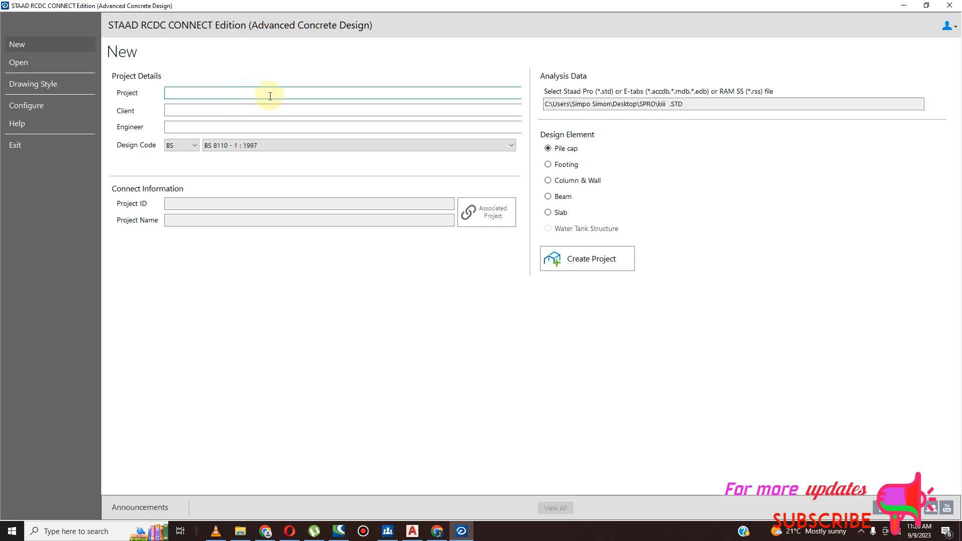
- Name the new project ISOLATED FOOTING and fill in the client's and engineer's names
{"action": "type", "text": "l"}
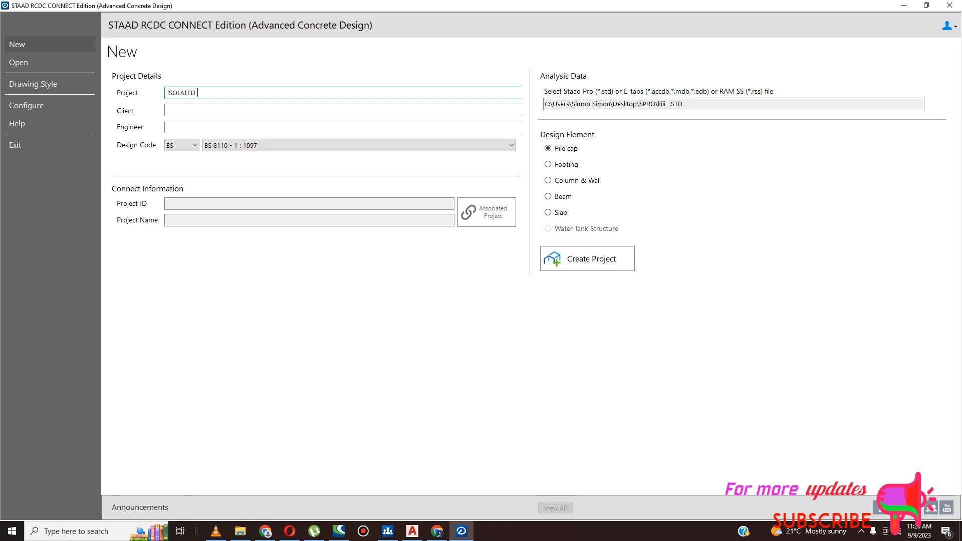
{"action": "type", "text": "OOTING"}
{"action": "left_click", "coordinate": [234, 114]}
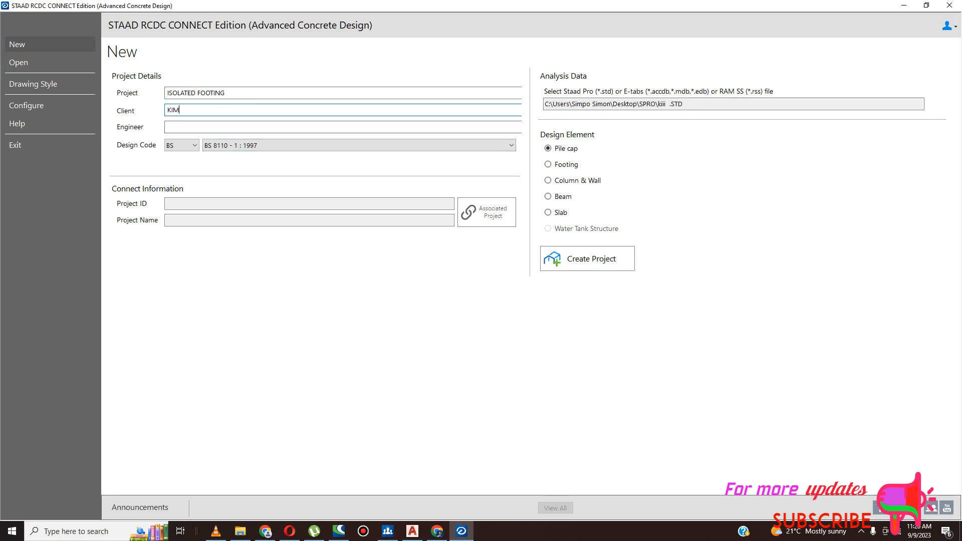
{"action": "left_click", "coordinate": [217, 126]}
{"action": "type", "text": "GEOFFREY"}
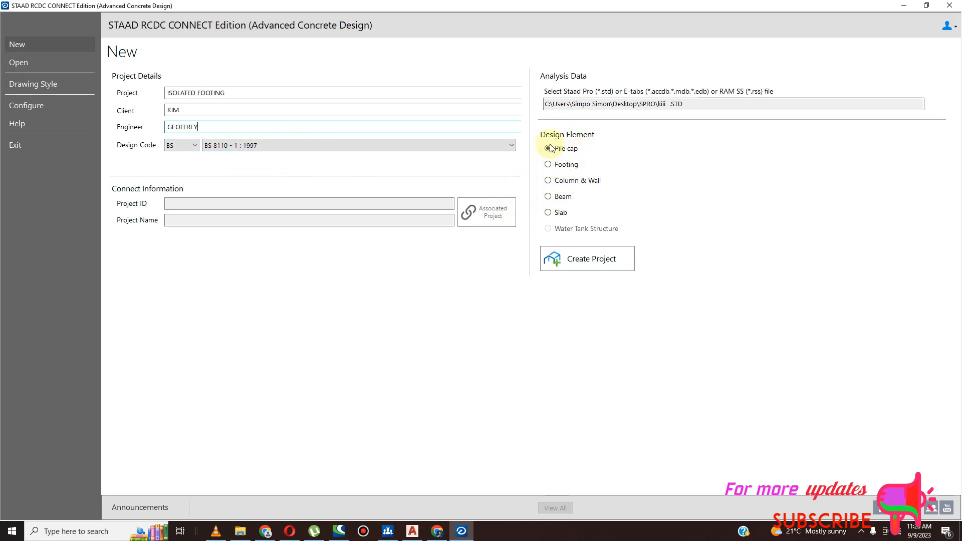
- Choose Footing as the design element and create the project from the STAAD analysis file
{"action": "left_click", "coordinate": [549, 166]}
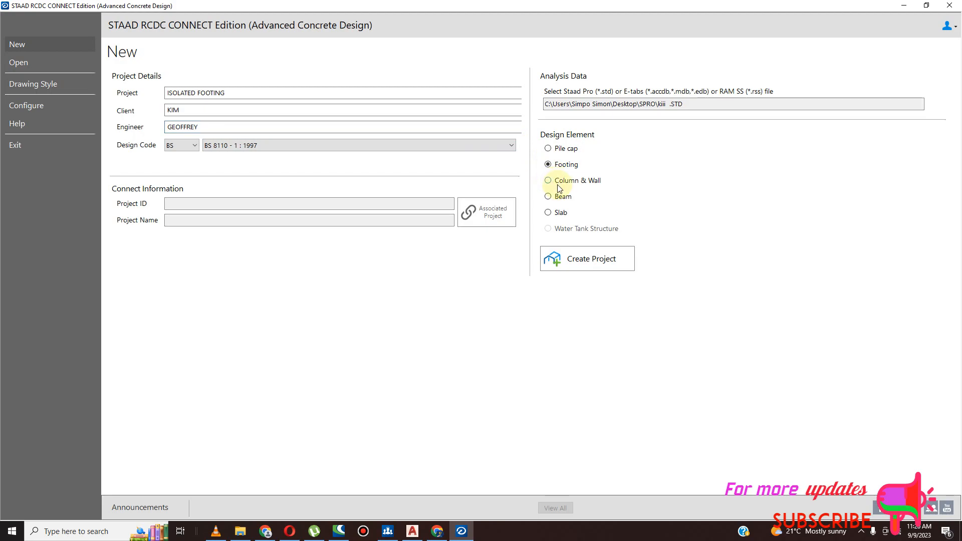
{"action": "left_click", "coordinate": [336, 203]}
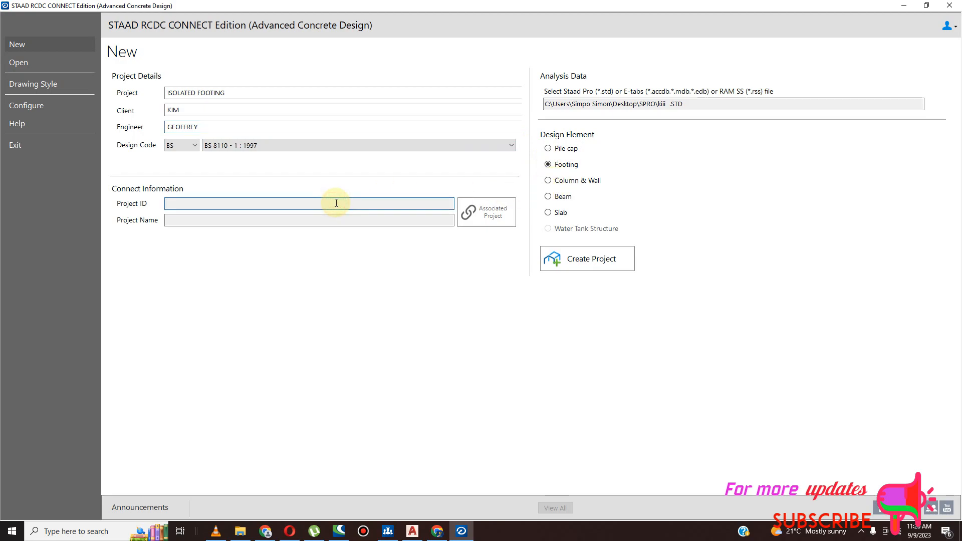
{"action": "left_click", "coordinate": [254, 221]}
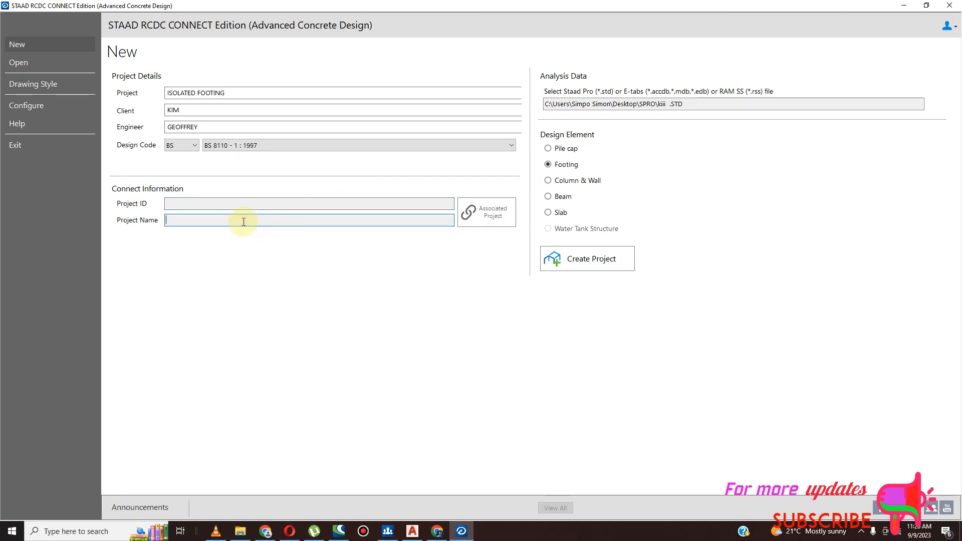
{"action": "left_click", "coordinate": [594, 263]}
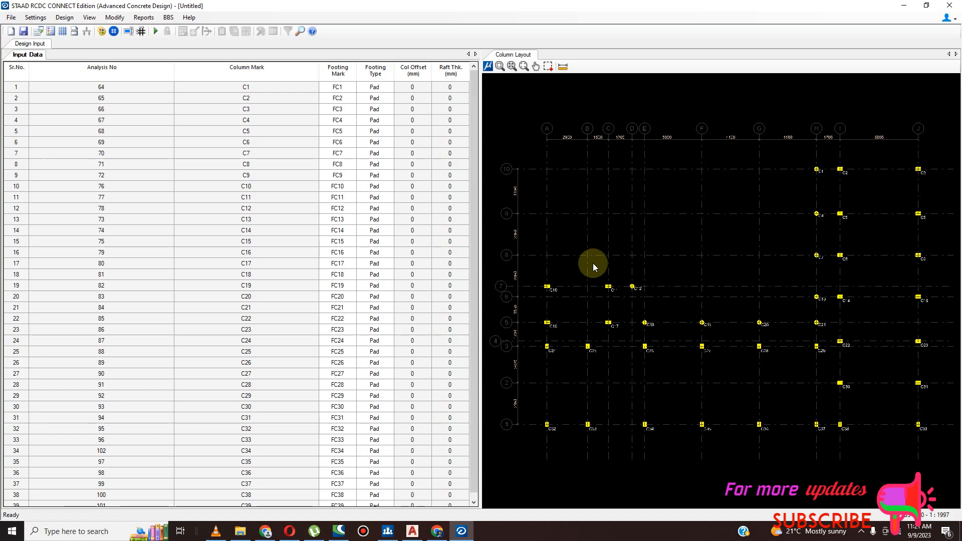
- Open the general design settings and turn off Provide Top Steel for the footings
{"action": "left_click", "coordinate": [35, 17]}
{"action": "left_click", "coordinate": [40, 34]}
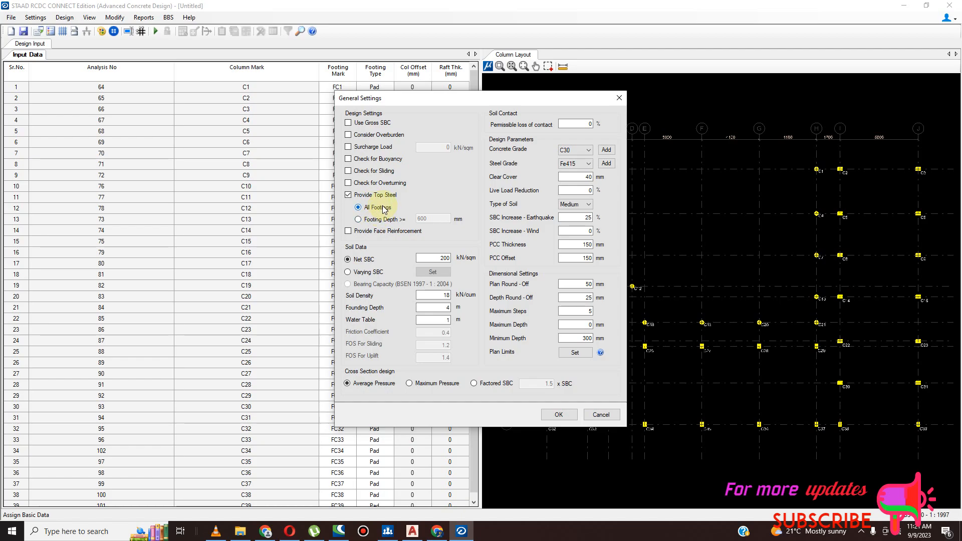
{"action": "left_click", "coordinate": [350, 197]}
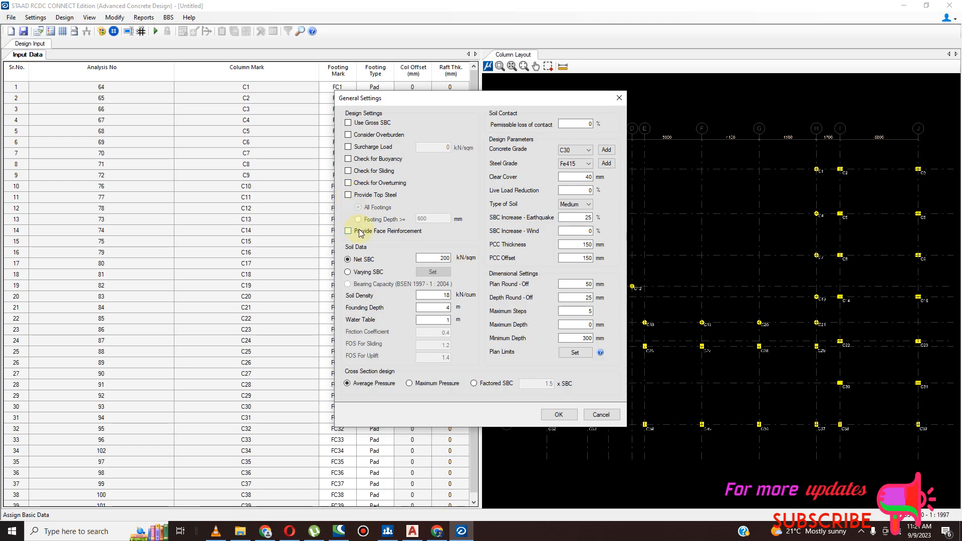
{"action": "left_click", "coordinate": [348, 195]}
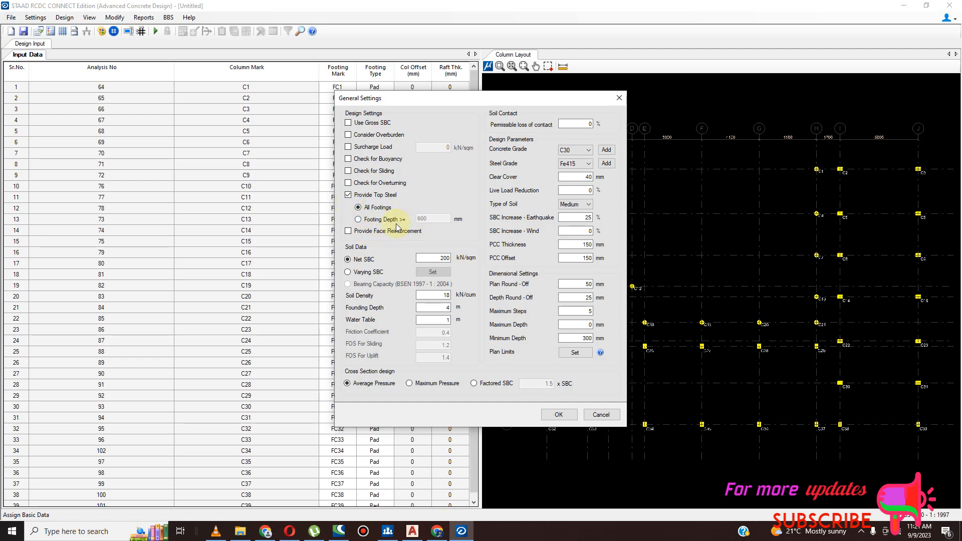
{"action": "left_click", "coordinate": [358, 220]}
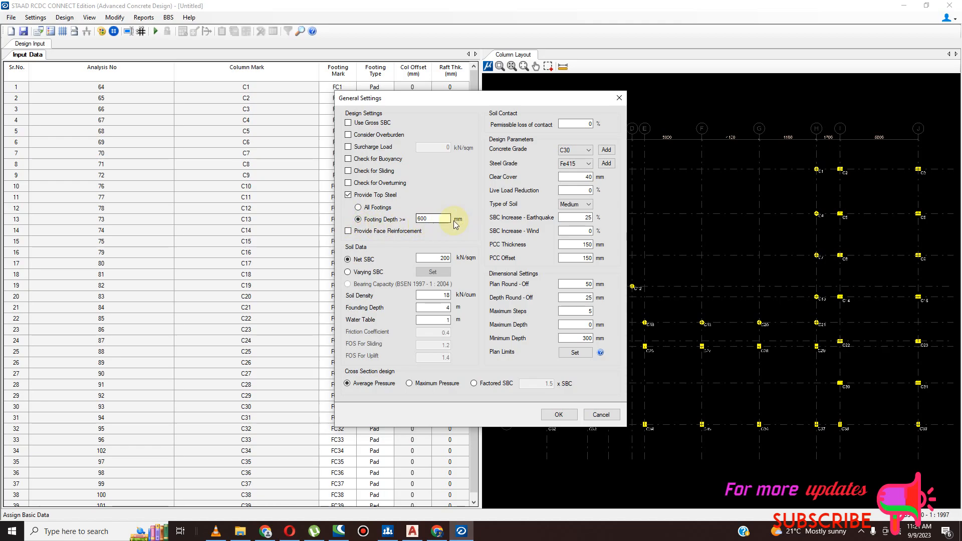
{"action": "left_click", "coordinate": [350, 198]}
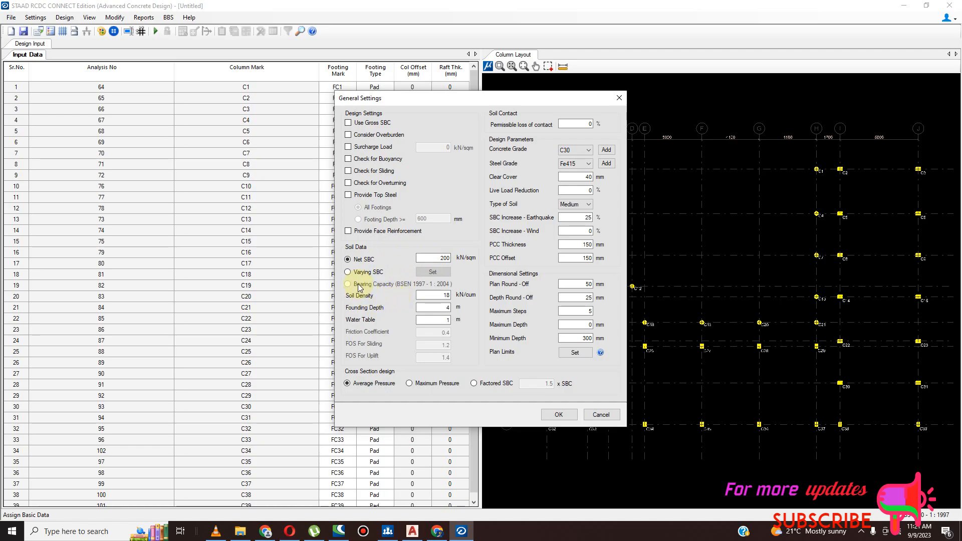
- In the soil data, set the net SBC to 190 kN/sqm and the water table to 2 m
{"action": "double_click", "coordinate": [439, 257]}
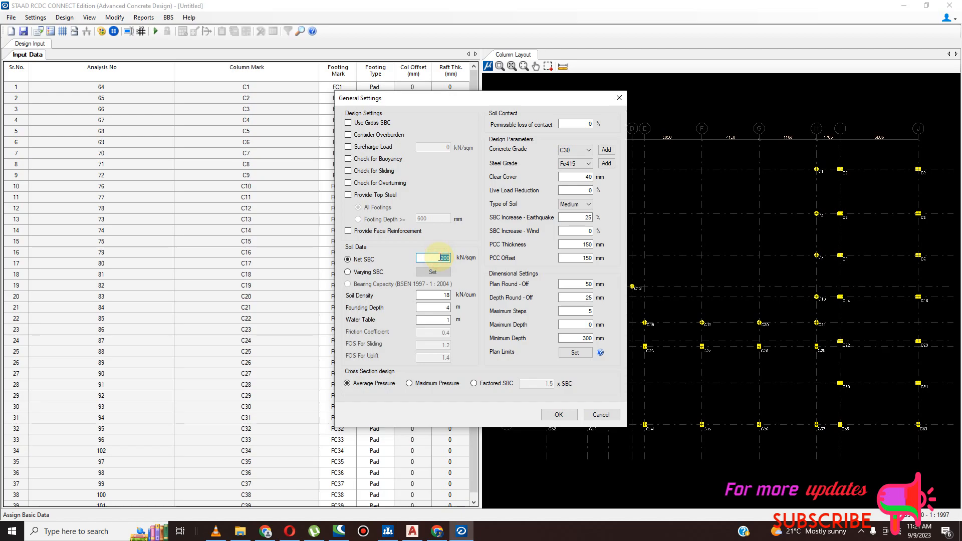
{"action": "type", "text": "190"}
{"action": "double_click", "coordinate": [445, 321]}
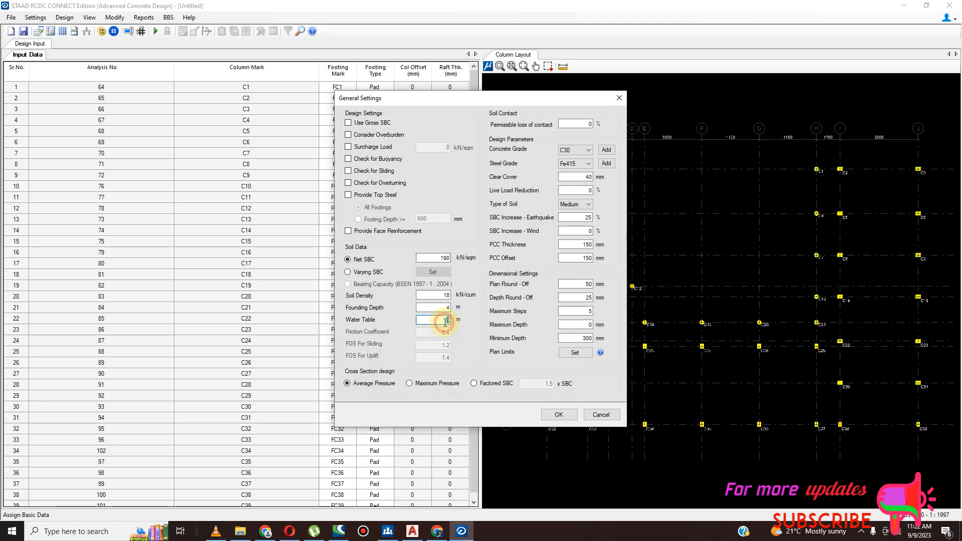
{"action": "type", "text": "2"}
{"action": "double_click", "coordinate": [448, 308]}
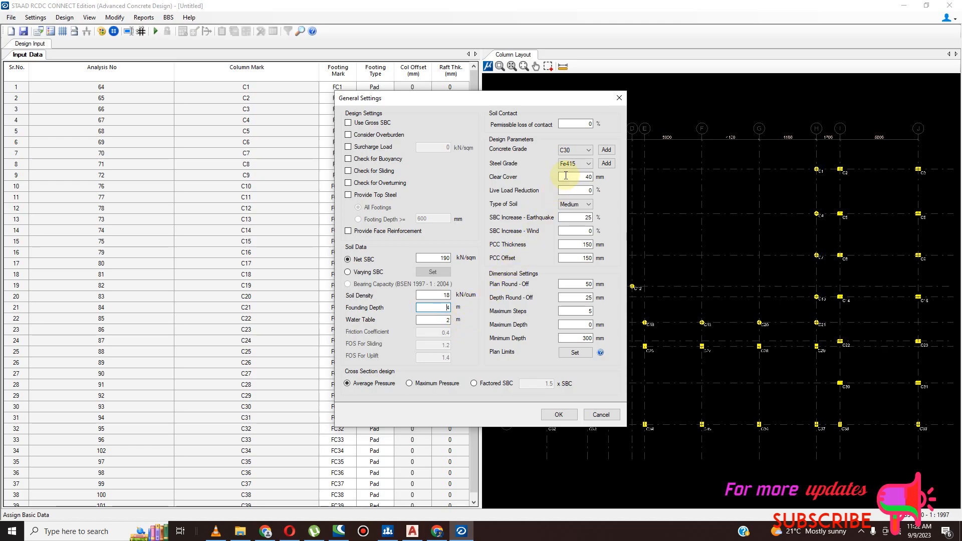
- Set the concrete grade to C20 and the steel grade to Fe460
{"action": "left_click", "coordinate": [585, 152]}
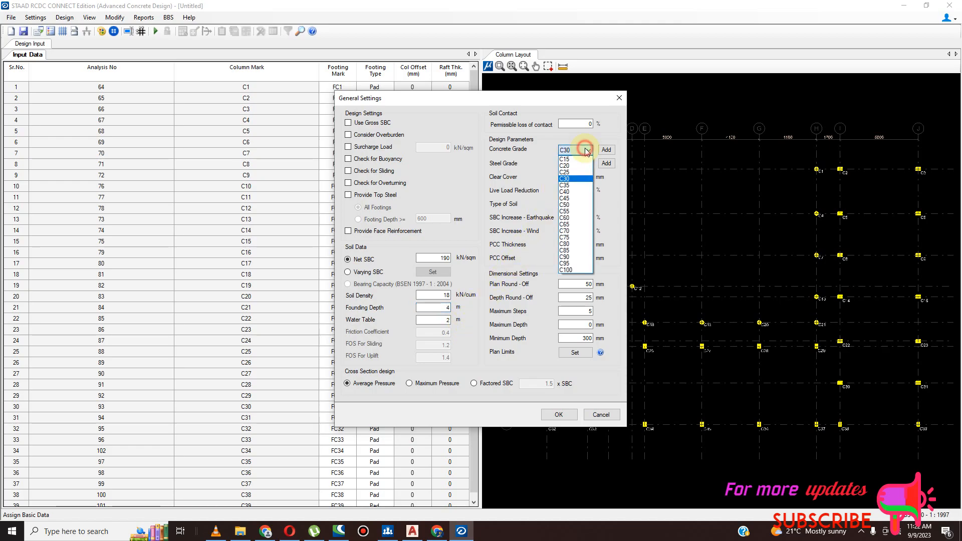
{"action": "left_click", "coordinate": [585, 166]}
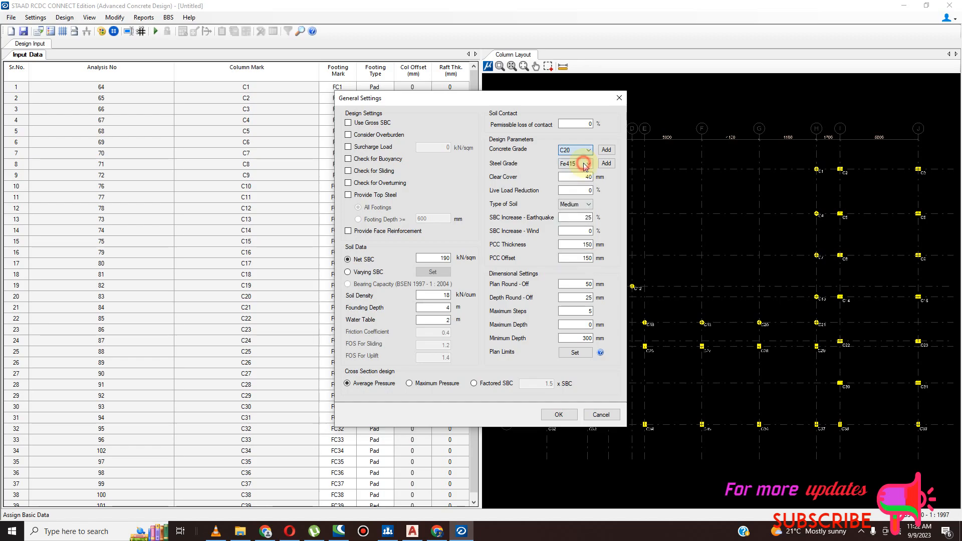
{"action": "left_click", "coordinate": [588, 164]}
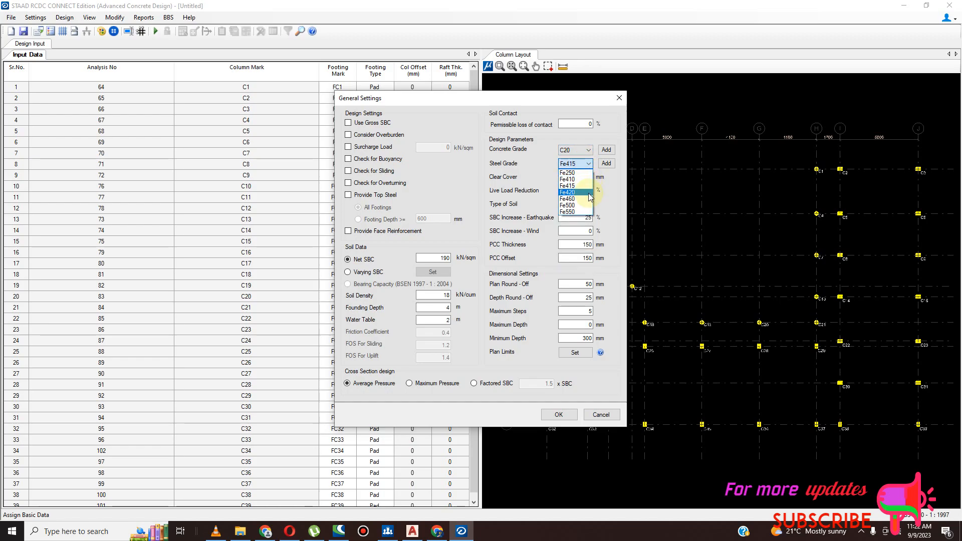
{"action": "left_click", "coordinate": [589, 193]}
{"action": "left_click", "coordinate": [591, 164]}
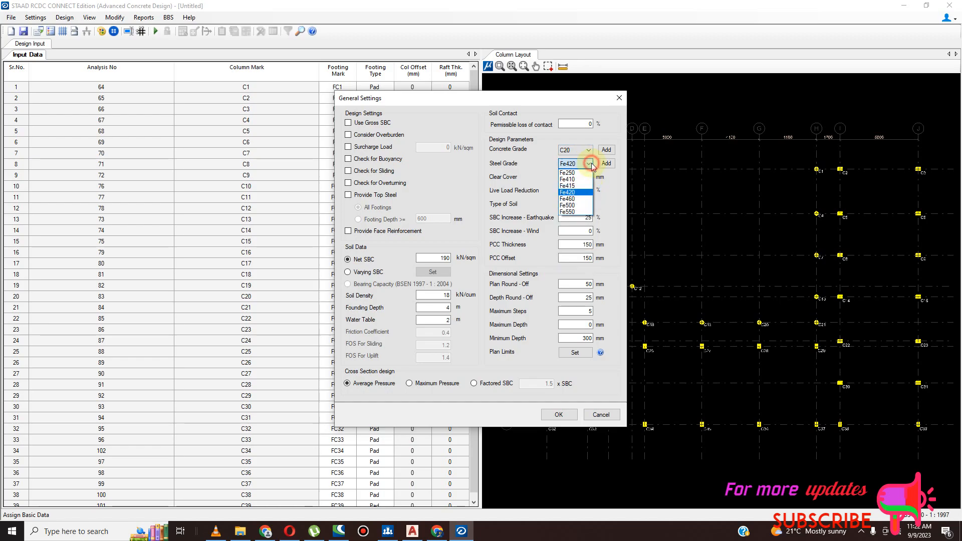
{"action": "left_click", "coordinate": [576, 199]}
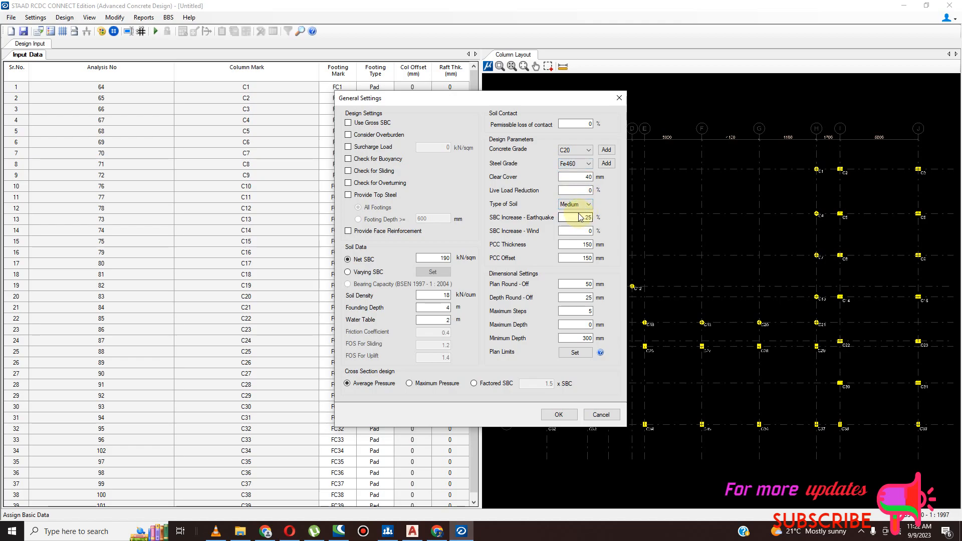
- Set the clear cover, PCC thickness and PCC offset to 50 mm each and accept the general settings
{"action": "left_click", "coordinate": [584, 177]}
{"action": "double_click", "coordinate": [584, 178]}
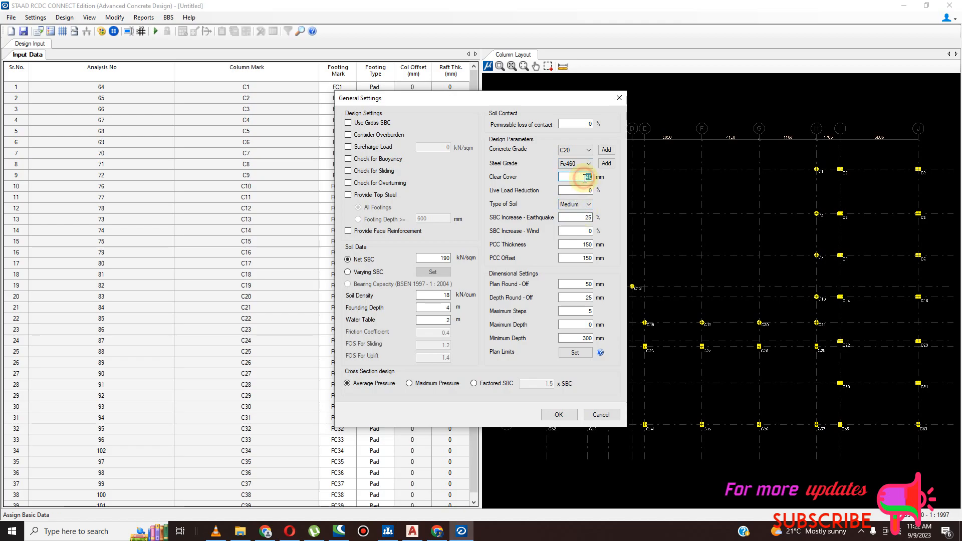
{"action": "type", "text": "5"}
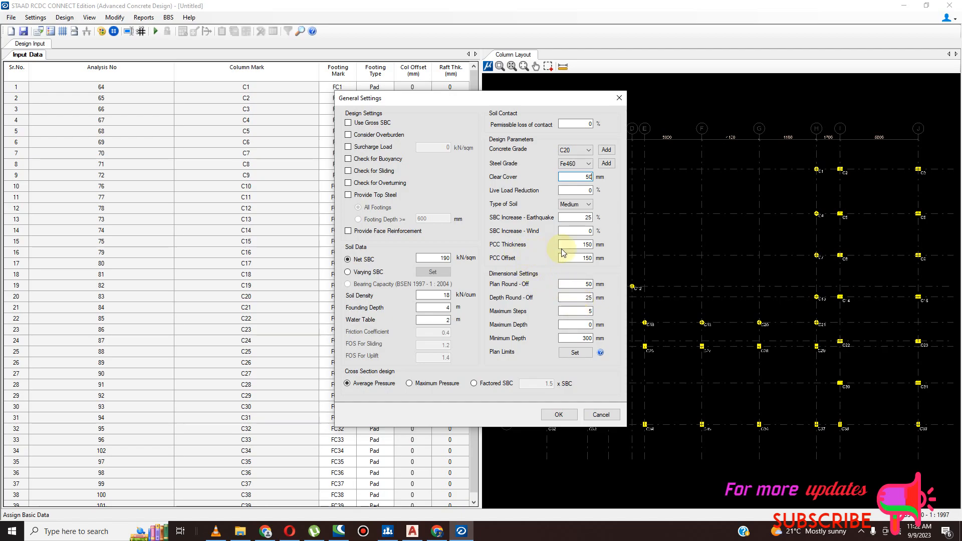
{"action": "double_click", "coordinate": [591, 247]}
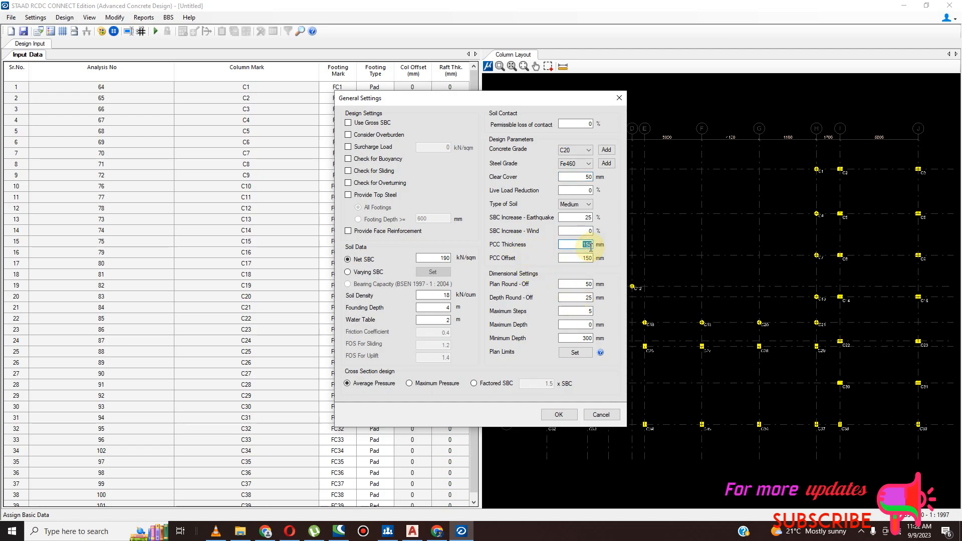
{"action": "type", "text": "50"}
{"action": "double_click", "coordinate": [589, 258]}
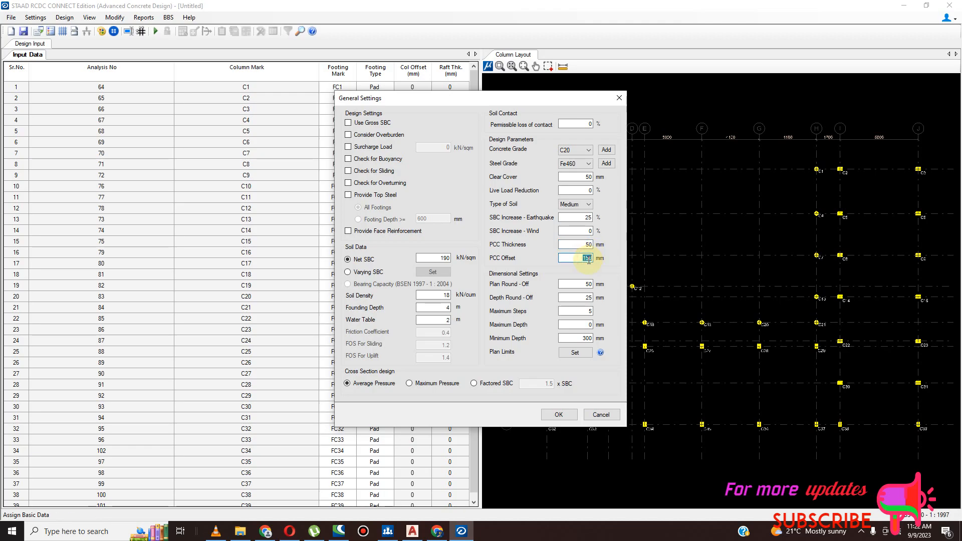
{"action": "type", "text": "50"}
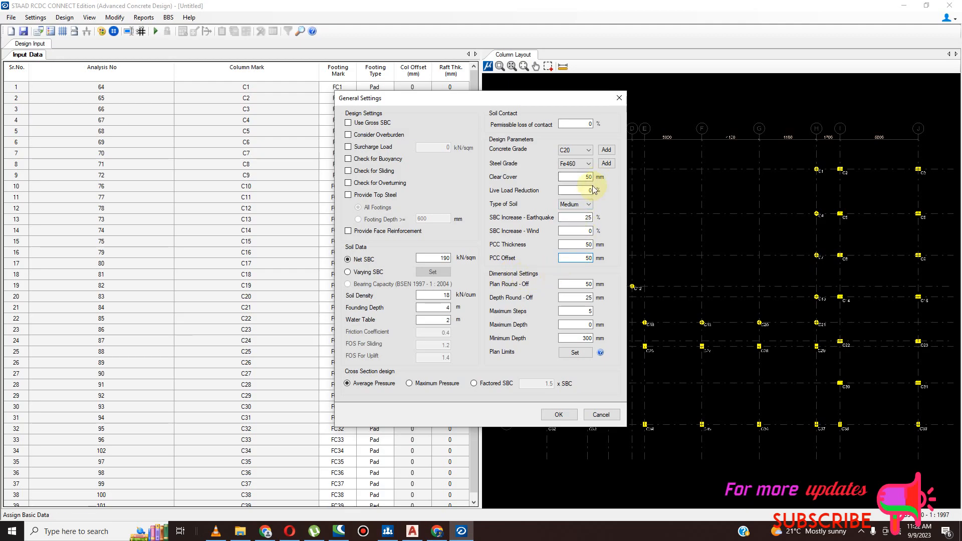
{"action": "left_click", "coordinate": [559, 415]}
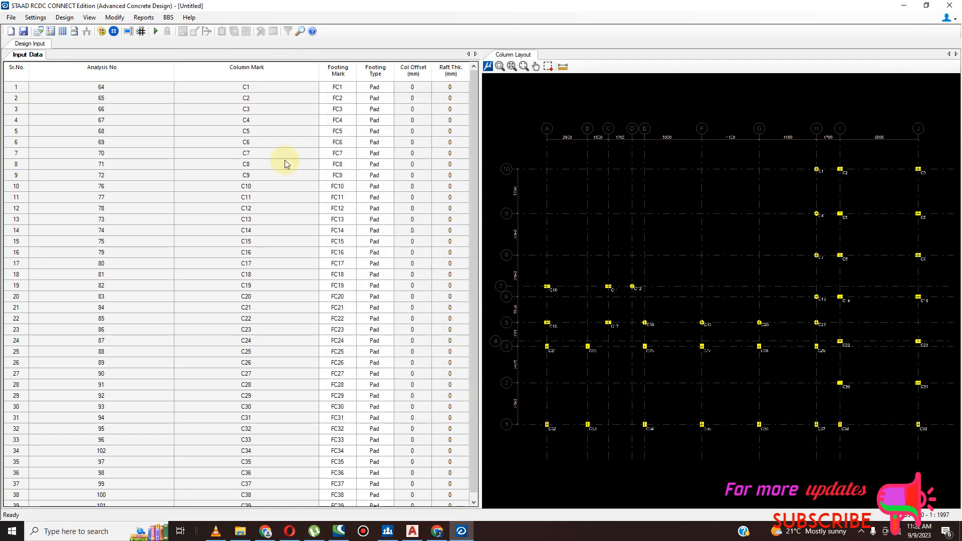
- In the reinforcement settings, set the minimum bottom, minimum top and maximum main steel diameters to 12 and accept
{"action": "left_click", "coordinate": [35, 17]}
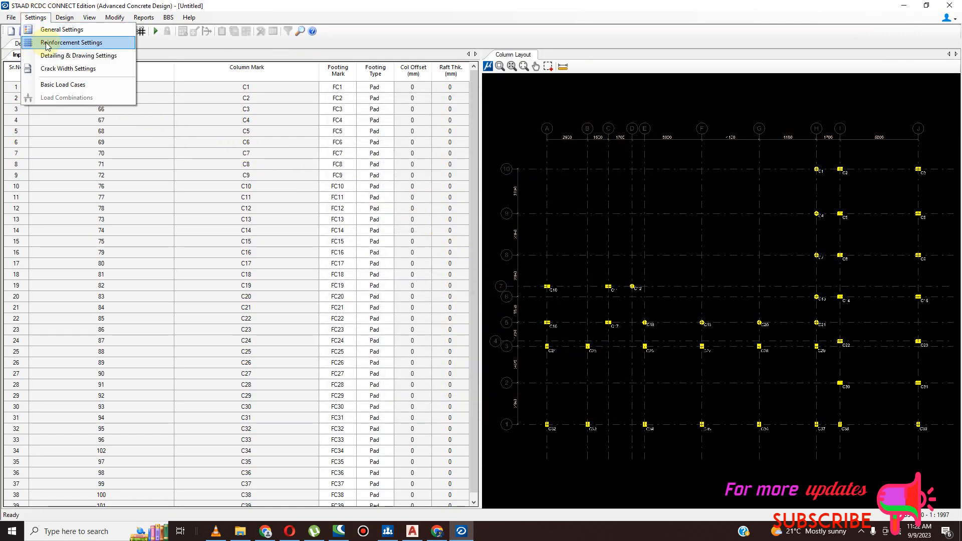
{"action": "left_click", "coordinate": [48, 43]}
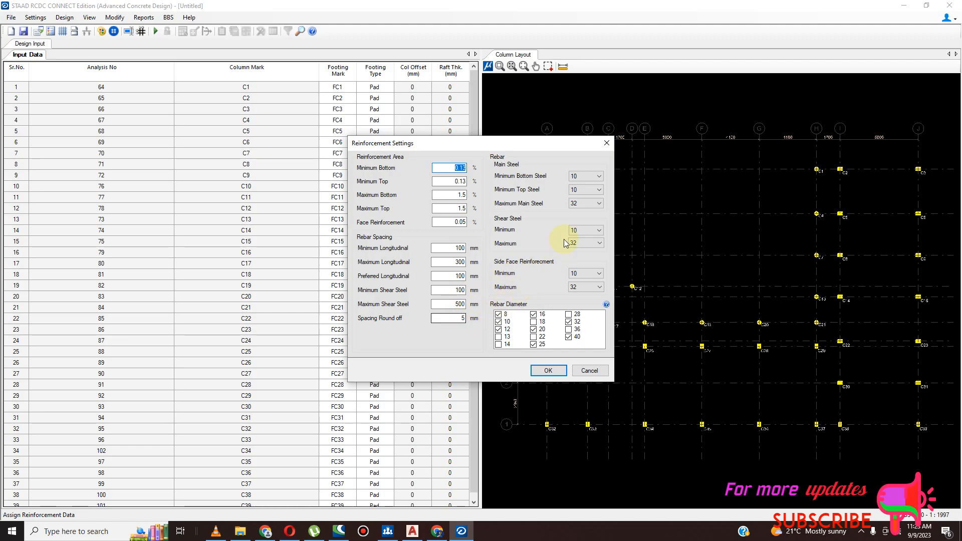
{"action": "left_click", "coordinate": [598, 176]}
{"action": "left_click", "coordinate": [590, 199]}
{"action": "left_click", "coordinate": [592, 190]}
{"action": "left_click", "coordinate": [587, 215]}
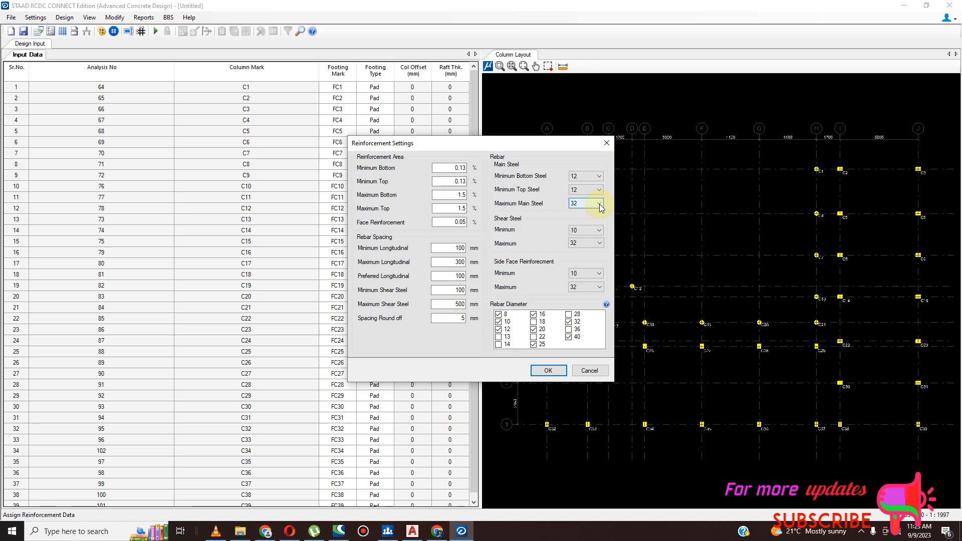
{"action": "left_click", "coordinate": [601, 204]}
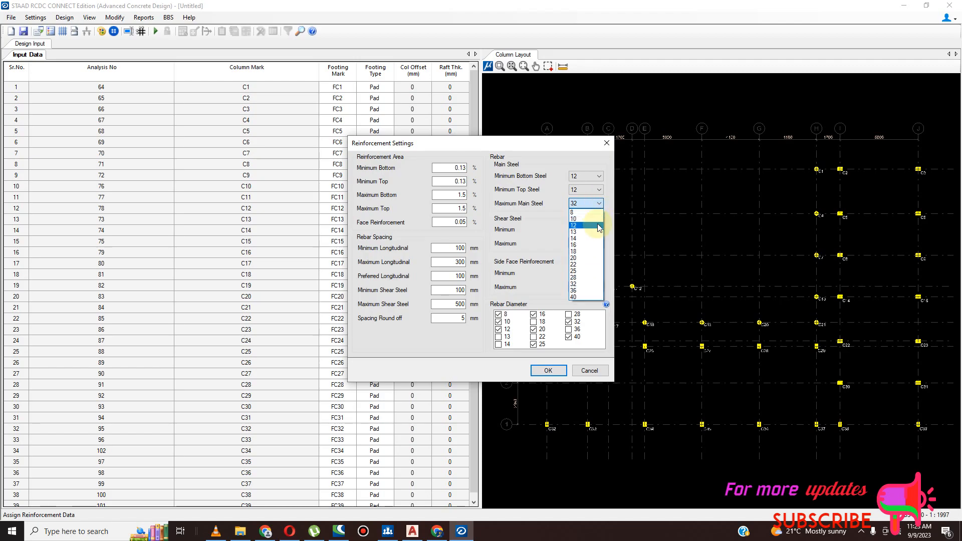
{"action": "left_click", "coordinate": [596, 226]}
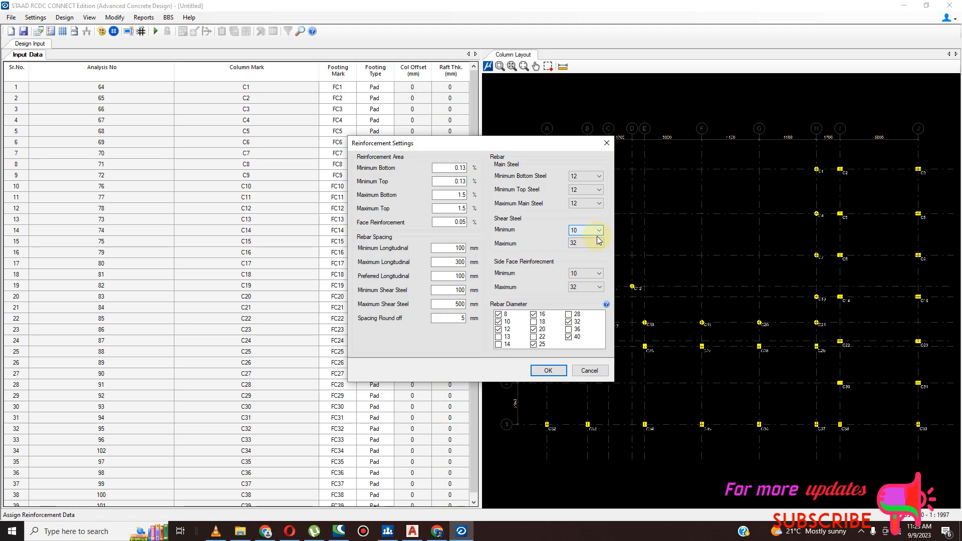
{"action": "left_click", "coordinate": [598, 275]}
{"action": "left_click", "coordinate": [598, 287]}
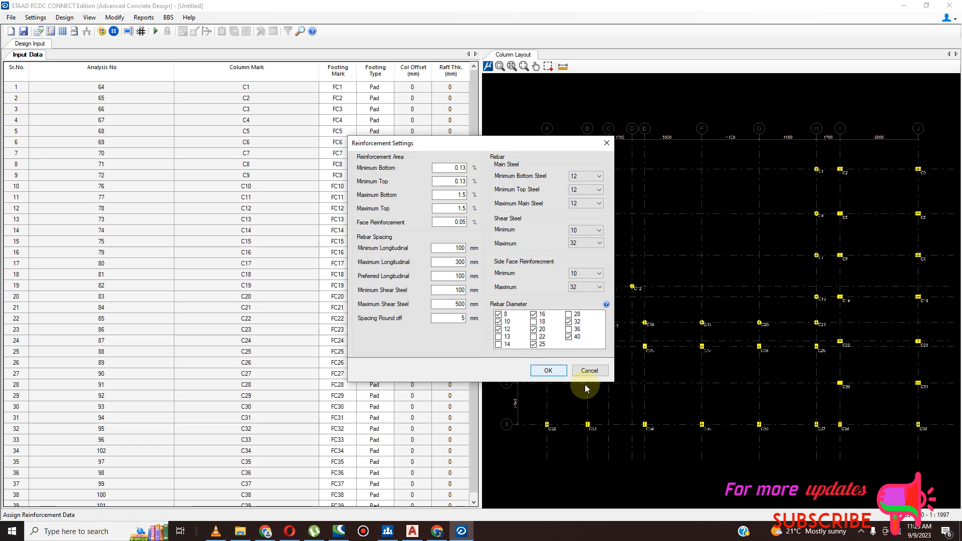
{"action": "left_click", "coordinate": [549, 371]}
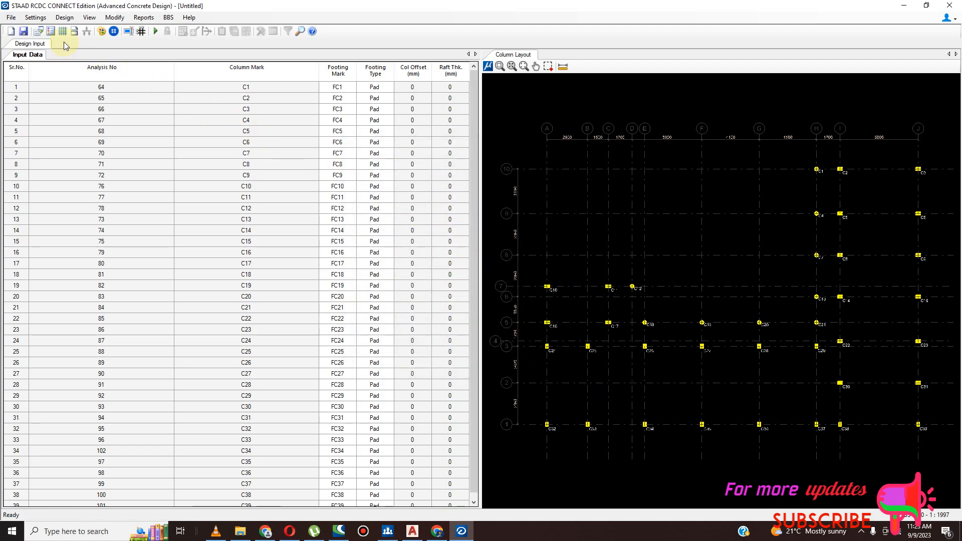
- In the basic load cases, assign the Dead Load type to LOAD 1: DL and Live Load to LOAD 2: LL
{"action": "left_click", "coordinate": [36, 18]}
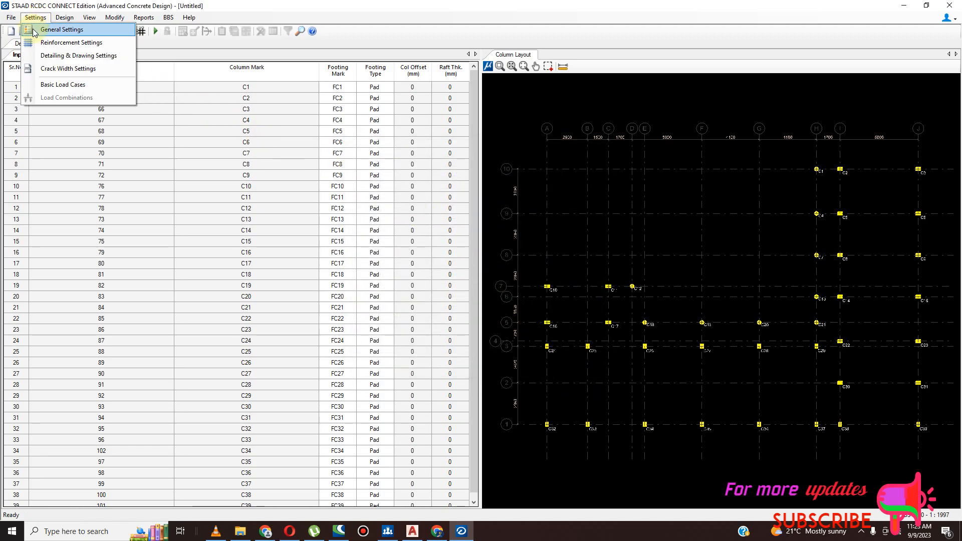
{"action": "left_click", "coordinate": [73, 84]}
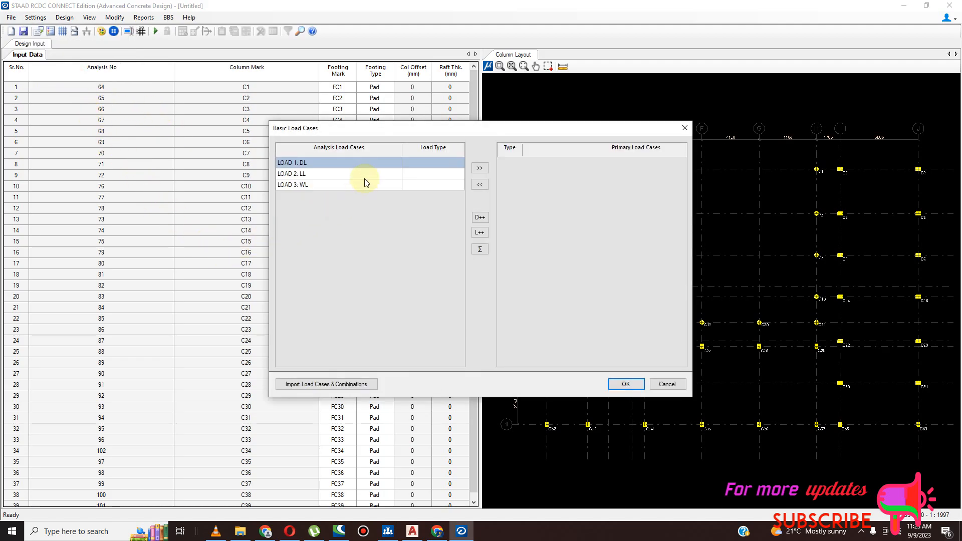
{"action": "left_click", "coordinate": [417, 167]}
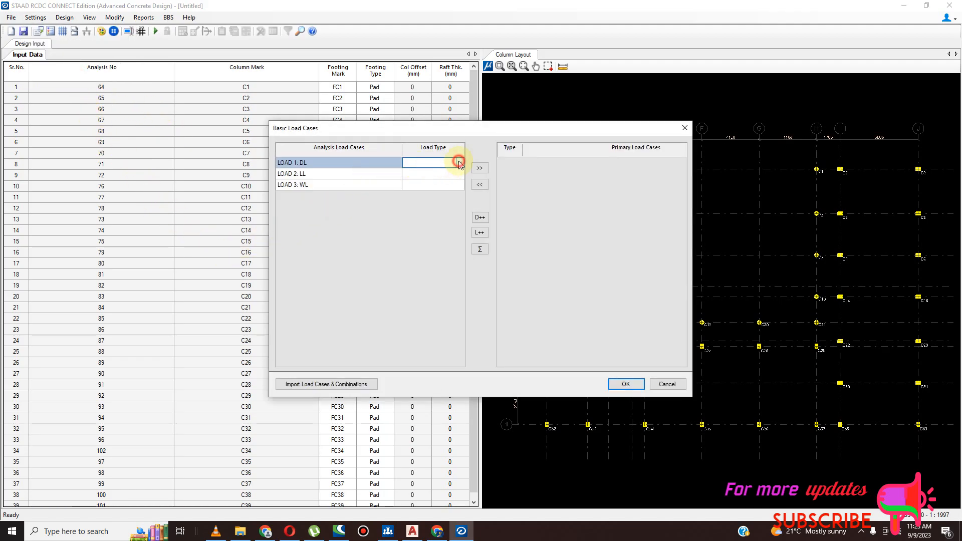
{"action": "left_click", "coordinate": [458, 164]}
{"action": "left_click", "coordinate": [454, 172]}
{"action": "left_click", "coordinate": [459, 174]}
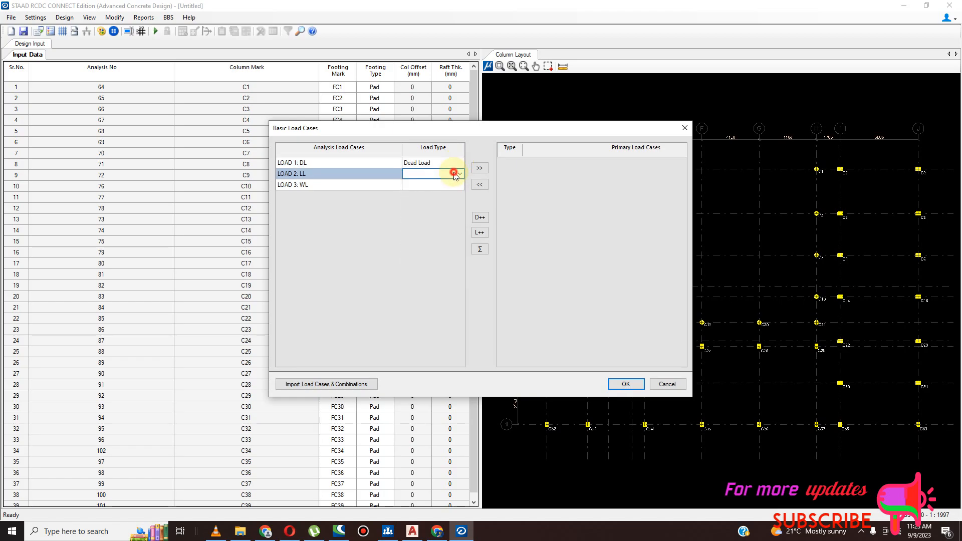
{"action": "left_click", "coordinate": [459, 173]}
{"action": "left_click", "coordinate": [441, 184]}
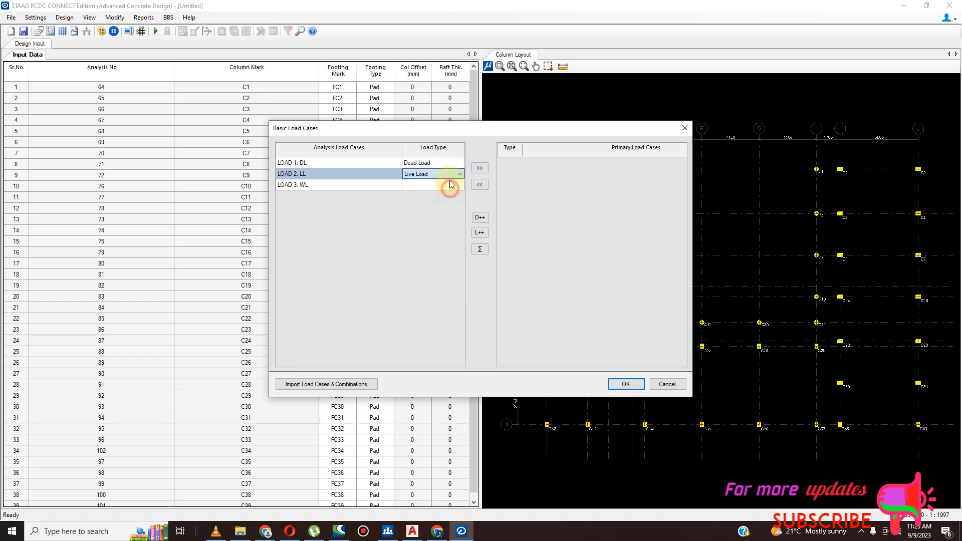
- Add the DL and LL cases to the primary load cases and accept the basic load cases
{"action": "left_click", "coordinate": [427, 164], "text": "ctrl"}
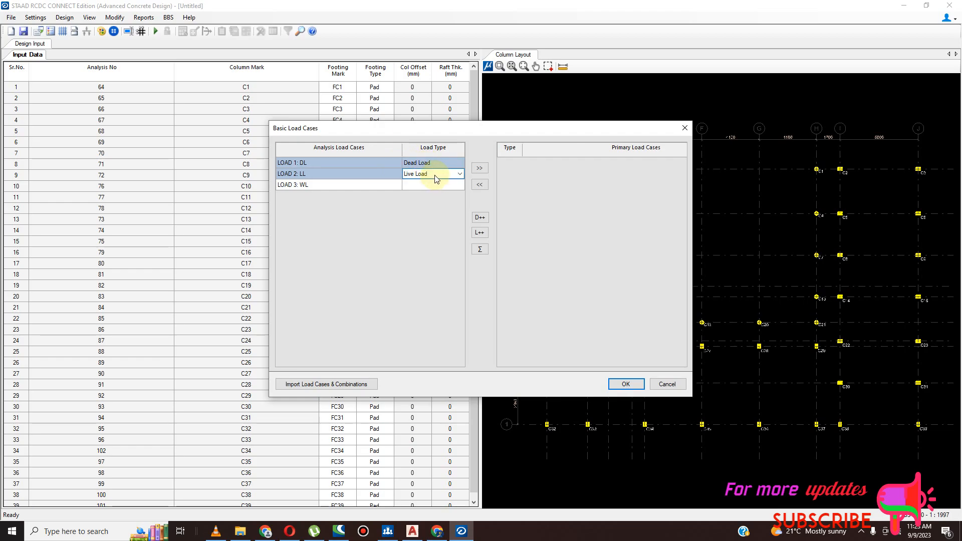
{"action": "left_click", "coordinate": [481, 171]}
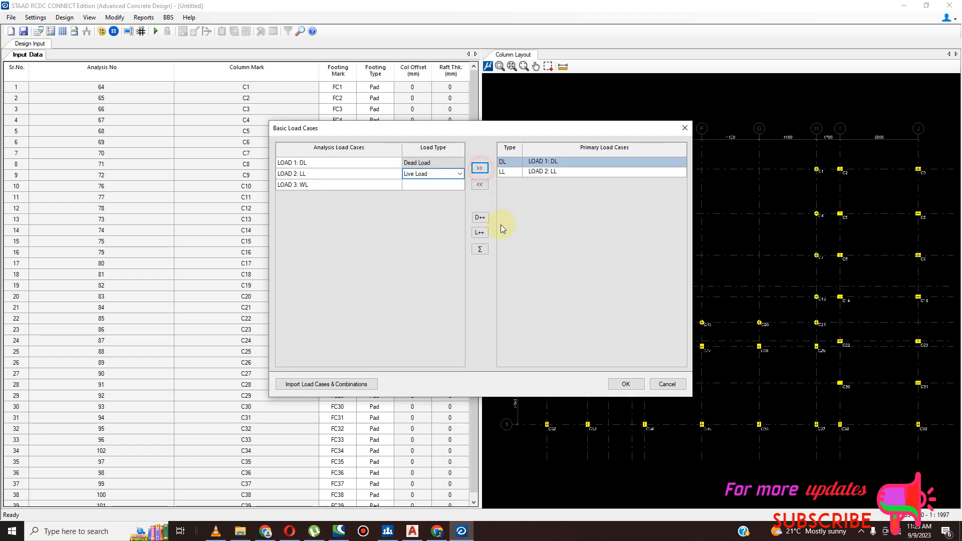
{"action": "left_click", "coordinate": [627, 385]}
{"action": "left_click", "coordinate": [626, 385]}
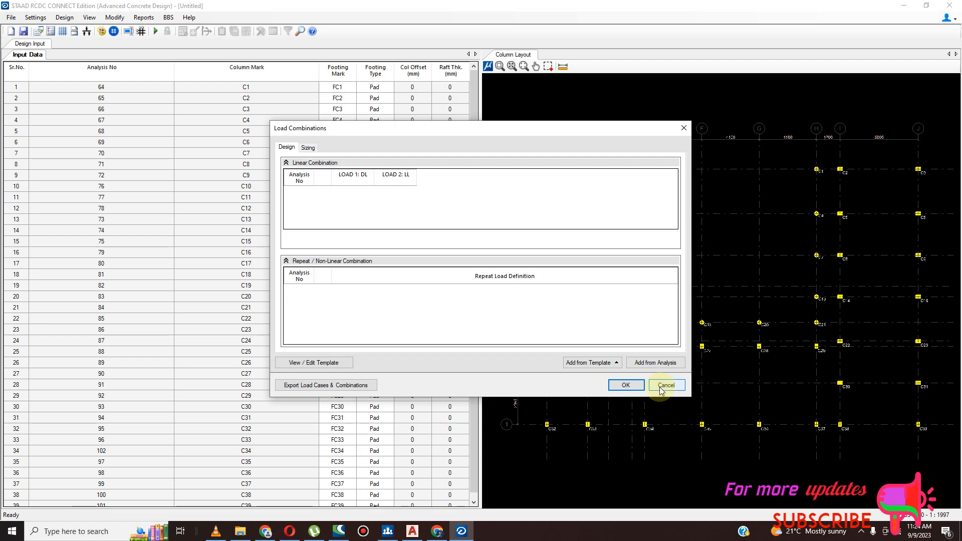
- Add the design load combination from the template for a regular structure
{"action": "left_click", "coordinate": [613, 364]}
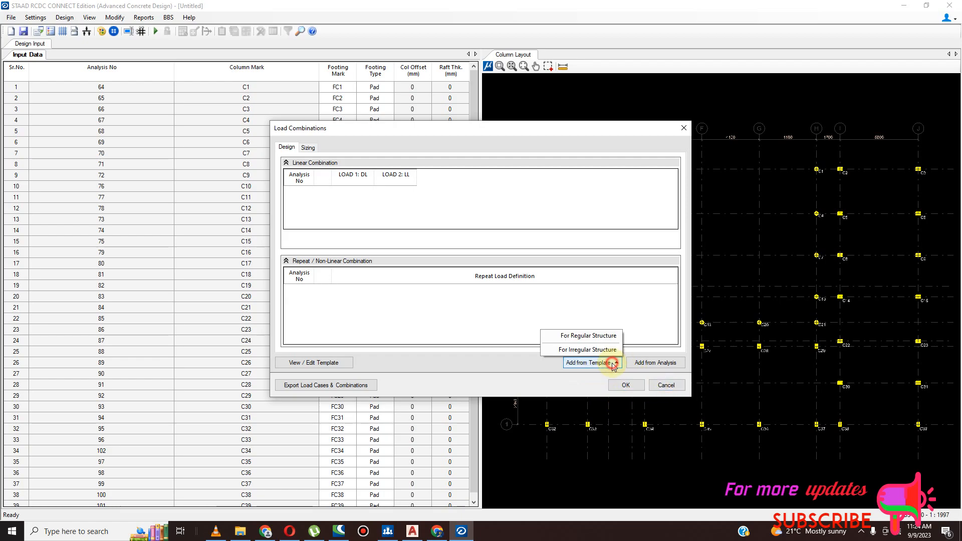
{"action": "left_click", "coordinate": [603, 336]}
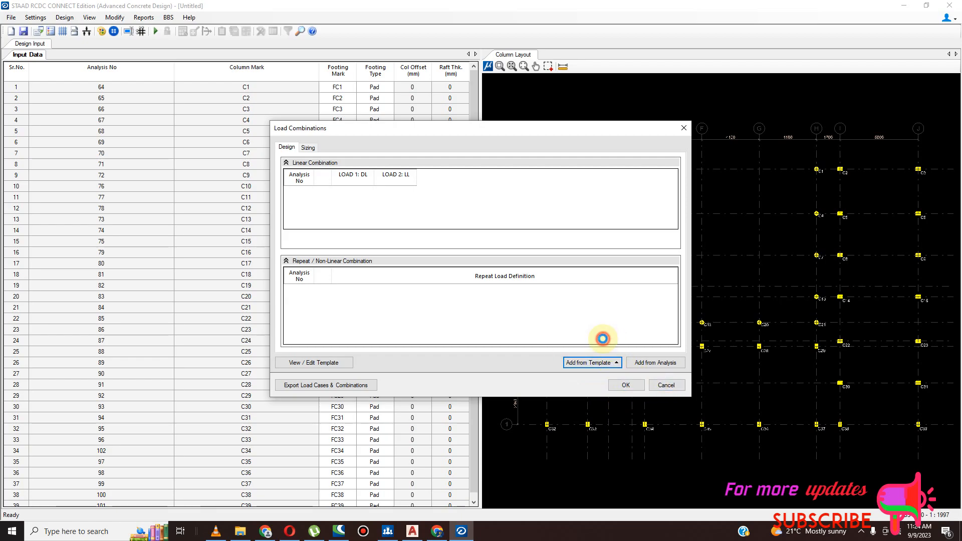
{"action": "left_click", "coordinate": [626, 387]}
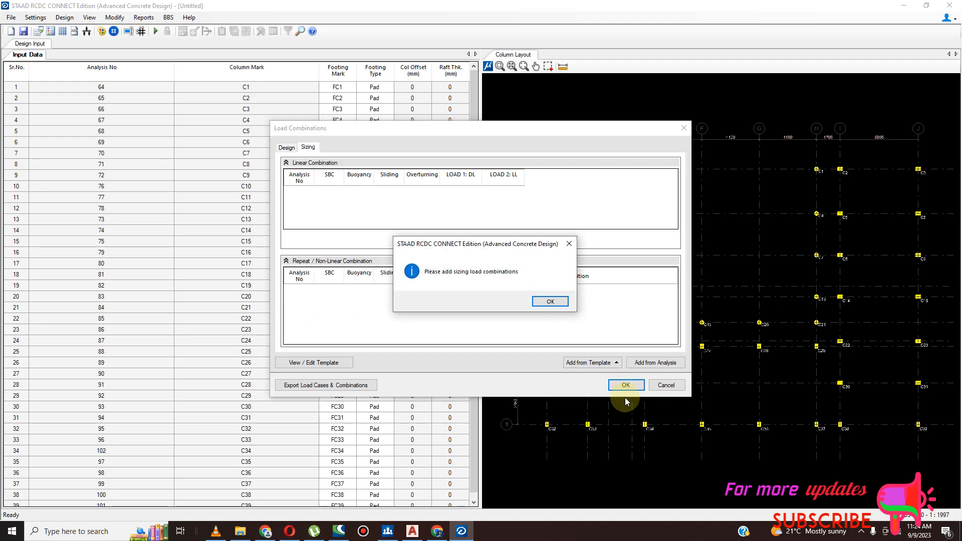
- Add the sizing load combination from the regular structure template and accept the load combinations
{"action": "left_click", "coordinate": [551, 301]}
{"action": "left_click", "coordinate": [592, 363]}
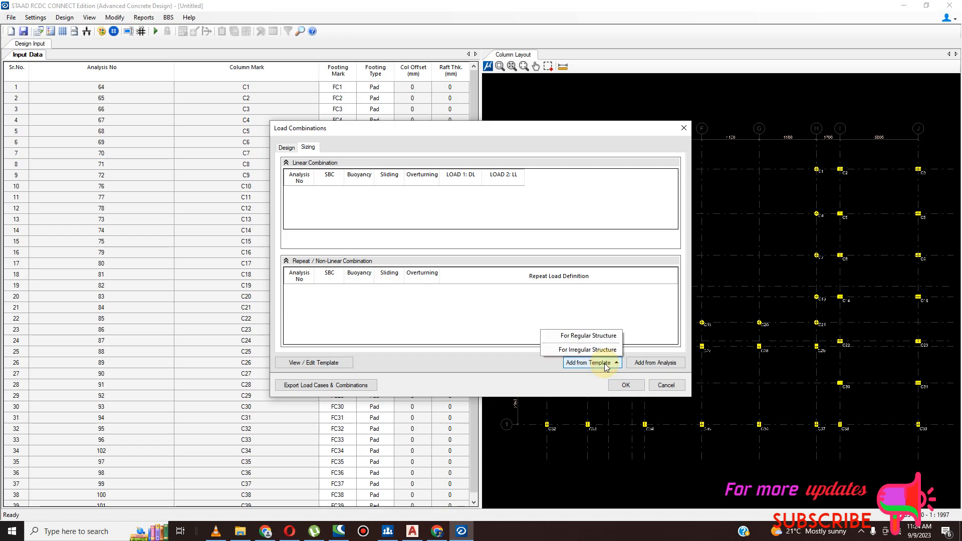
{"action": "left_click", "coordinate": [595, 337]}
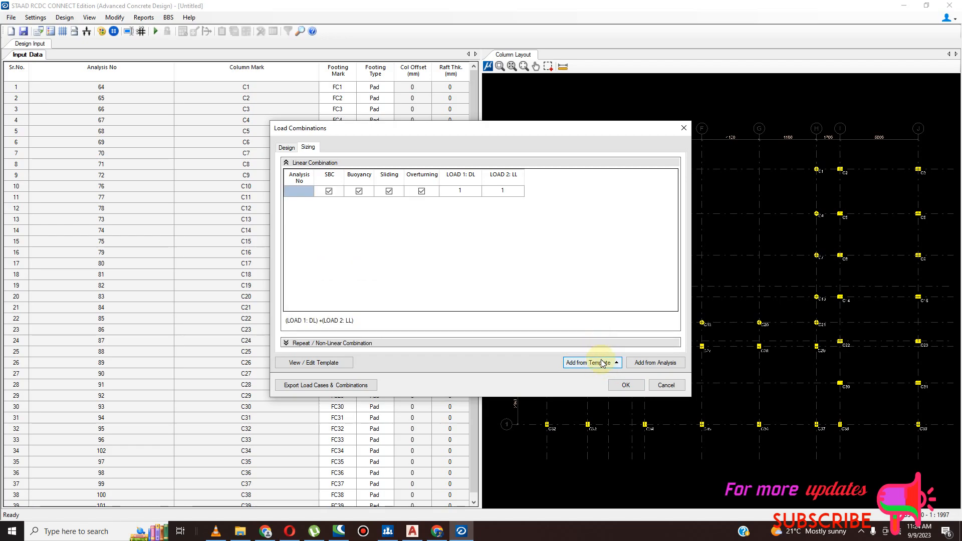
{"action": "left_click", "coordinate": [646, 366]}
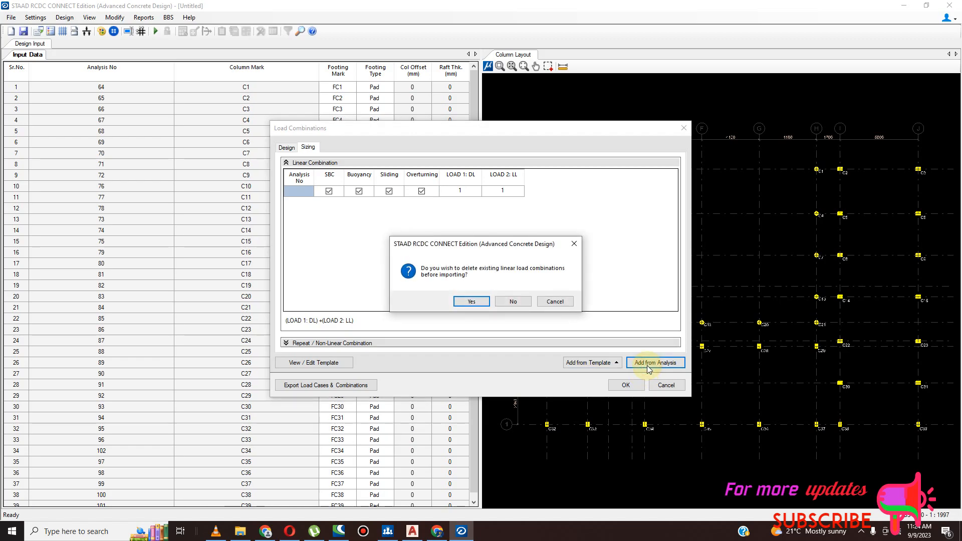
{"action": "left_click", "coordinate": [578, 244]}
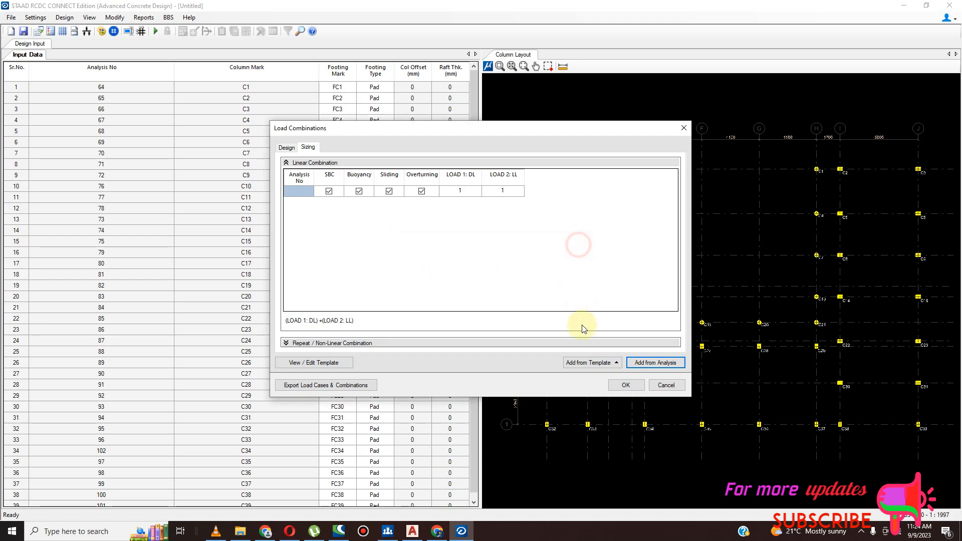
{"action": "left_click", "coordinate": [616, 392]}
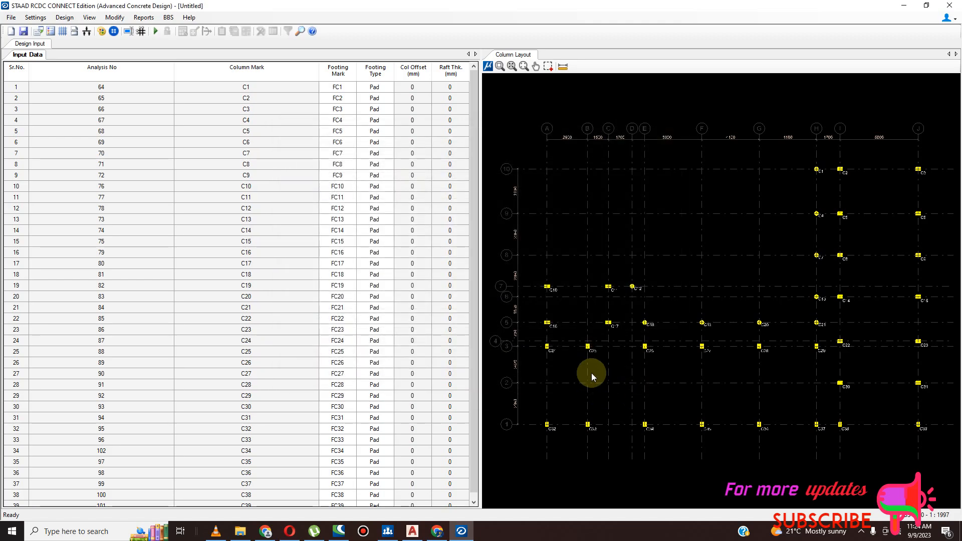
- Open the footing group/ungroup settings and look through the column list down to C39
{"action": "left_click", "coordinate": [119, 20]}
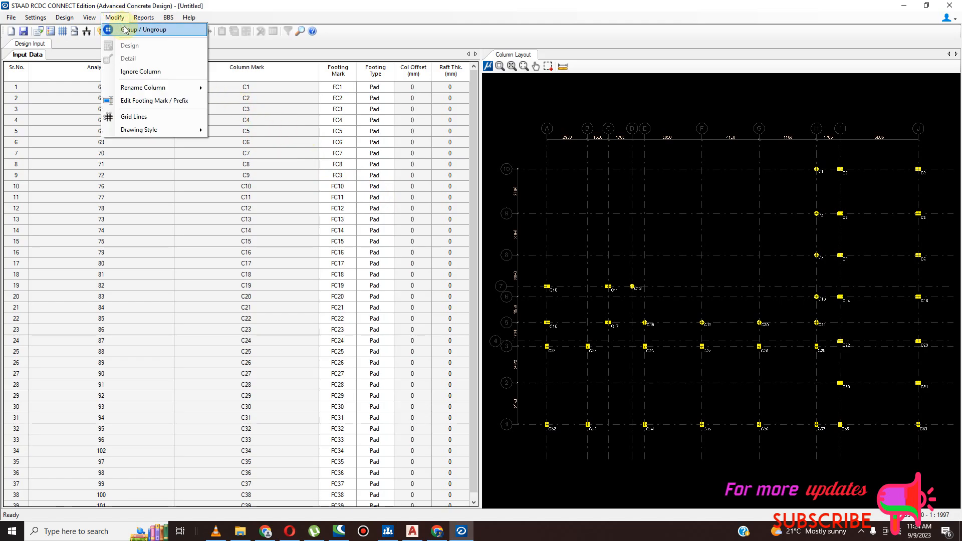
{"action": "left_click", "coordinate": [126, 29]}
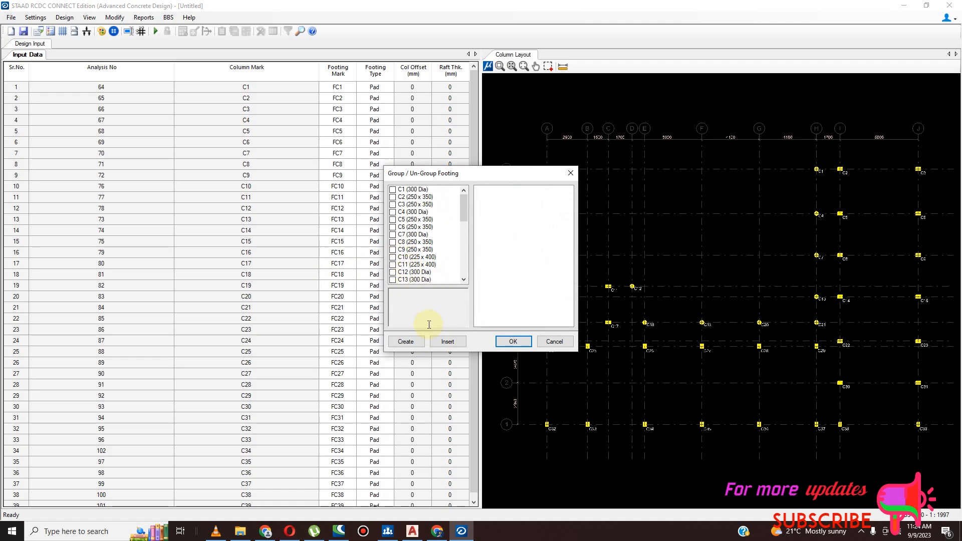
{"action": "left_click", "coordinate": [422, 343]}
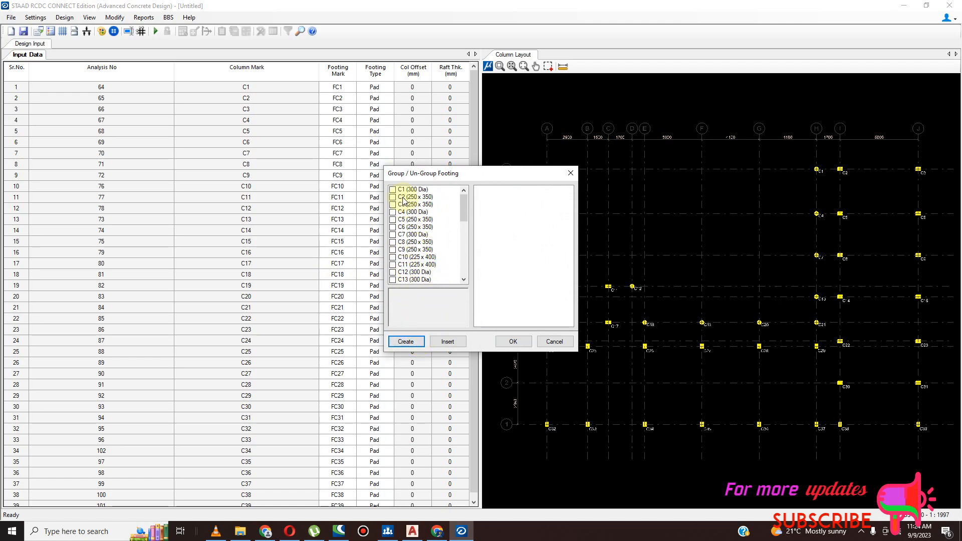
{"action": "left_click_drag", "start_coordinate": [466, 211], "coordinate": [466, 273]}
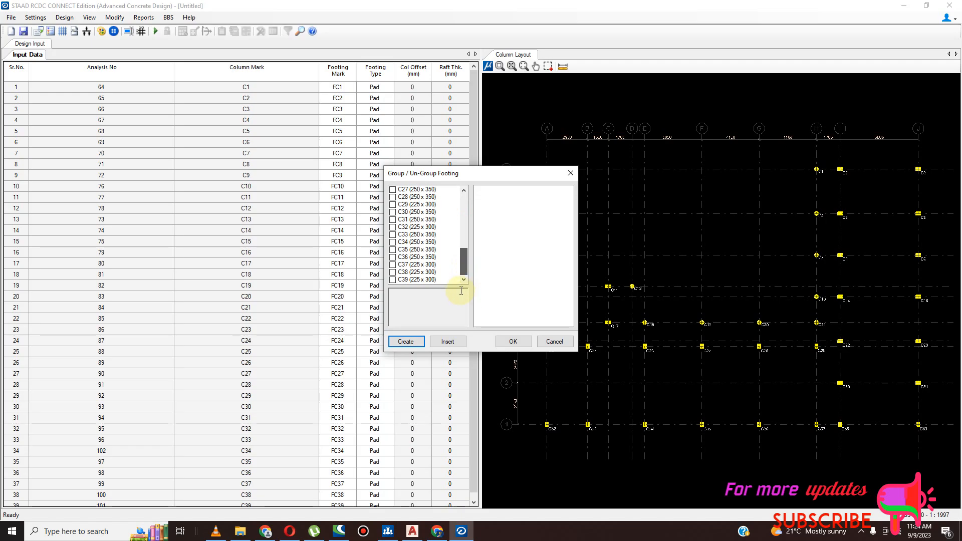
{"action": "scroll", "coordinate": [401, 205], "scroll_direction": "up", "scroll_amount": 4}
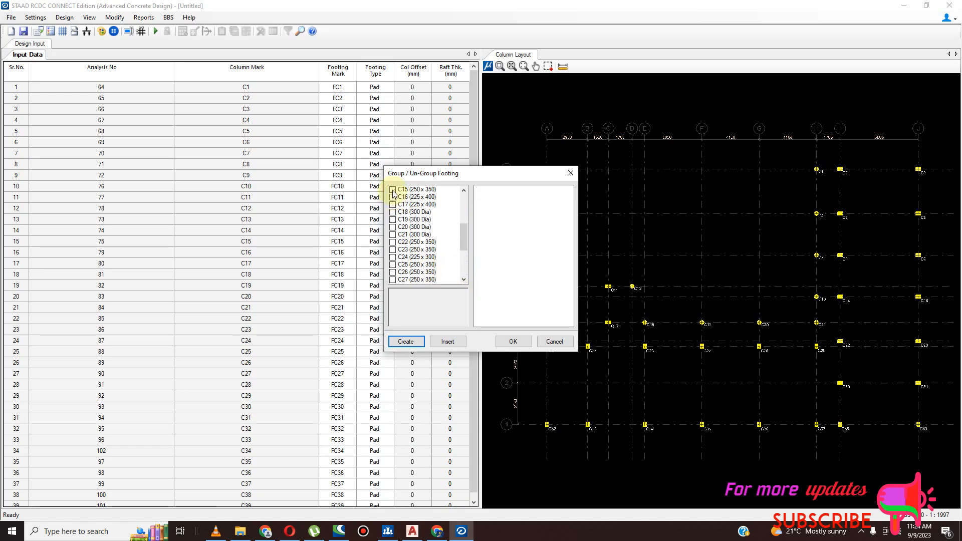
{"action": "left_click", "coordinate": [393, 190]}
{"action": "left_click", "coordinate": [393, 197]}
{"action": "left_click", "coordinate": [393, 205]}
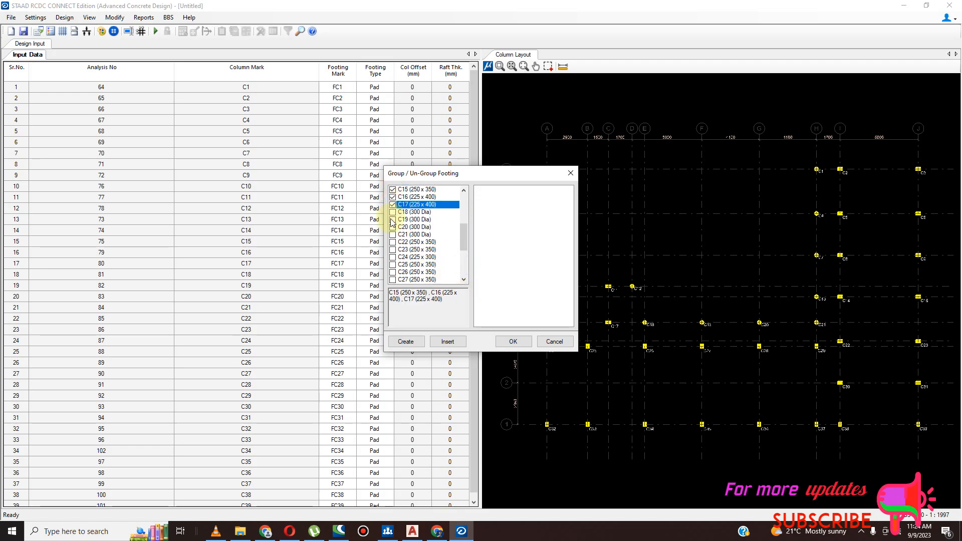
{"action": "left_click", "coordinate": [393, 205]}
{"action": "left_click", "coordinate": [393, 197]}
{"action": "left_click", "coordinate": [393, 190]}
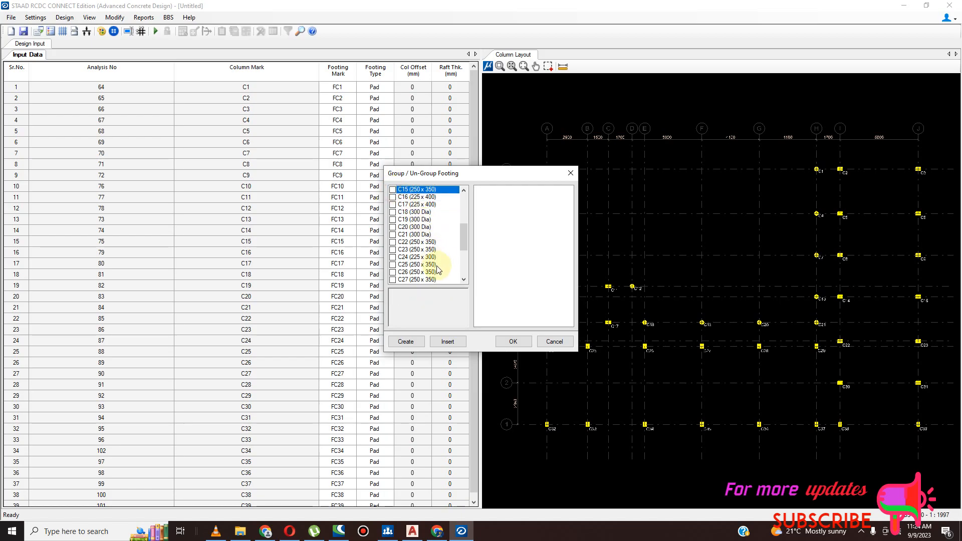
{"action": "left_click_drag", "start_coordinate": [464, 246], "coordinate": [463, 208]}
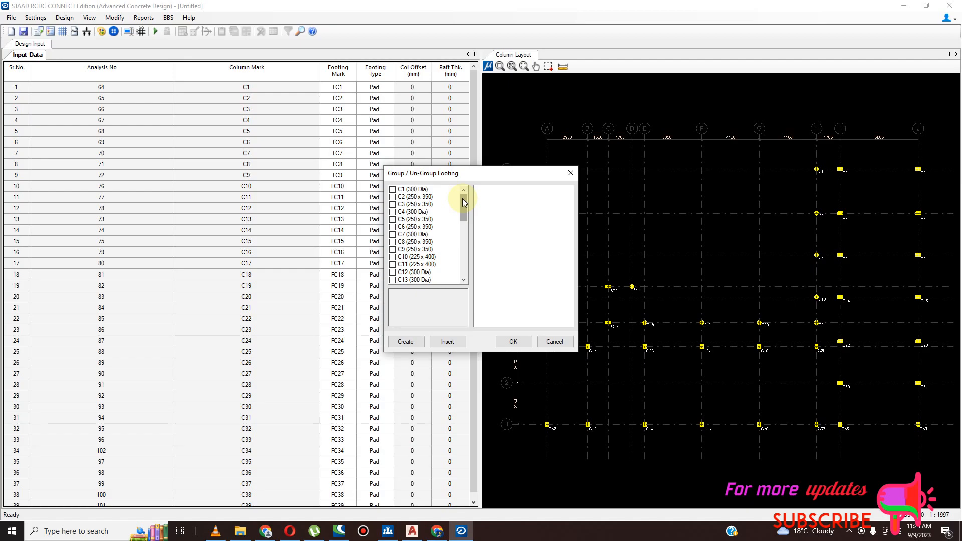
- Create a footing group from the 300 Dia columns C1, C4, C7, C12, C13, C18, C19, C20 and C21
{"action": "left_click", "coordinate": [395, 190]}
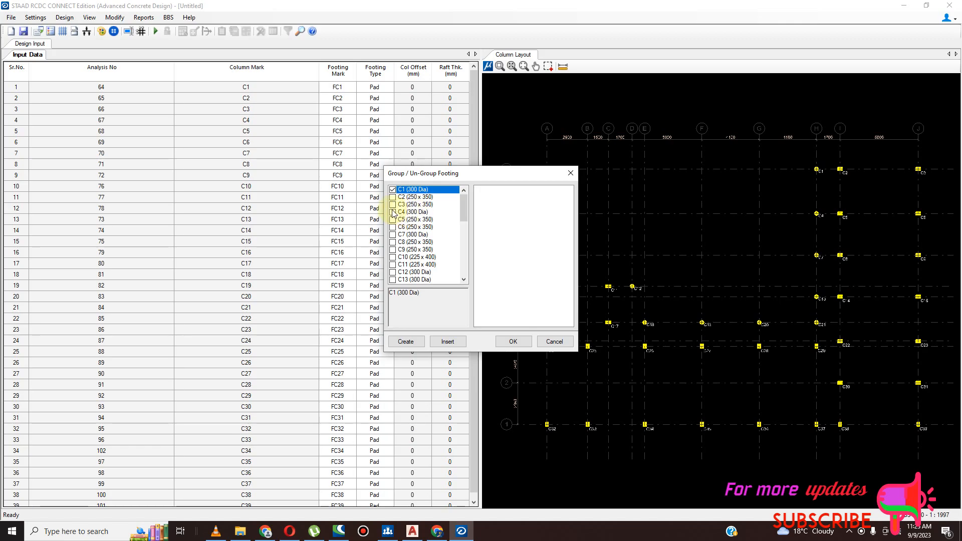
{"action": "left_click", "coordinate": [393, 212]}
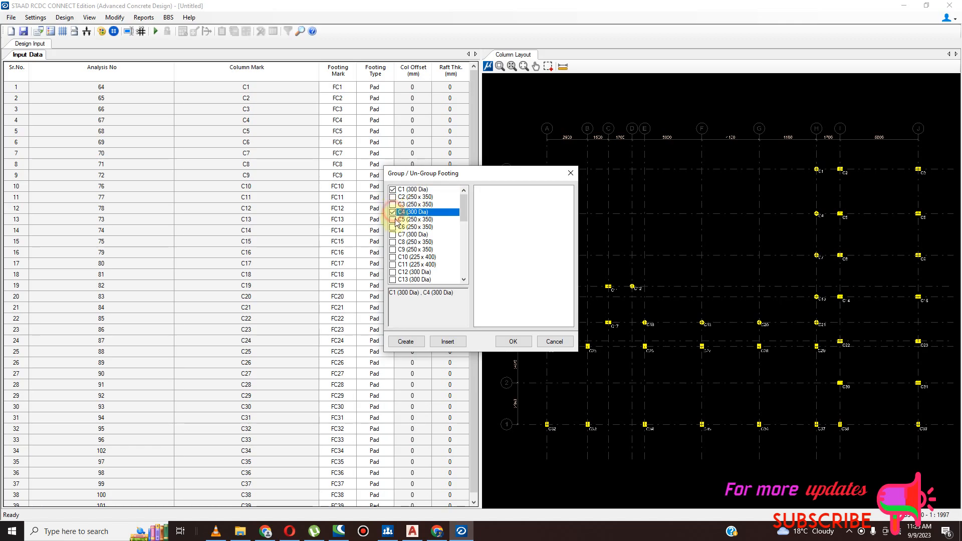
{"action": "left_click", "coordinate": [394, 235]}
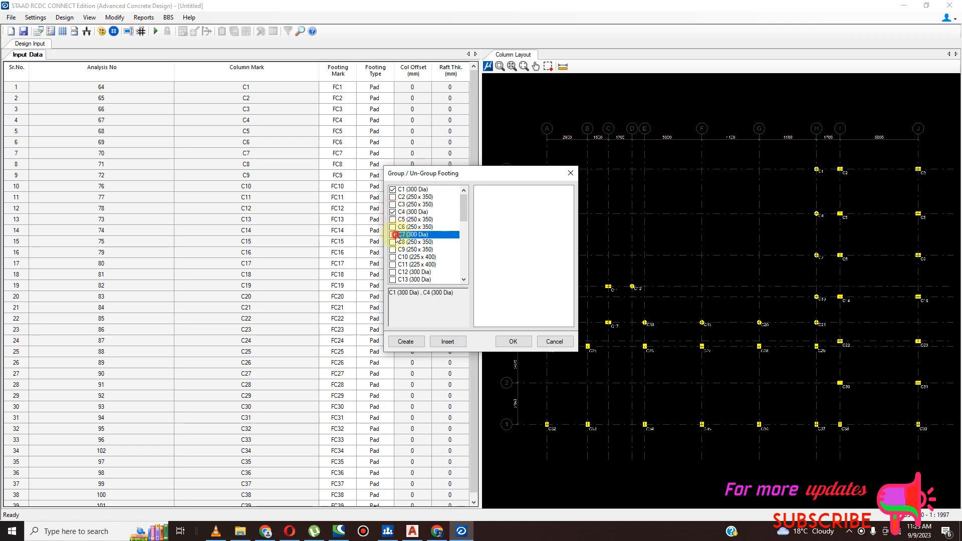
{"action": "left_click", "coordinate": [393, 272]}
{"action": "left_click", "coordinate": [394, 280]}
{"action": "scroll", "coordinate": [462, 228], "scroll_direction": "down", "scroll_amount": 2}
{"action": "left_click_drag", "start_coordinate": [463, 227], "coordinate": [463, 235]}
{"action": "left_click", "coordinate": [396, 234]}
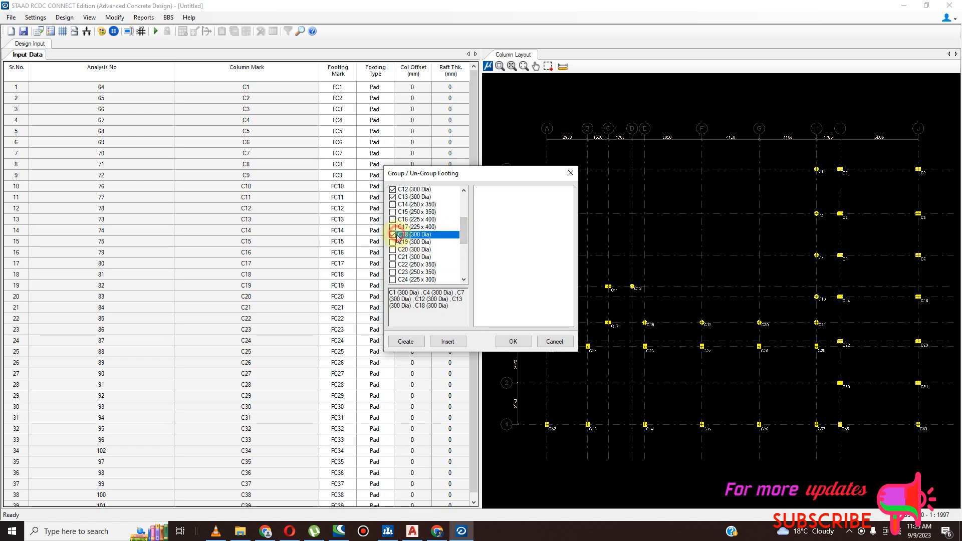
{"action": "left_click", "coordinate": [396, 242]}
{"action": "left_click", "coordinate": [396, 250]}
{"action": "left_click", "coordinate": [395, 257]}
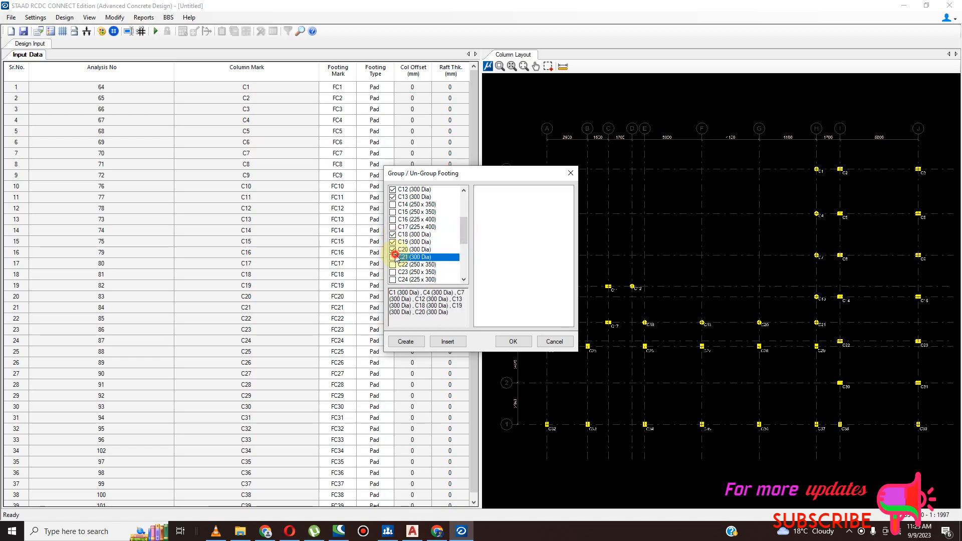
{"action": "left_click_drag", "start_coordinate": [463, 236], "coordinate": [468, 215]}
{"action": "left_click", "coordinate": [405, 342]}
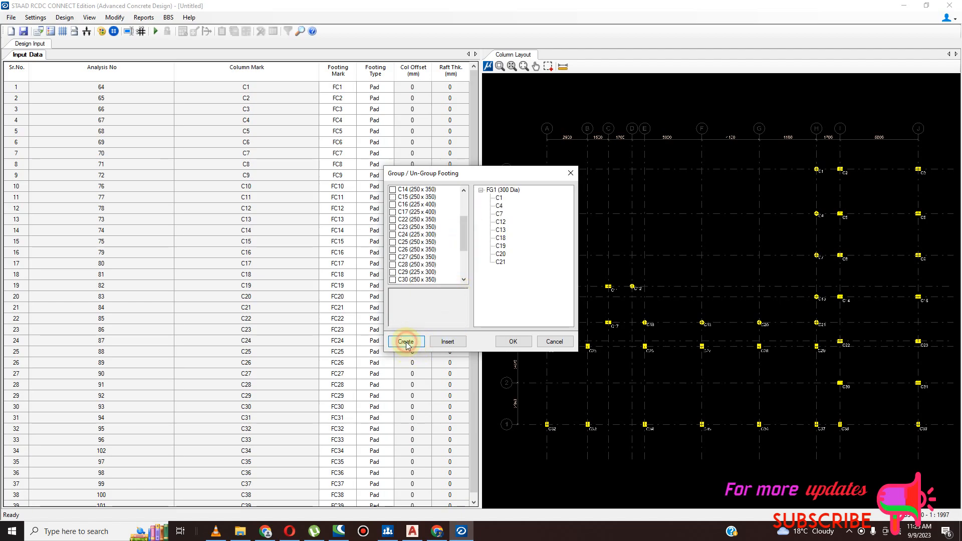
- Create a footing group from the 250 x 350 columns C14, C15, C22, C23, C25–C28, C30, C31 and C33–C36
{"action": "scroll", "coordinate": [455, 228], "scroll_direction": "down", "scroll_amount": 3}
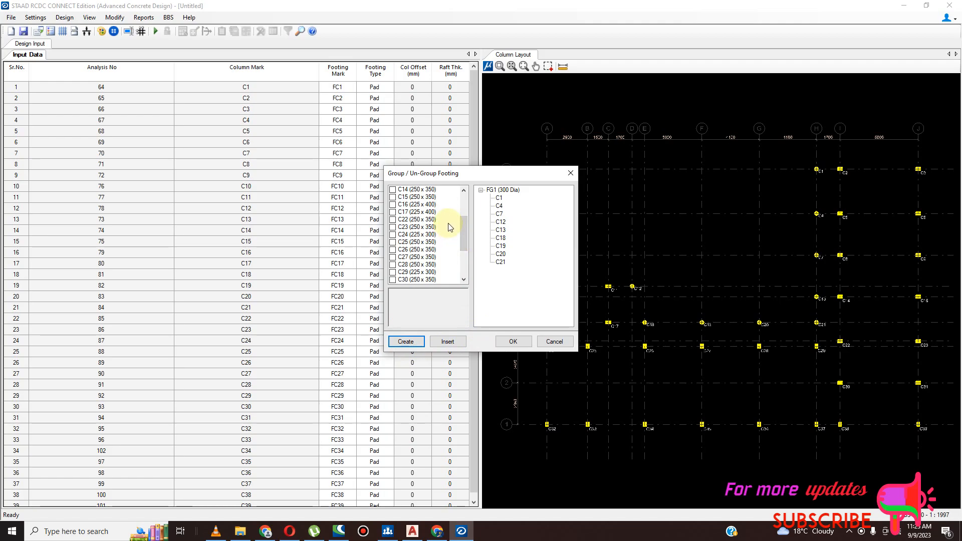
{"action": "left_click", "coordinate": [394, 190]}
{"action": "left_click", "coordinate": [394, 197]}
{"action": "left_click", "coordinate": [394, 205]}
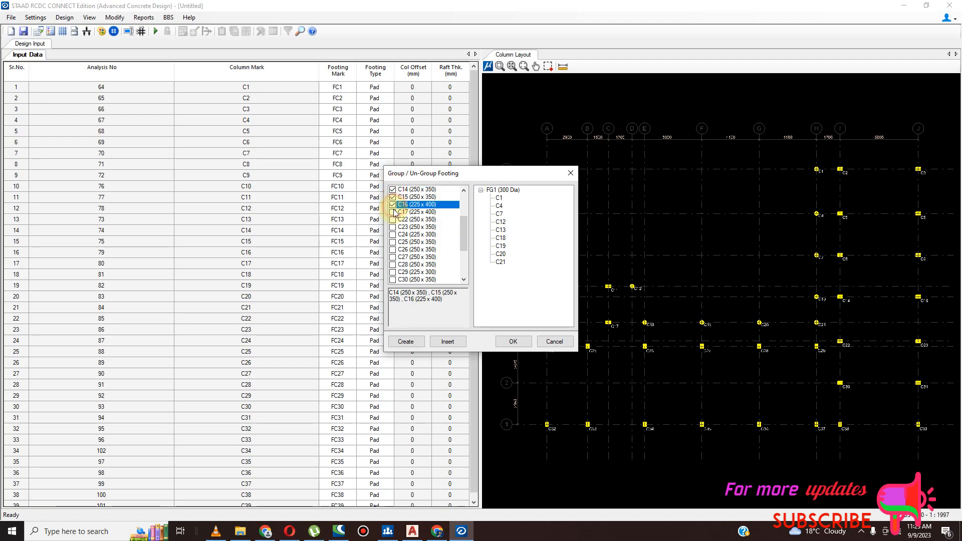
{"action": "left_click", "coordinate": [394, 205]}
{"action": "left_click", "coordinate": [393, 220]}
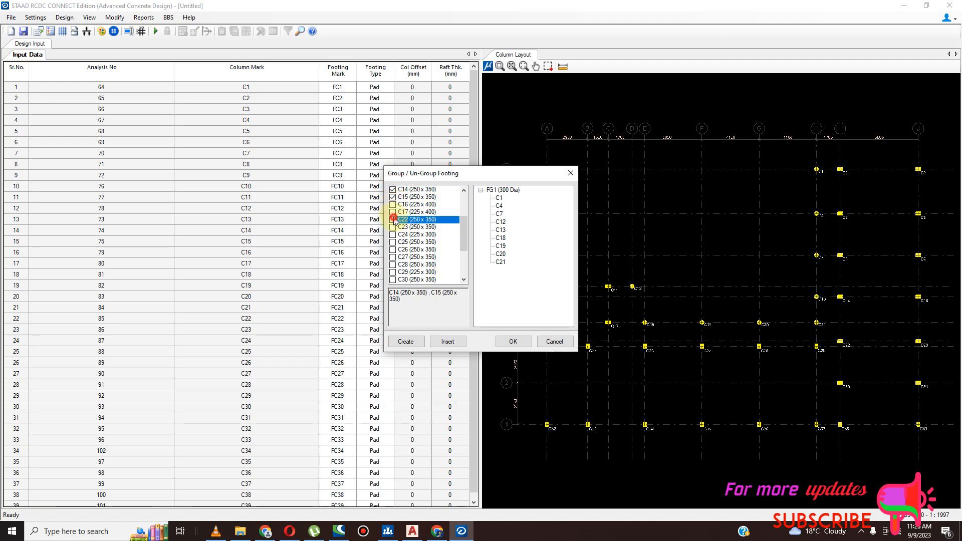
{"action": "left_click", "coordinate": [394, 227]}
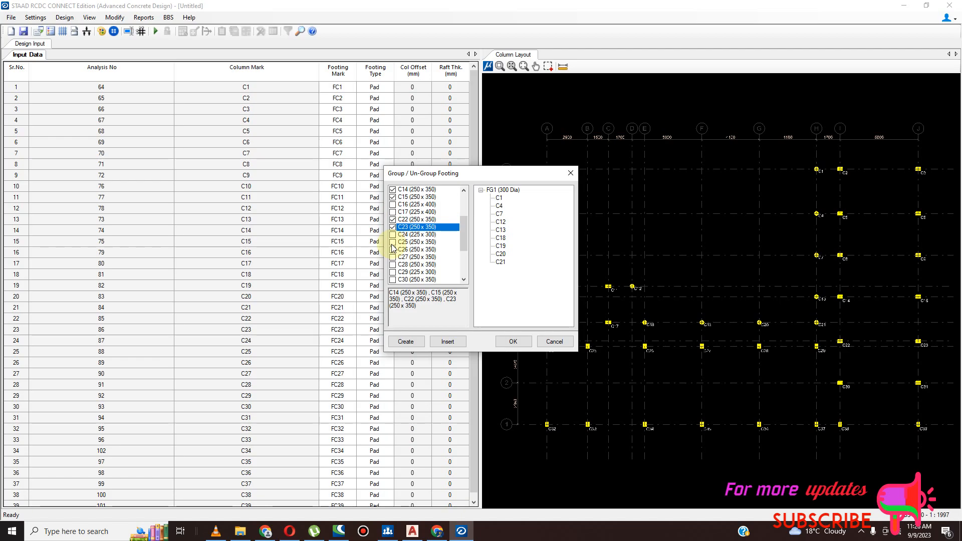
{"action": "left_click", "coordinate": [394, 242]}
{"action": "left_click", "coordinate": [394, 249]}
{"action": "left_click", "coordinate": [393, 257]}
{"action": "left_click", "coordinate": [393, 257]}
{"action": "left_click", "coordinate": [393, 257]}
{"action": "left_click", "coordinate": [393, 265]}
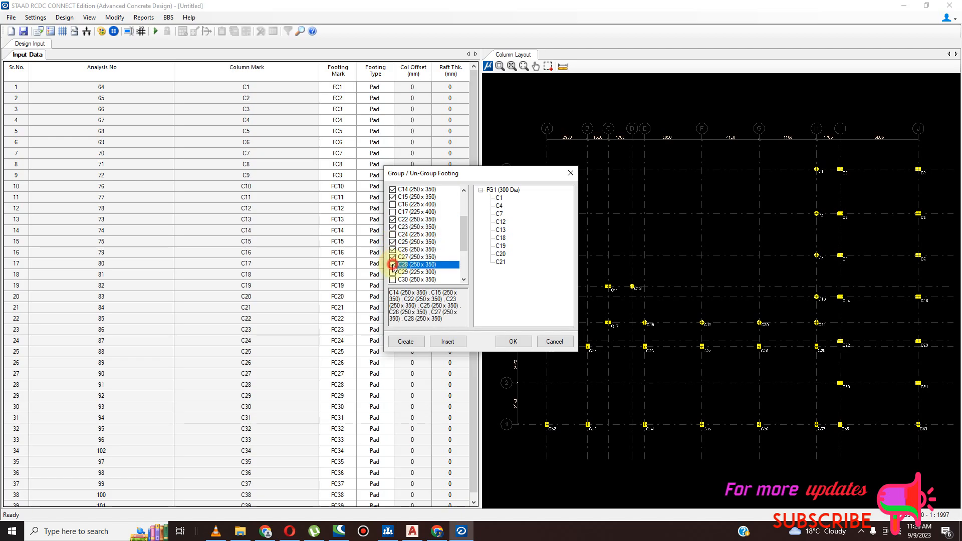
{"action": "left_click_drag", "start_coordinate": [462, 237], "coordinate": [461, 247]}
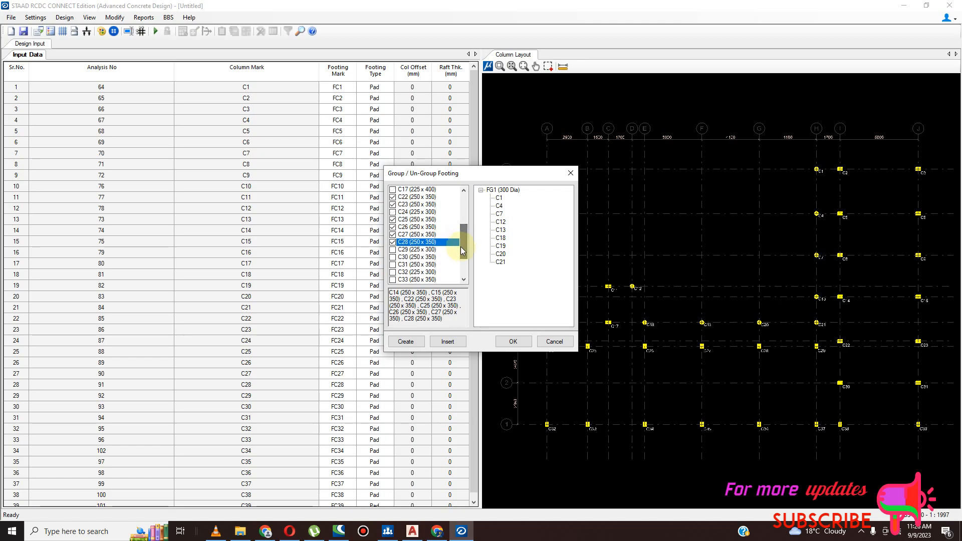
{"action": "left_click", "coordinate": [393, 257]}
{"action": "left_click", "coordinate": [394, 265]}
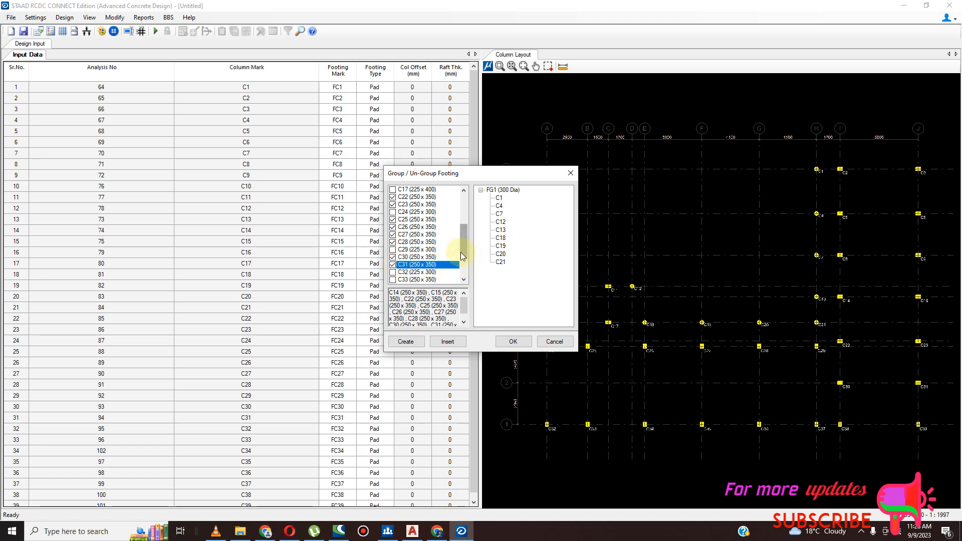
{"action": "scroll", "coordinate": [461, 248], "scroll_direction": "down", "scroll_amount": 1}
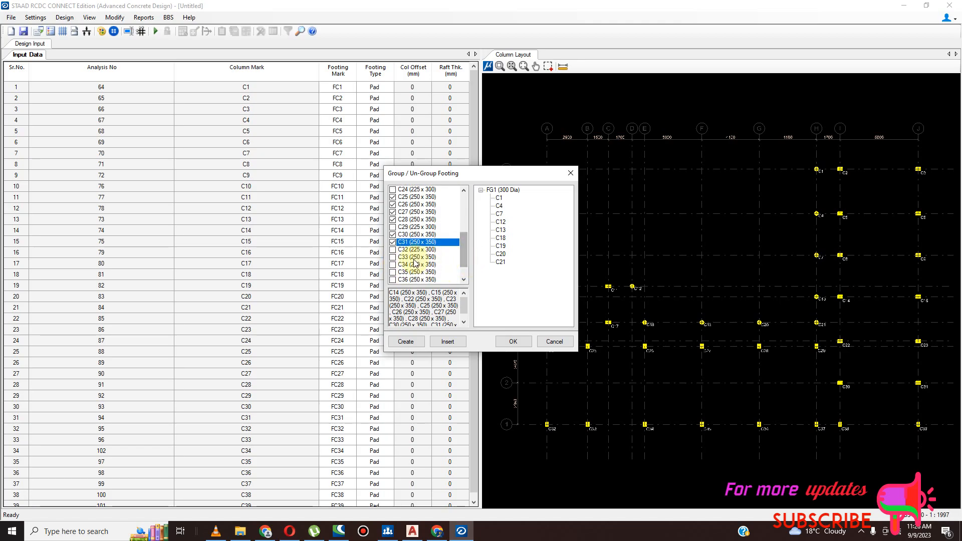
{"action": "left_click", "coordinate": [393, 257]}
{"action": "left_click", "coordinate": [393, 264]}
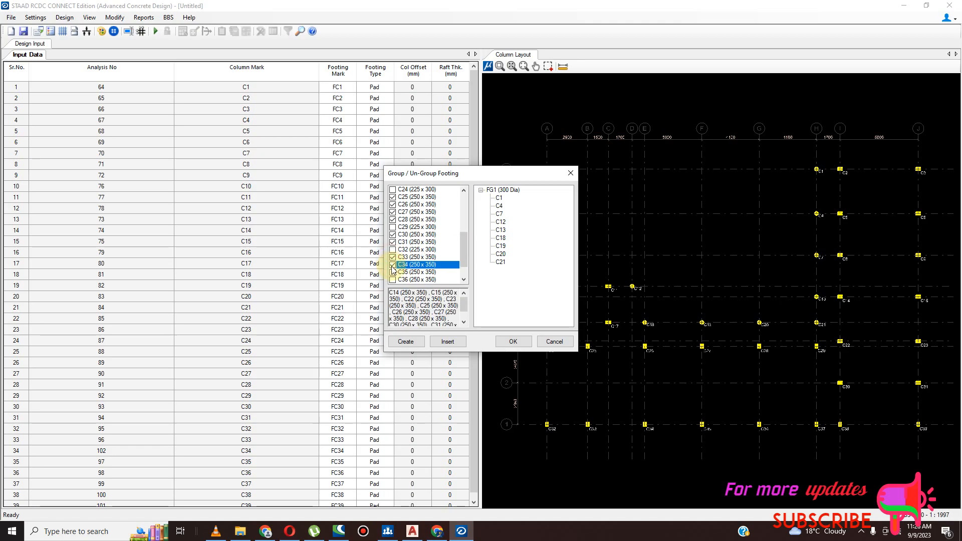
{"action": "left_click", "coordinate": [393, 272]}
{"action": "left_click", "coordinate": [393, 280]}
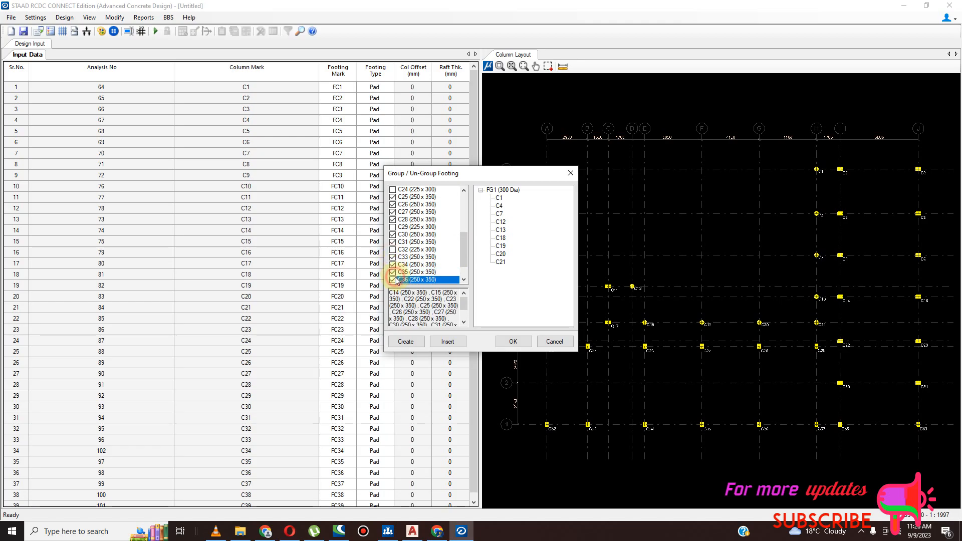
{"action": "scroll", "coordinate": [462, 263], "scroll_direction": "down", "scroll_amount": 1}
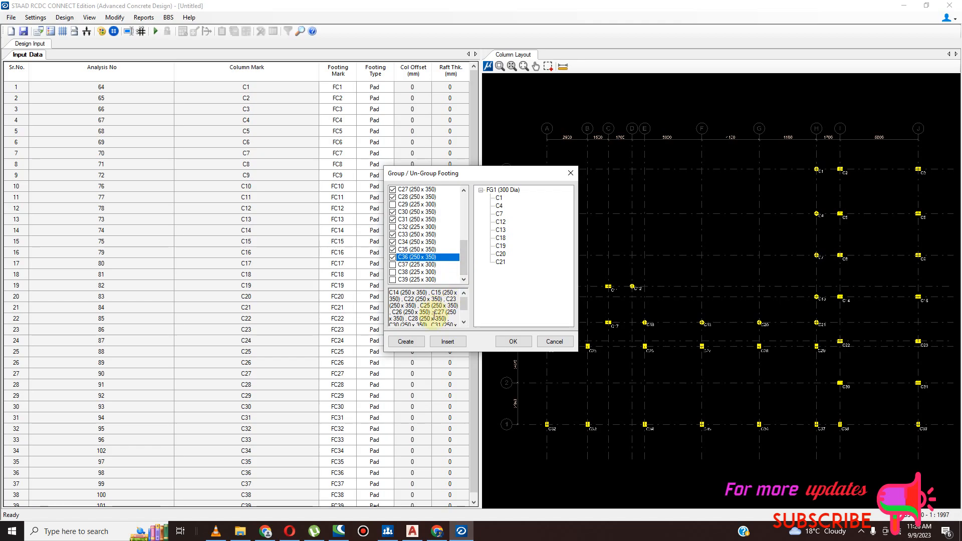
{"action": "left_click", "coordinate": [406, 341]}
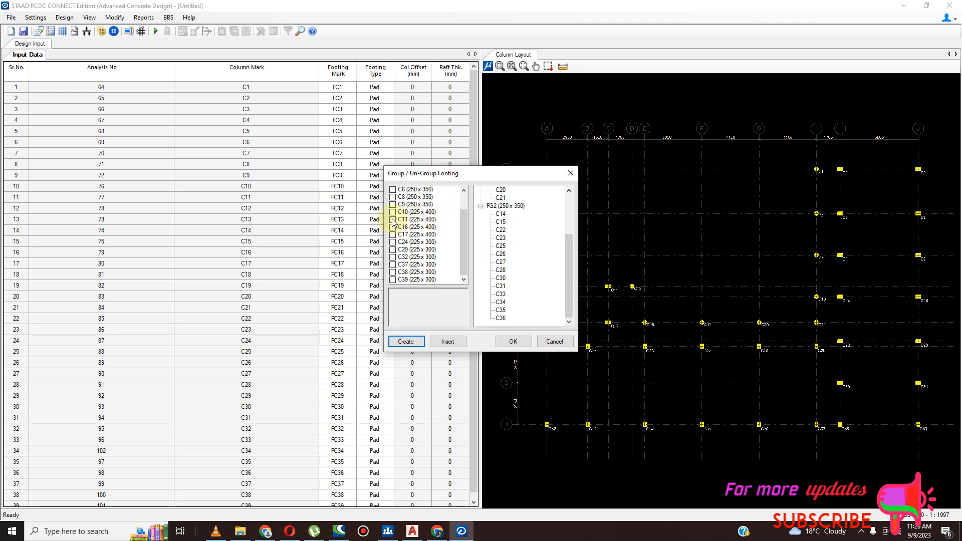
- Create a footing group from the 225 x 400 columns C10, C11, C16 and C17
{"action": "scroll", "coordinate": [436, 208], "scroll_direction": "up", "scroll_amount": 2}
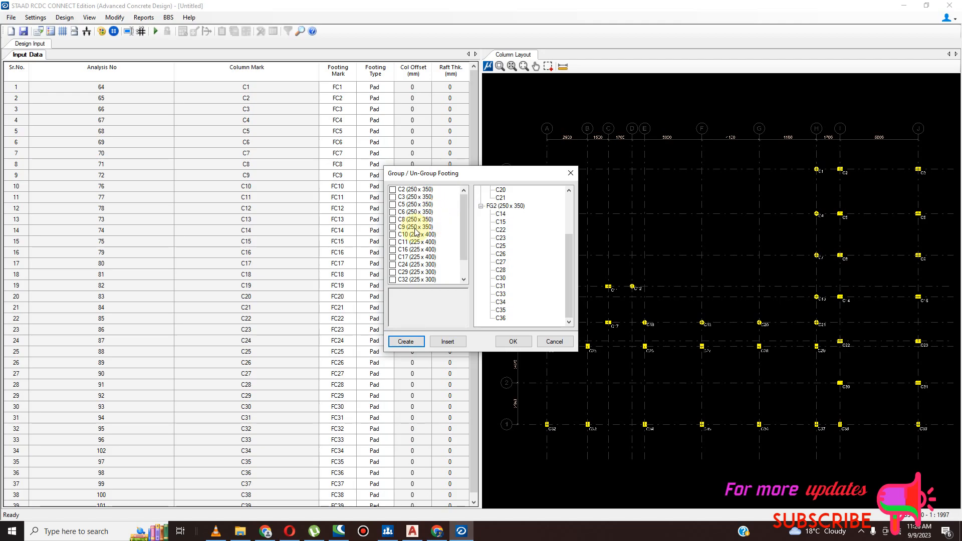
{"action": "left_click", "coordinate": [392, 235]}
{"action": "left_click", "coordinate": [392, 242]}
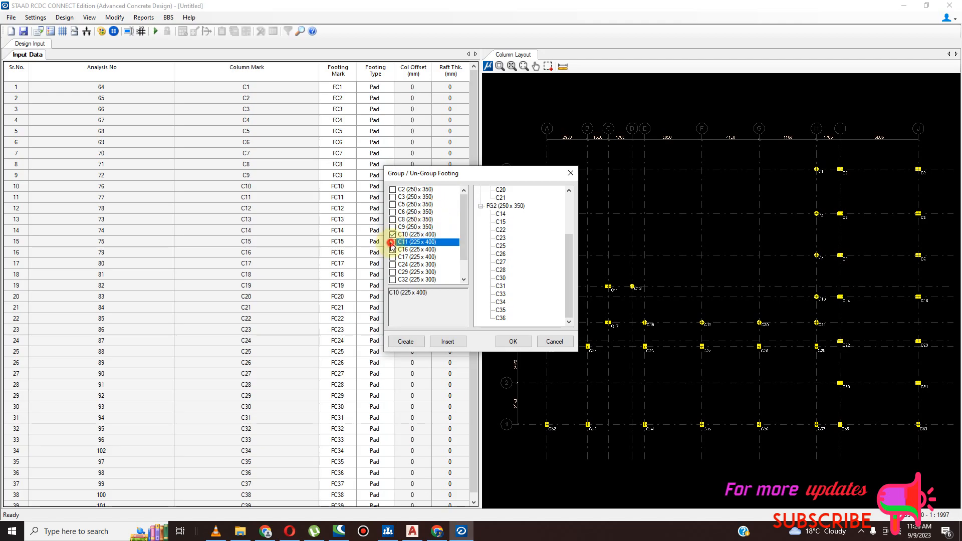
{"action": "left_click", "coordinate": [393, 249]}
{"action": "left_click", "coordinate": [392, 257]}
{"action": "left_click", "coordinate": [392, 265]}
{"action": "left_click", "coordinate": [392, 272]}
{"action": "left_click", "coordinate": [392, 280]}
{"action": "left_click_drag", "start_coordinate": [463, 243], "coordinate": [463, 252]}
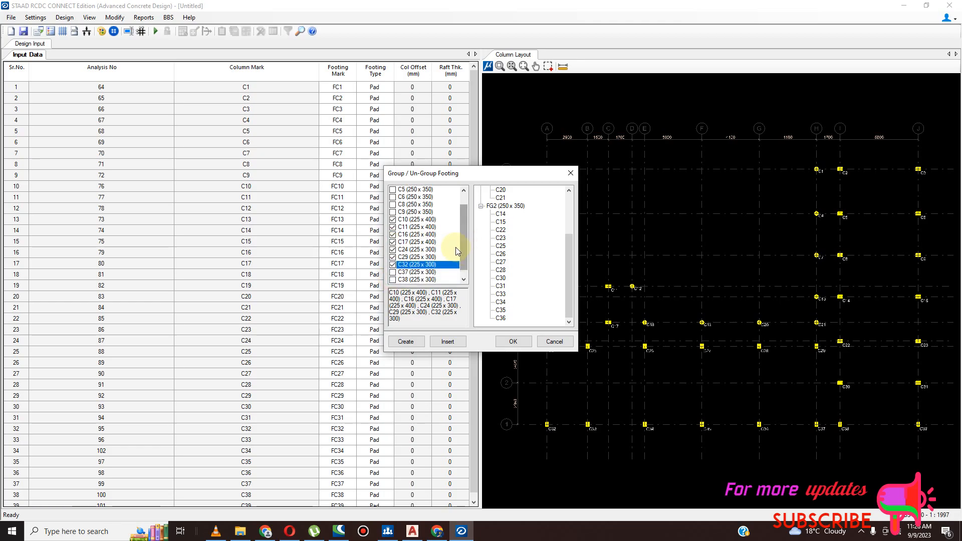
{"action": "left_click", "coordinate": [393, 249]}
{"action": "left_click", "coordinate": [393, 257]}
{"action": "left_click", "coordinate": [393, 264]}
{"action": "left_click_drag", "start_coordinate": [466, 263], "coordinate": [466, 266]}
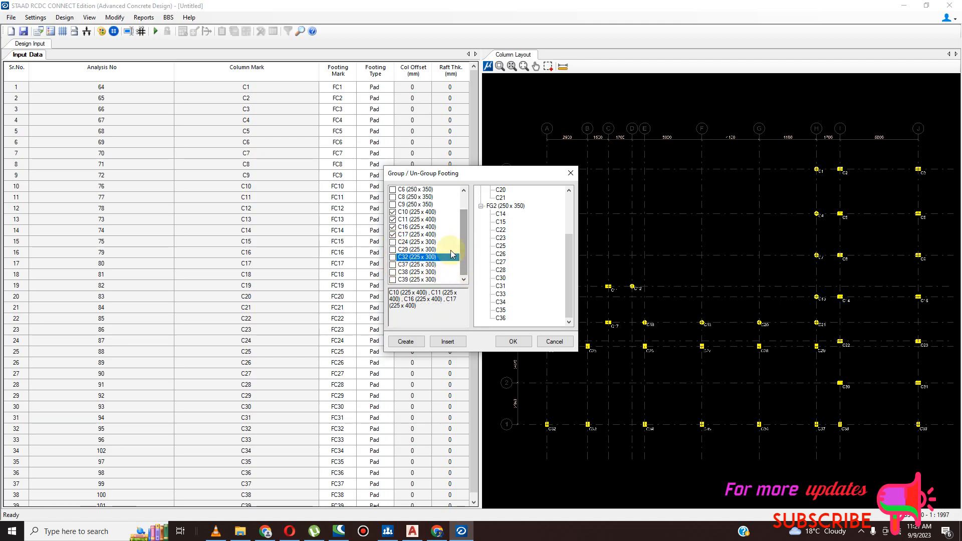
{"action": "left_click", "coordinate": [406, 342]}
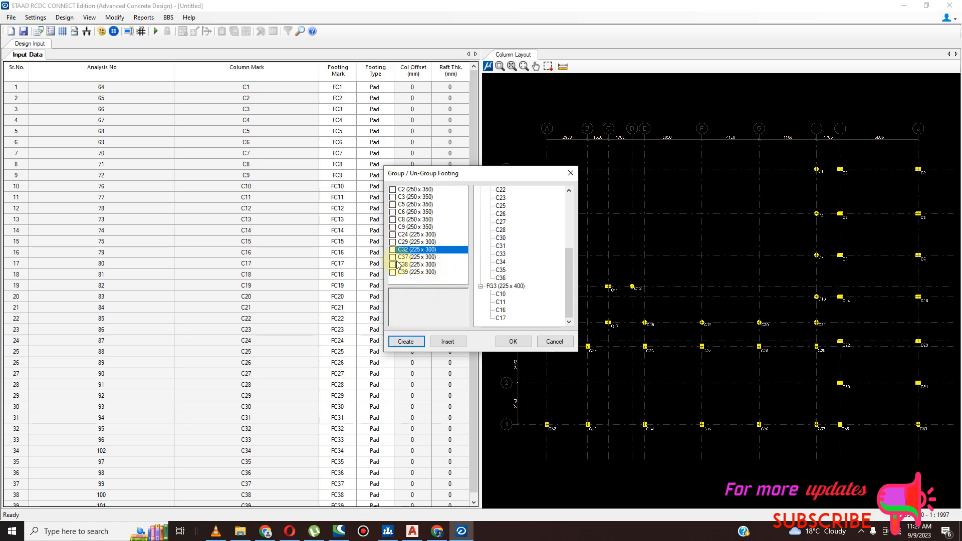
- Create a footing group from the 225 x 300 columns C24, C29, C32, C37, C38 and C39
{"action": "left_click", "coordinate": [392, 235]}
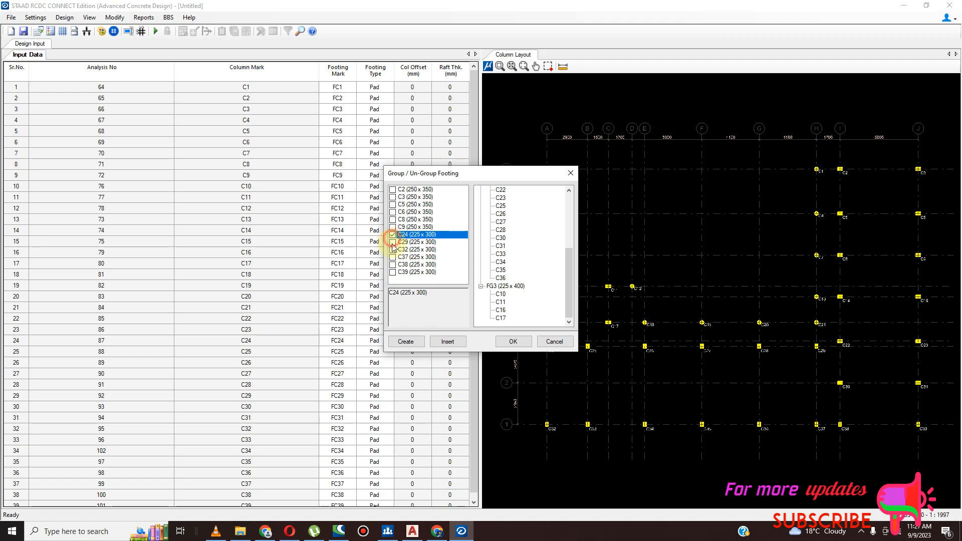
{"action": "left_click", "coordinate": [393, 242]}
{"action": "left_click", "coordinate": [392, 250]}
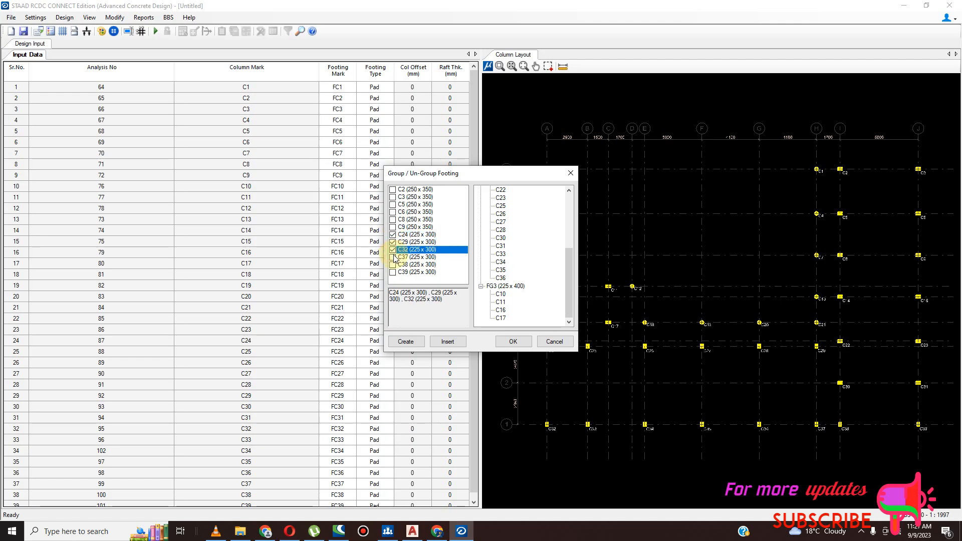
{"action": "left_click", "coordinate": [393, 257]}
{"action": "left_click", "coordinate": [393, 264]}
{"action": "left_click", "coordinate": [392, 272]}
{"action": "left_click", "coordinate": [408, 340]}
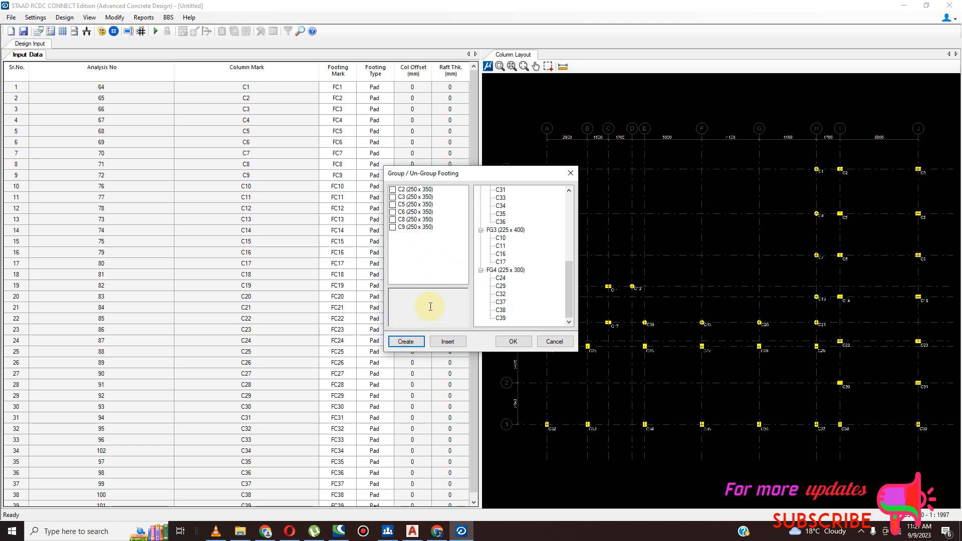
- Create a footing group from the remaining 250 x 350 columns C2, C3, C5, C6, C8 and C9
{"action": "left_click", "coordinate": [392, 190]}
{"action": "left_click", "coordinate": [393, 197]}
{"action": "left_click", "coordinate": [393, 204]}
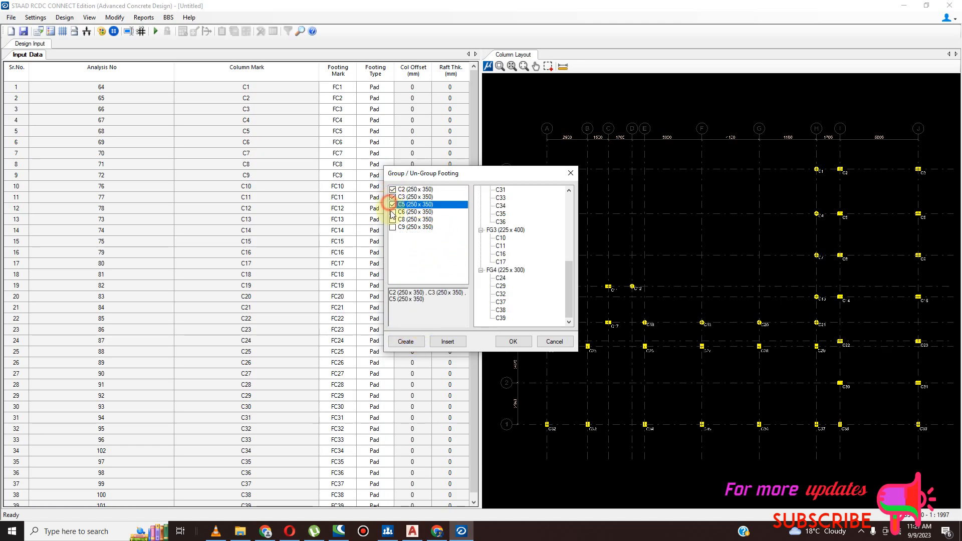
{"action": "left_click", "coordinate": [392, 212]}
{"action": "left_click", "coordinate": [392, 219]}
{"action": "left_click", "coordinate": [392, 227]}
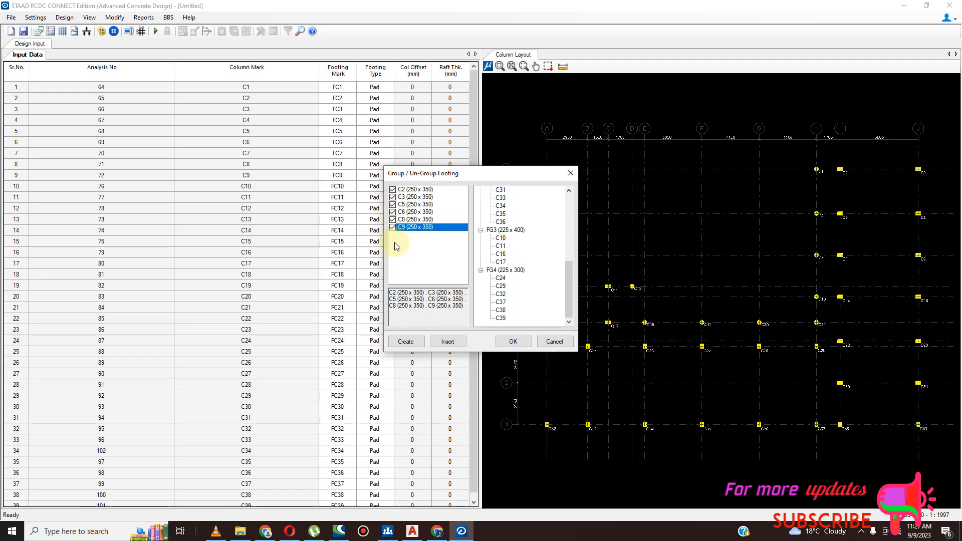
{"action": "left_click", "coordinate": [415, 344]}
{"action": "left_click", "coordinate": [494, 270]}
{"action": "right_click", "coordinate": [494, 270]}
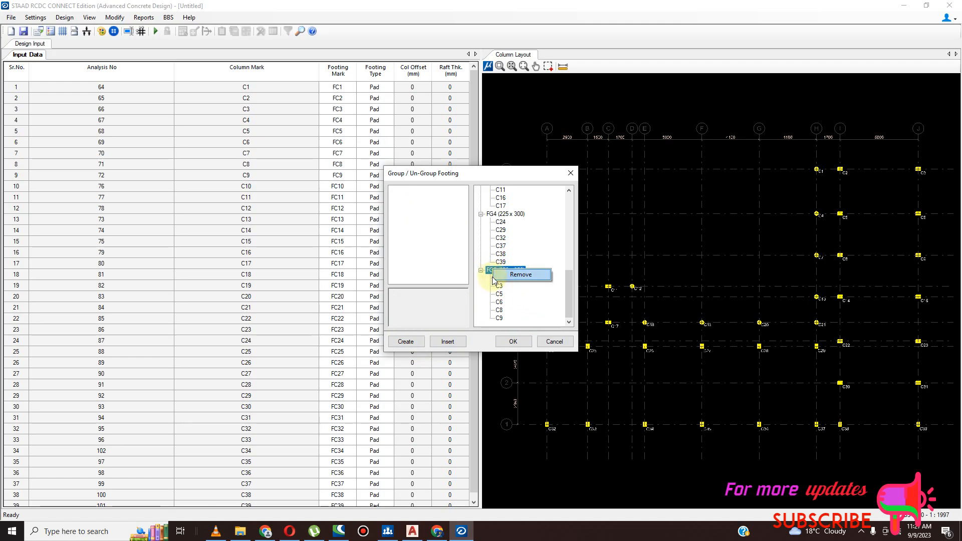
{"action": "left_click", "coordinate": [568, 290]}
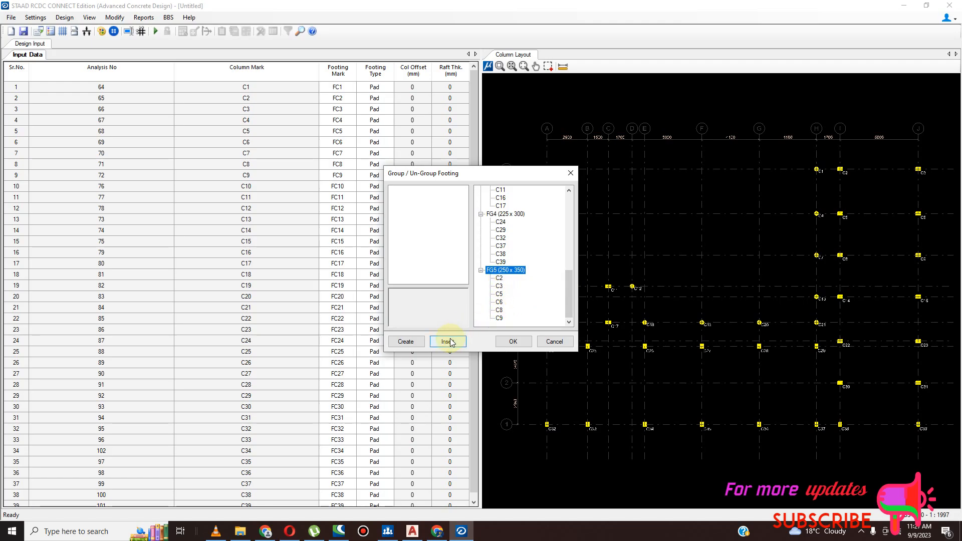
{"action": "right_click", "coordinate": [497, 269]}
{"action": "left_click", "coordinate": [498, 287]}
{"action": "right_click", "coordinate": [500, 287]}
{"action": "left_click", "coordinate": [503, 284]}
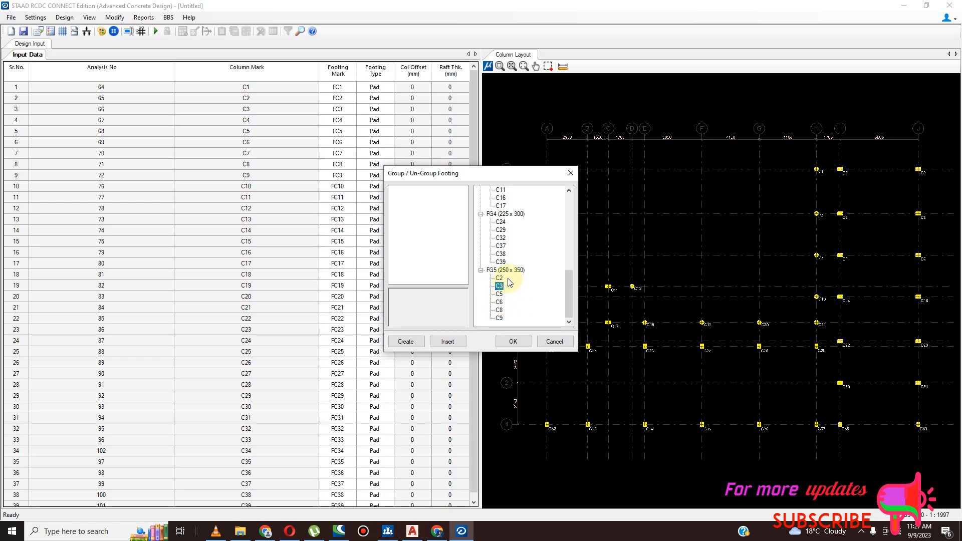
- Move column C2 from footing group FG5 to the other 250 x 350 group, FG2
{"action": "mouse_move", "coordinate": [571, 297]}
{"action": "left_mouse_down"}
{"action": "mouse_move", "coordinate": [579, 224]}
{"action": "mouse_move", "coordinate": [578, 290]}
{"action": "mouse_move", "coordinate": [569, 256]}
{"action": "mouse_move", "coordinate": [572, 236]}
{"action": "mouse_move", "coordinate": [576, 292]}
{"action": "left_mouse_up"}
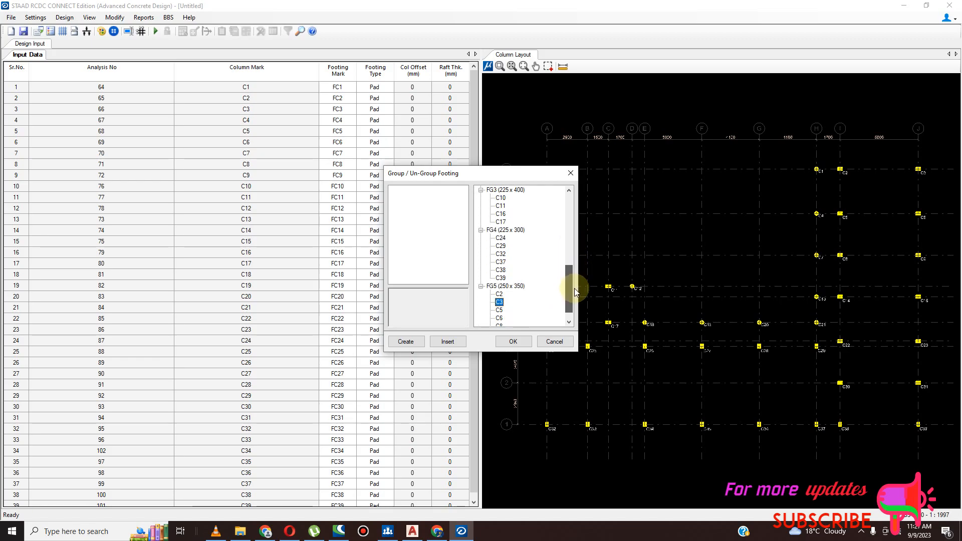
{"action": "scroll", "coordinate": [499, 281], "scroll_direction": "down", "scroll_amount": 1}
{"action": "left_click", "coordinate": [499, 278]}
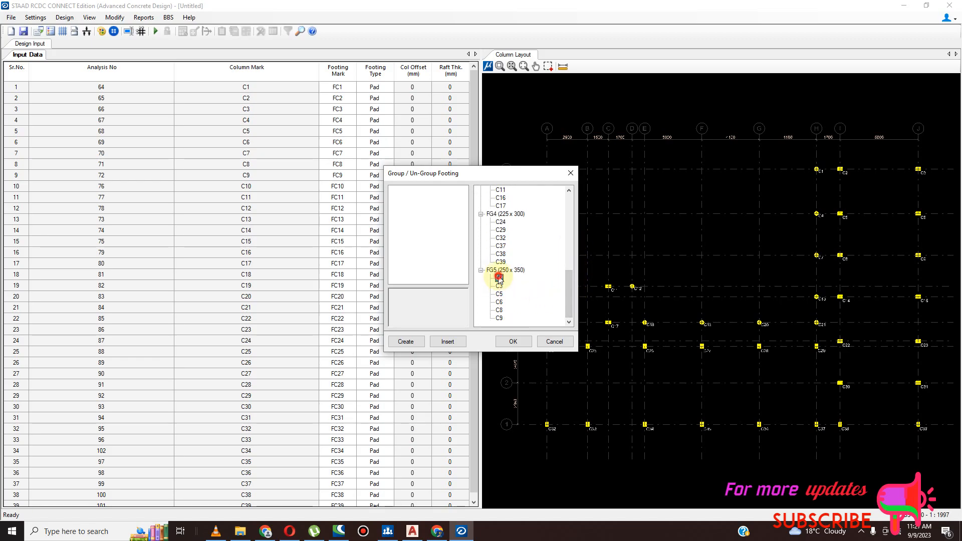
{"action": "right_click", "coordinate": [499, 279]}
{"action": "mouse_move", "coordinate": [533, 294]}
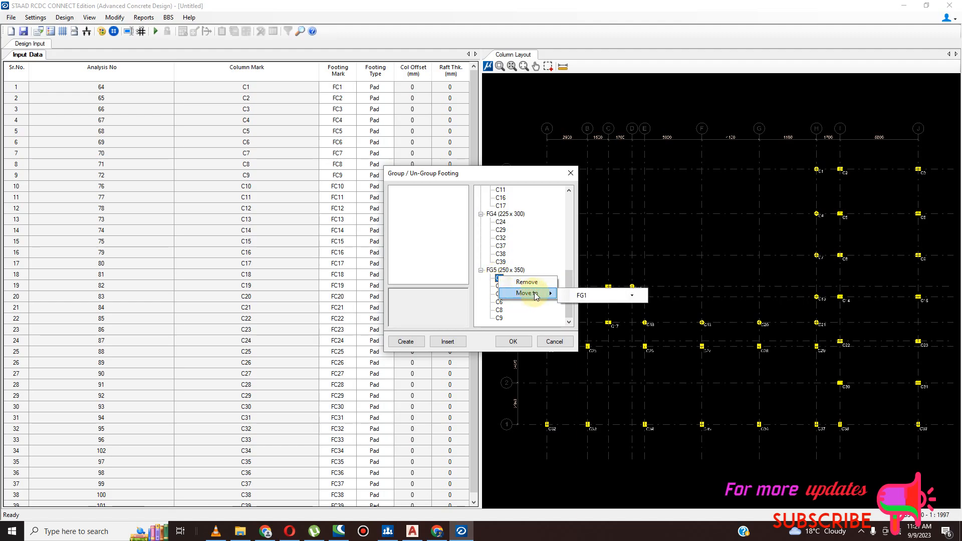
{"action": "left_click", "coordinate": [630, 296]}
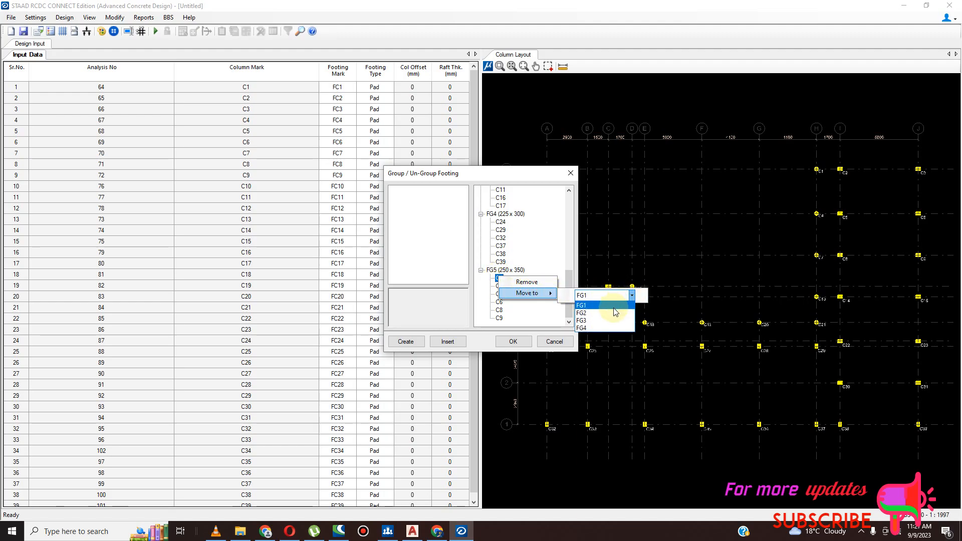
{"action": "left_click", "coordinate": [614, 306]}
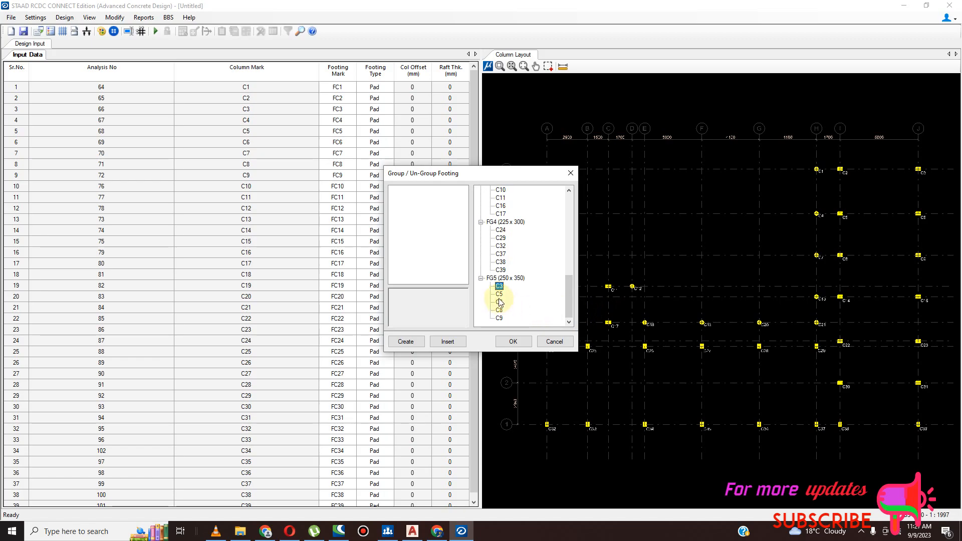
- Move columns C3 and C5 from footing group FG5 to FG2
{"action": "right_click", "coordinate": [500, 286]}
{"action": "mouse_move", "coordinate": [554, 302]}
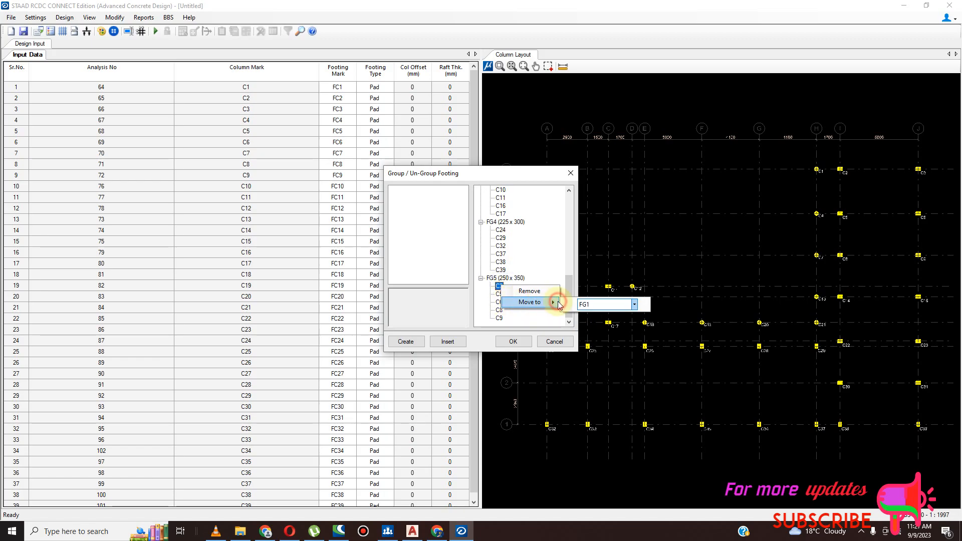
{"action": "left_click", "coordinate": [635, 304]}
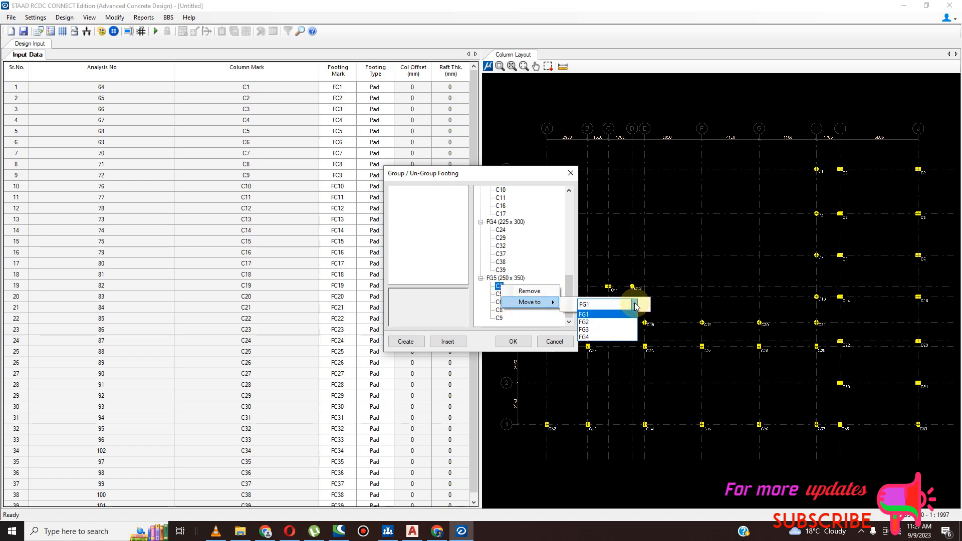
{"action": "left_click", "coordinate": [622, 315]}
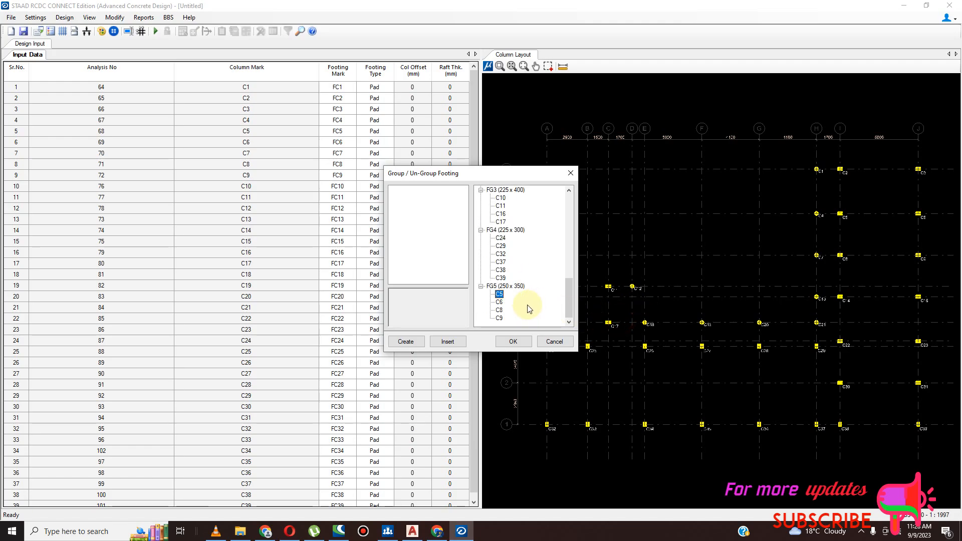
{"action": "right_click", "coordinate": [501, 295]}
{"action": "mouse_move", "coordinate": [559, 316]}
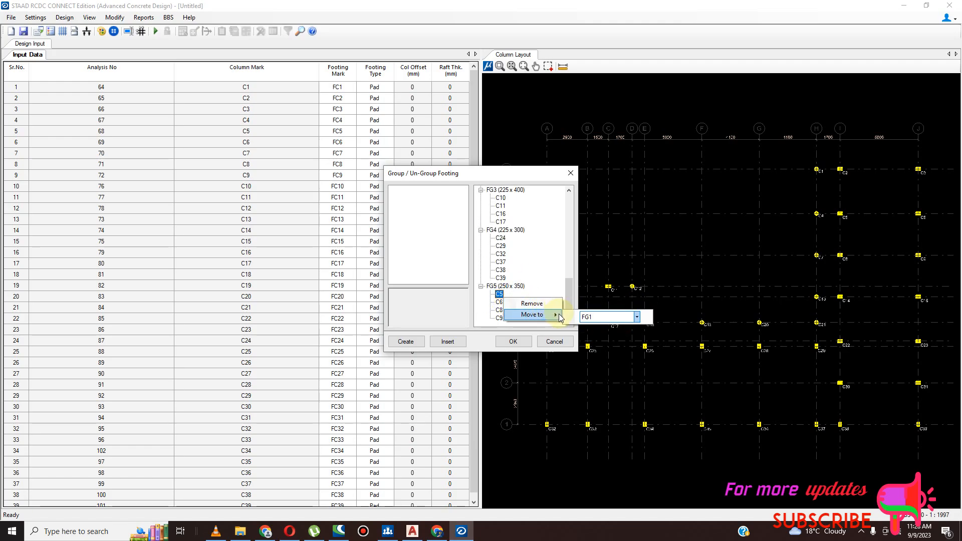
{"action": "left_click", "coordinate": [637, 317]}
{"action": "left_click", "coordinate": [620, 333]}
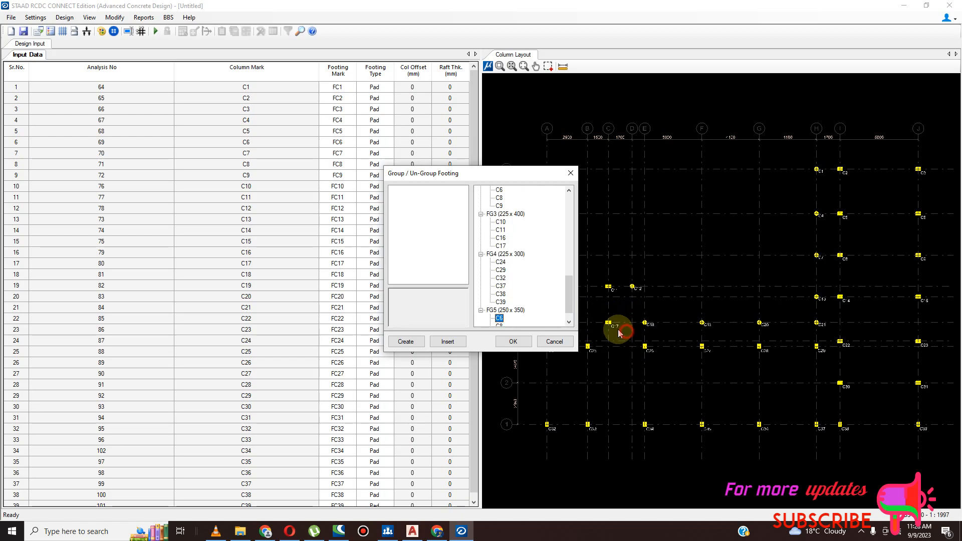
- Move columns C6 and C8 from footing group FG5 to FG2
{"action": "scroll", "coordinate": [501, 301], "scroll_direction": "down", "scroll_amount": 1}
{"action": "right_click", "coordinate": [501, 302]}
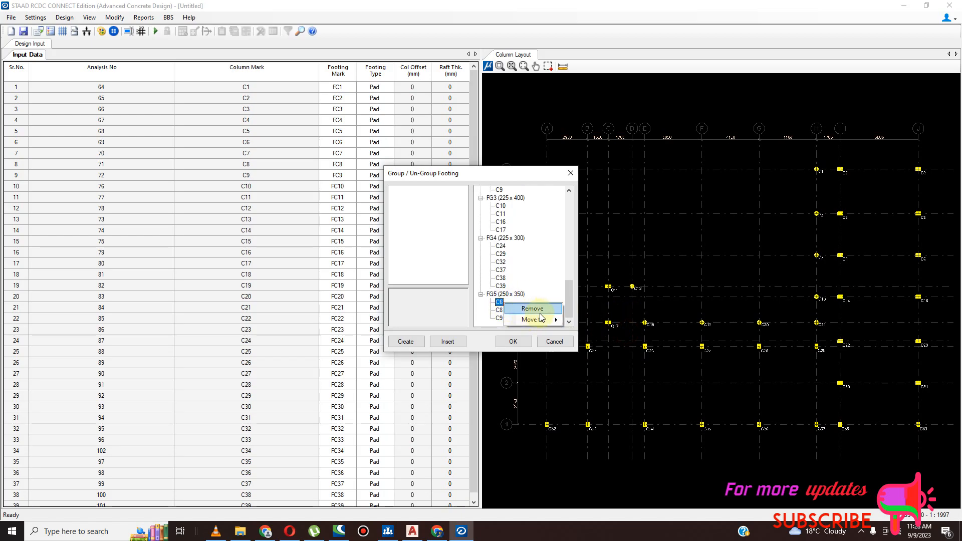
{"action": "mouse_move", "coordinate": [542, 320]}
{"action": "left_click", "coordinate": [637, 322]}
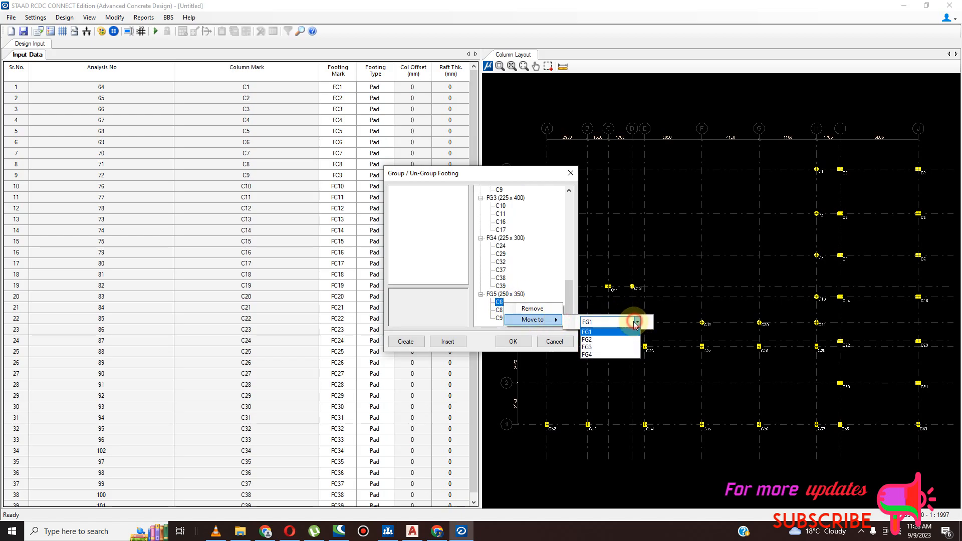
{"action": "left_click", "coordinate": [624, 340]}
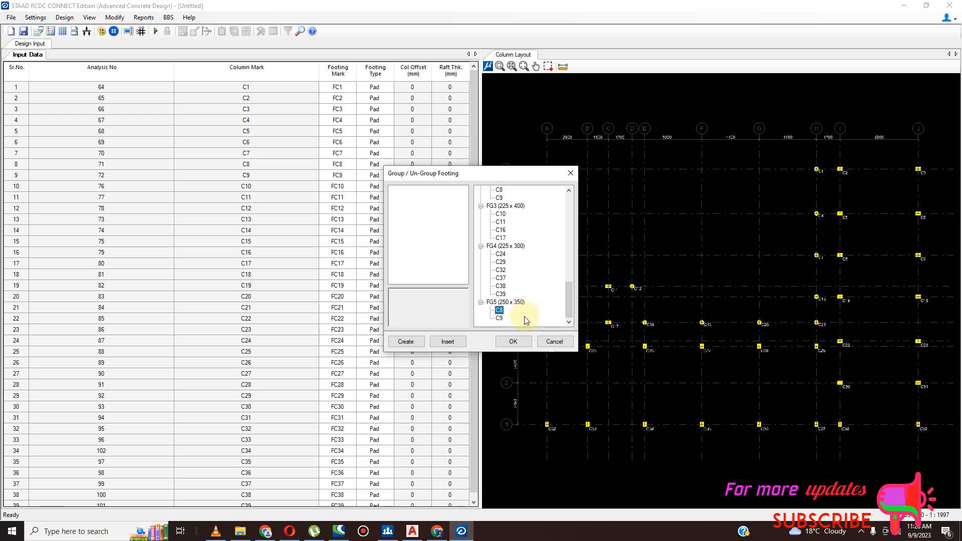
{"action": "right_click", "coordinate": [501, 310]}
{"action": "mouse_move", "coordinate": [560, 326]}
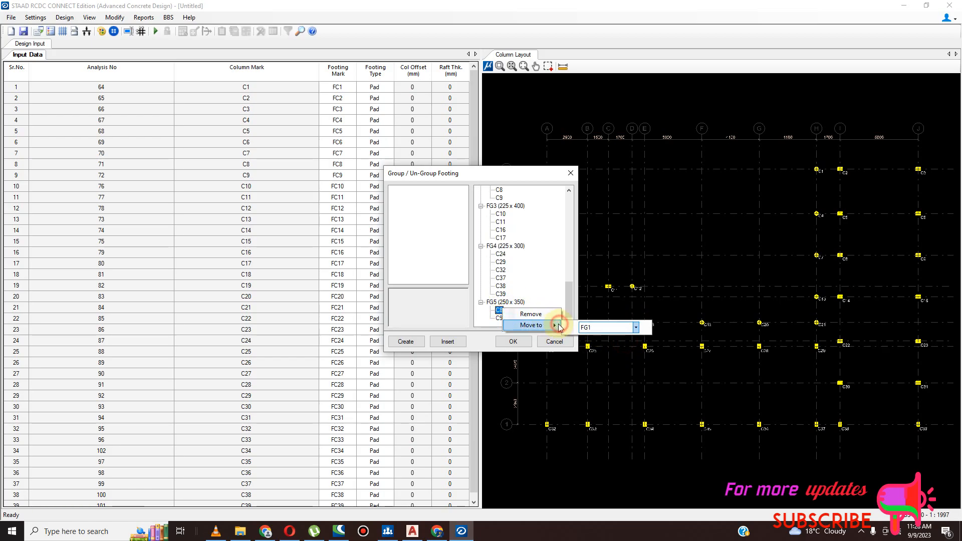
{"action": "left_click", "coordinate": [636, 327]}
{"action": "left_click", "coordinate": [620, 346]}
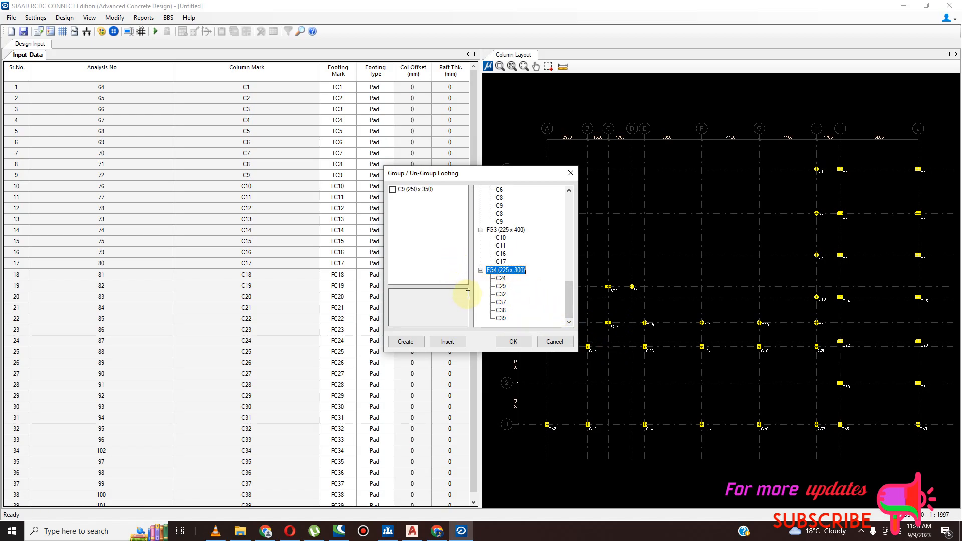
- Insert the ungrouped 250 x 350 column C9 into footing group FG2
{"action": "left_click", "coordinate": [393, 190]}
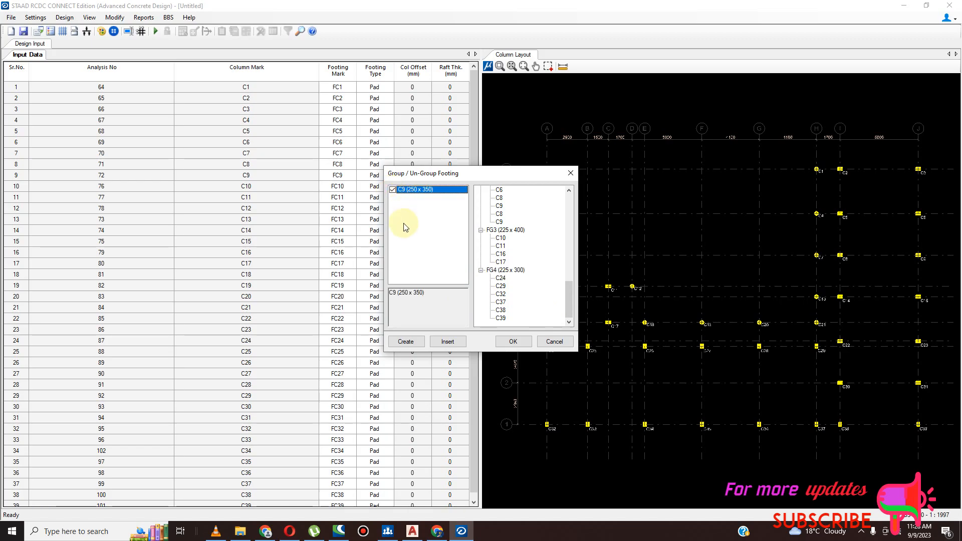
{"action": "left_click", "coordinate": [446, 345]}
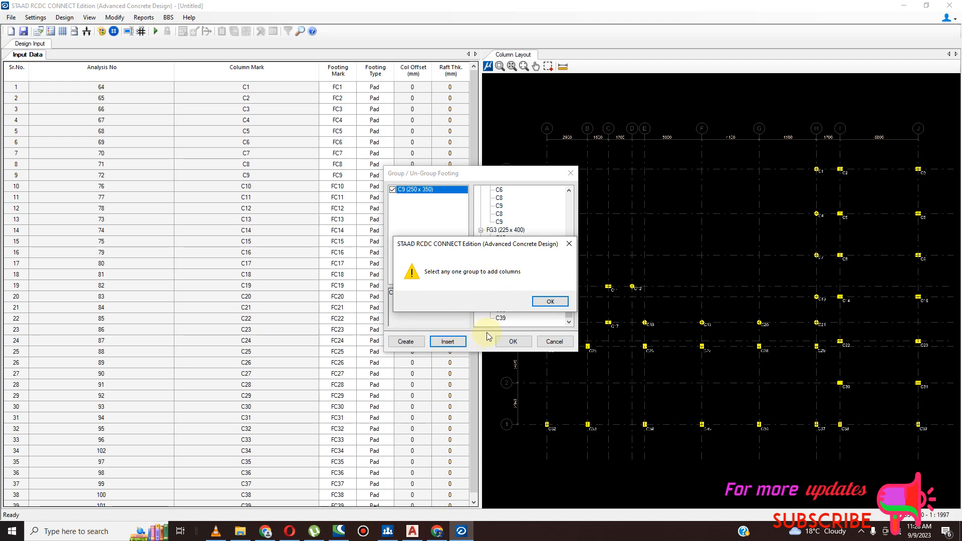
{"action": "left_click", "coordinate": [570, 245]}
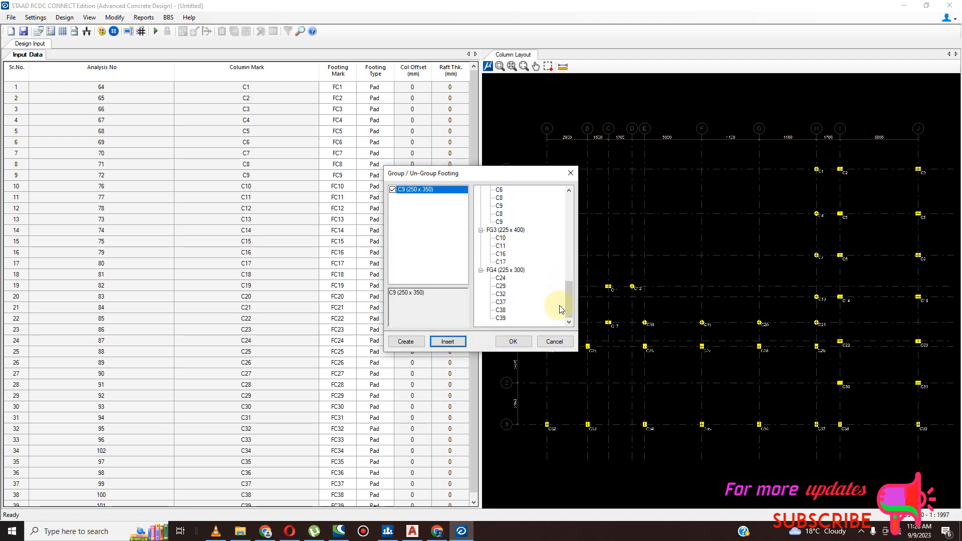
{"action": "left_click_drag", "start_coordinate": [568, 305], "coordinate": [575, 227]}
{"action": "left_click", "coordinate": [495, 239]}
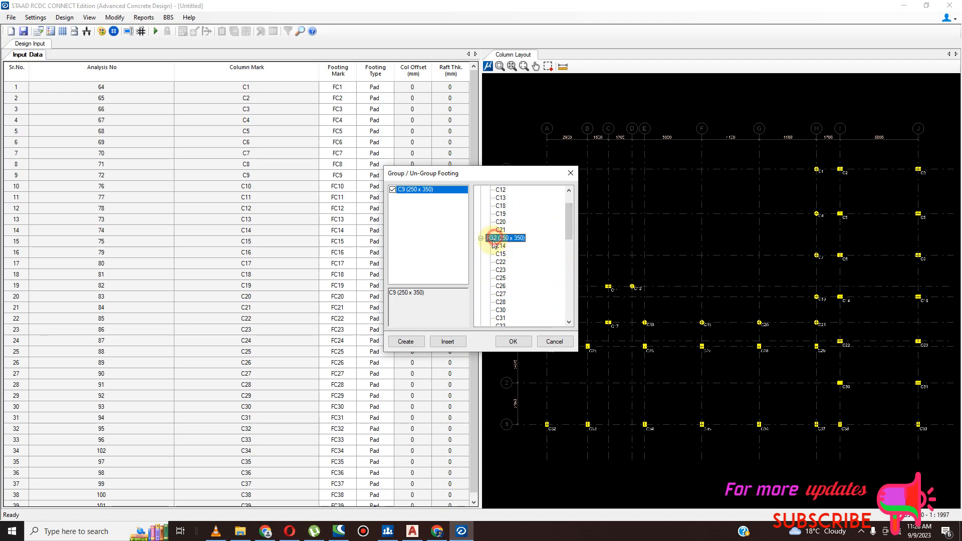
{"action": "left_click", "coordinate": [448, 341]}
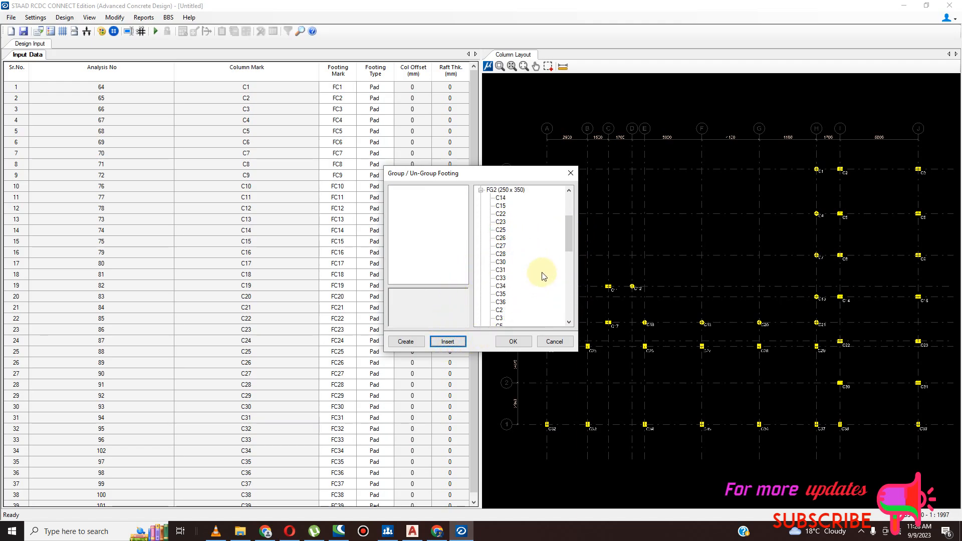
- Check the members of groups FG1 to FG4 and apply the footing grouping
{"action": "scroll", "coordinate": [542, 283], "scroll_direction": "down", "scroll_amount": 6}
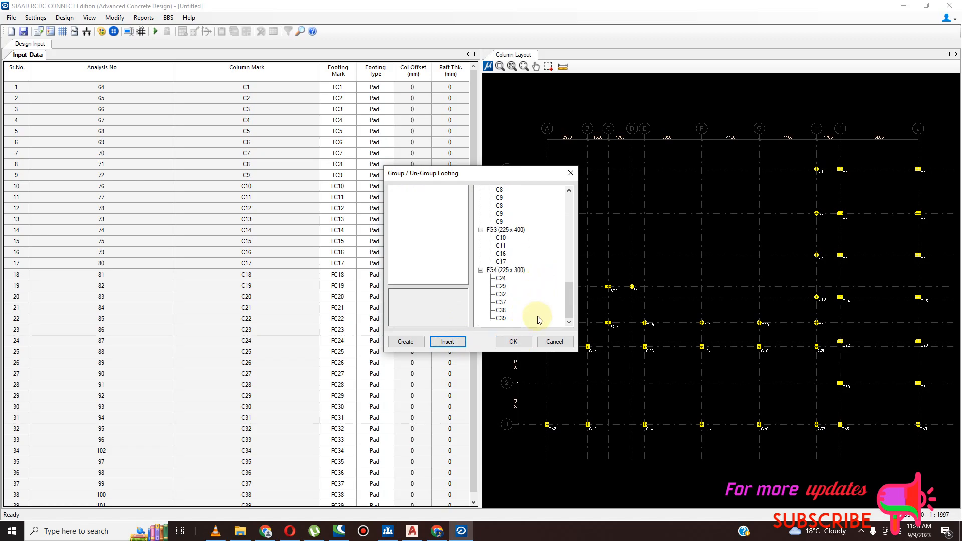
{"action": "left_click_drag", "start_coordinate": [570, 306], "coordinate": [585, 196]}
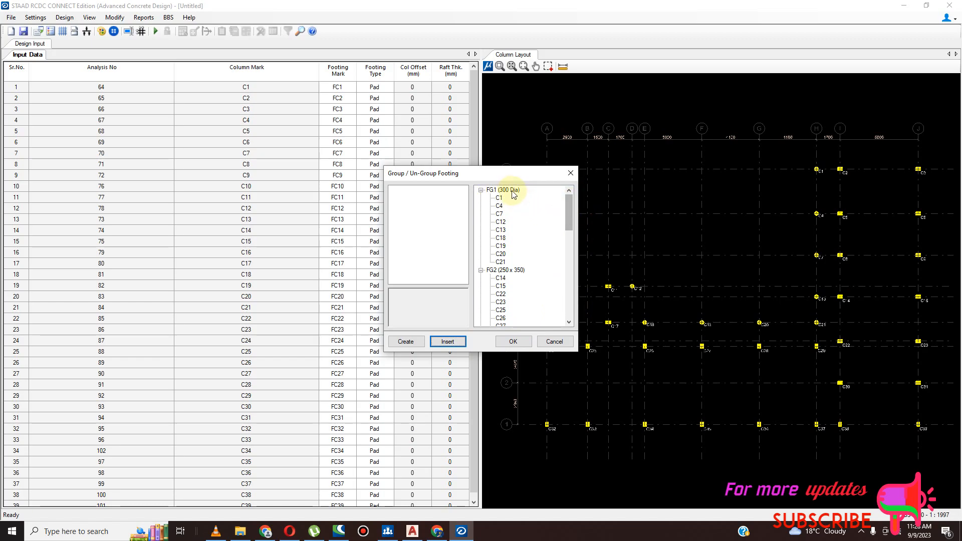
{"action": "left_click_drag", "start_coordinate": [572, 221], "coordinate": [570, 319]}
{"action": "left_click", "coordinate": [513, 341]}
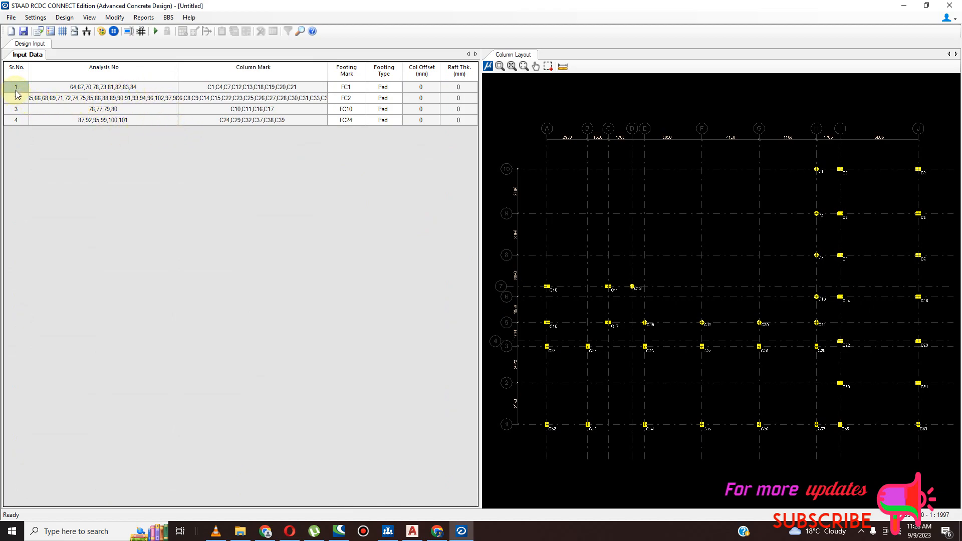
- Check and accept the existing design load combination, and run Auto Design on the grouped footings
{"action": "left_click", "coordinate": [40, 20]}
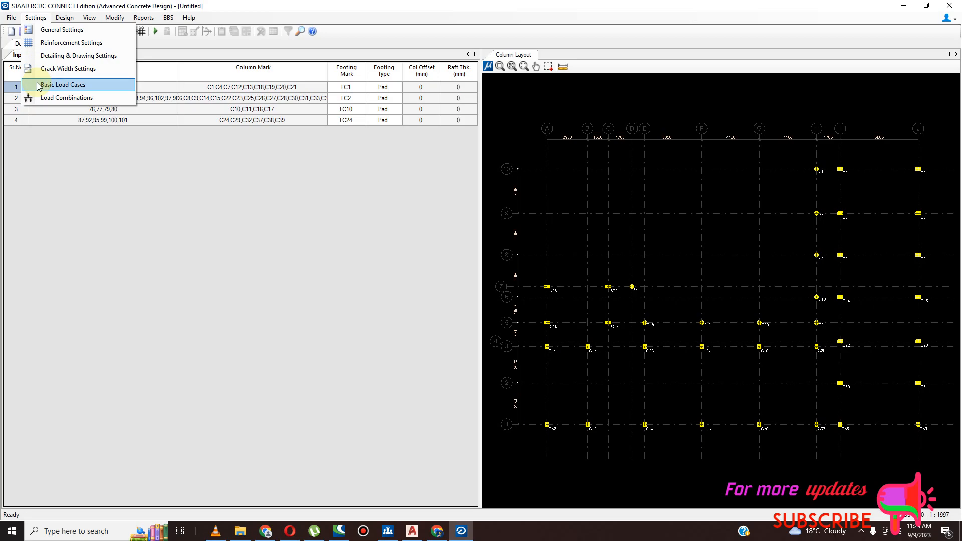
{"action": "left_click", "coordinate": [41, 98]}
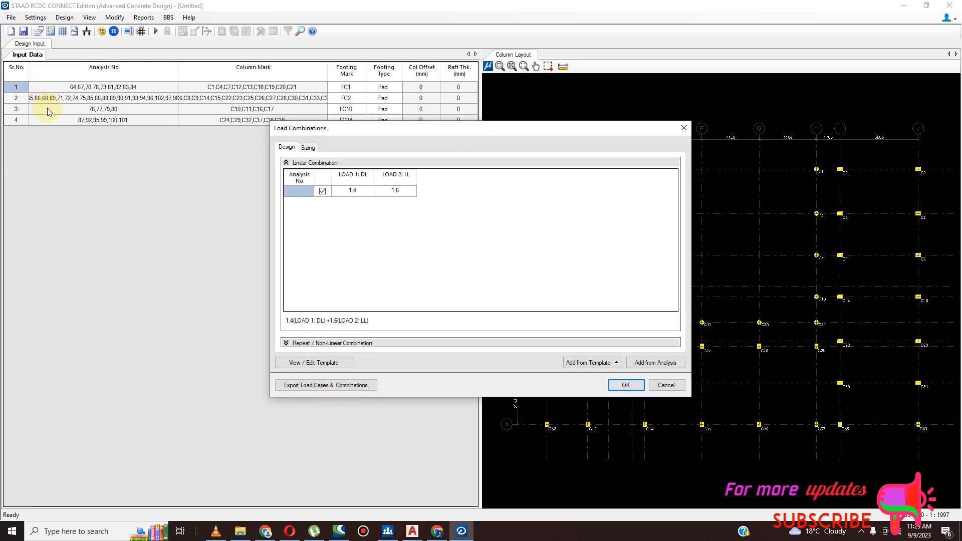
{"action": "left_click", "coordinate": [631, 388]}
{"action": "left_click", "coordinate": [65, 17]}
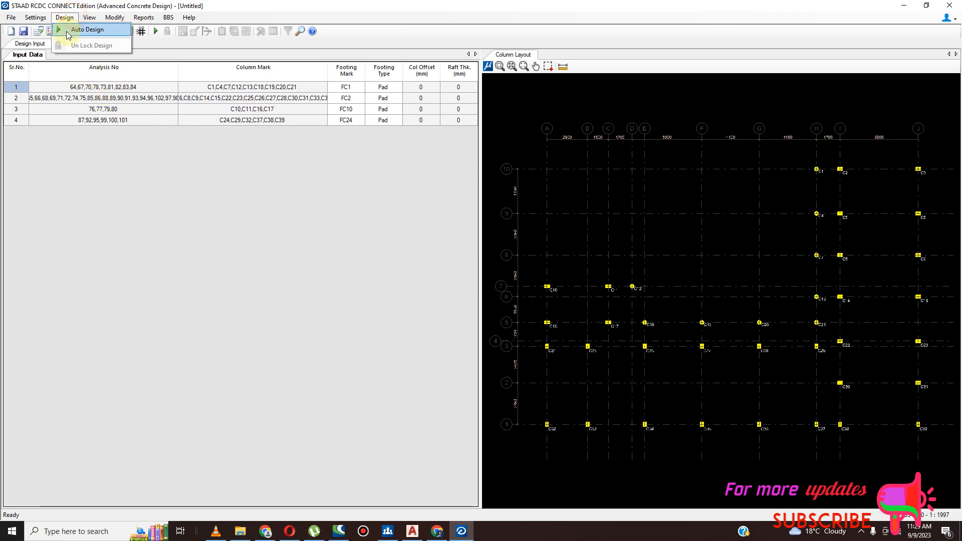
{"action": "left_click", "coordinate": [68, 31]}
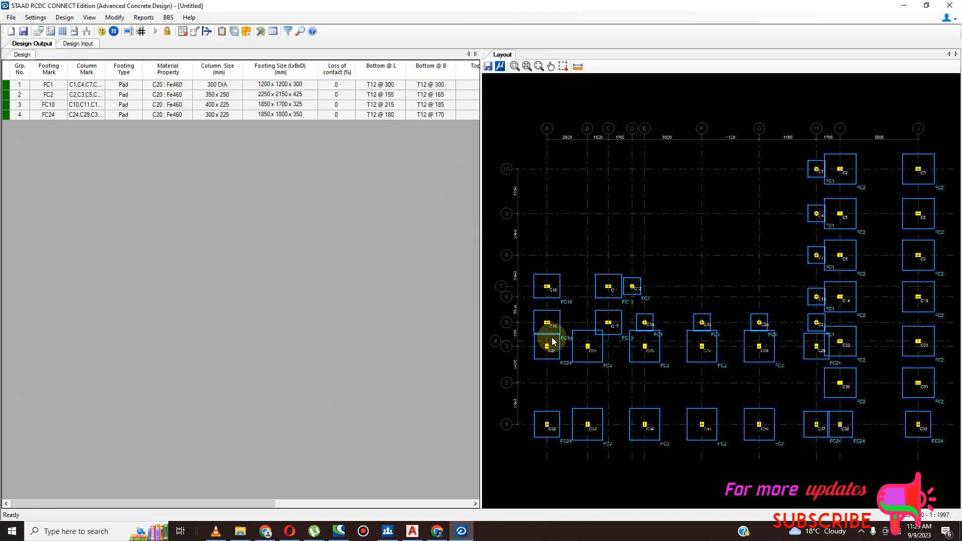
- Examine the designed footing layout across the column grid for footing sizes and overlaps between neighbouring pads
{"action": "scroll", "coordinate": [802, 318], "scroll_direction": "down", "scroll_amount": 5}
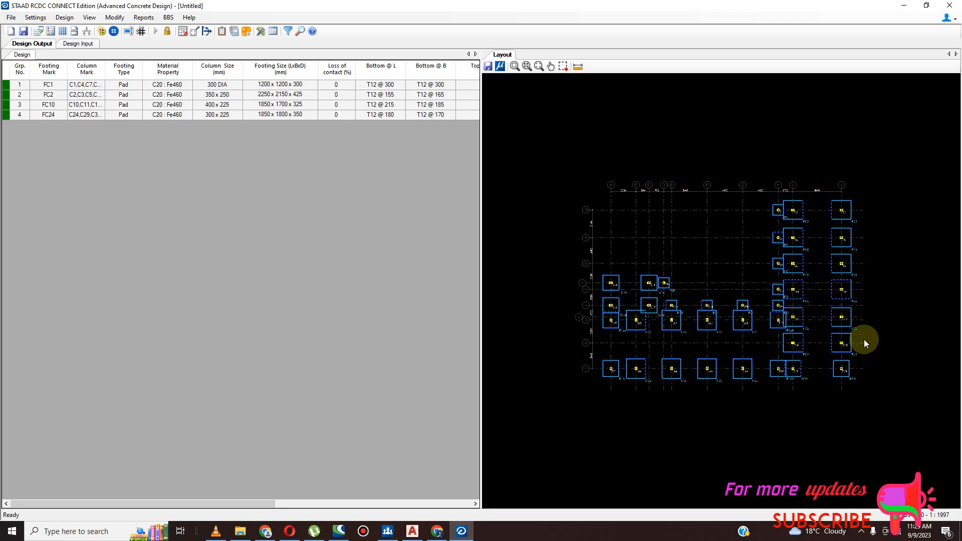
{"action": "scroll", "coordinate": [864, 341], "scroll_direction": "up", "scroll_amount": 3}
{"action": "scroll", "coordinate": [674, 331], "scroll_direction": "down", "scroll_amount": 3}
{"action": "scroll", "coordinate": [734, 346], "scroll_direction": "up", "scroll_amount": 1}
{"action": "scroll", "coordinate": [592, 349], "scroll_direction": "up", "scroll_amount": 1}
{"action": "scroll", "coordinate": [564, 322], "scroll_direction": "down", "scroll_amount": 1}
{"action": "scroll", "coordinate": [609, 329], "scroll_direction": "up", "scroll_amount": 1}
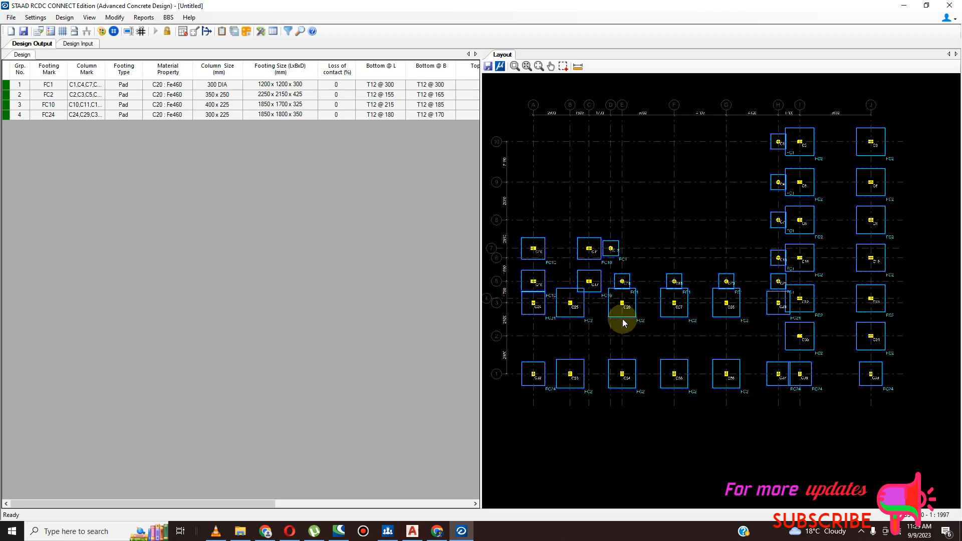
{"action": "scroll", "coordinate": [615, 320], "scroll_direction": "up", "scroll_amount": 2}
{"action": "scroll", "coordinate": [608, 292], "scroll_direction": "down", "scroll_amount": 3}
{"action": "scroll", "coordinate": [608, 361], "scroll_direction": "up", "scroll_amount": 2}
{"action": "scroll", "coordinate": [619, 376], "scroll_direction": "down", "scroll_amount": 3}
{"action": "scroll", "coordinate": [732, 265], "scroll_direction": "up", "scroll_amount": 2}
{"action": "scroll", "coordinate": [657, 314], "scroll_direction": "up", "scroll_amount": 1}
{"action": "scroll", "coordinate": [591, 349], "scroll_direction": "down", "scroll_amount": 3}
{"action": "scroll", "coordinate": [735, 214], "scroll_direction": "up", "scroll_amount": 4}
{"action": "scroll", "coordinate": [724, 208], "scroll_direction": "down", "scroll_amount": 1}
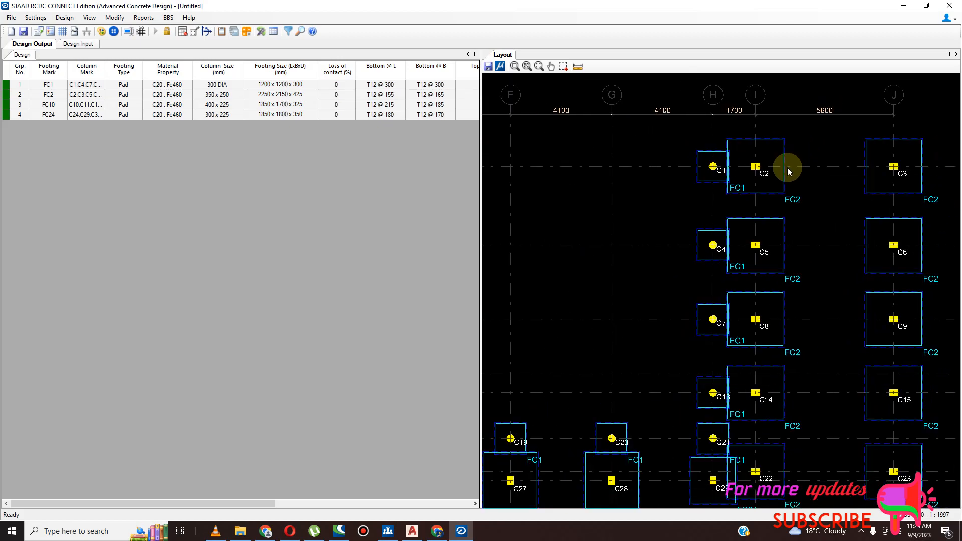
{"action": "scroll", "coordinate": [788, 178], "scroll_direction": "down", "scroll_amount": 1}
{"action": "scroll", "coordinate": [832, 232], "scroll_direction": "down", "scroll_amount": 1}
{"action": "scroll", "coordinate": [808, 331], "scroll_direction": "down", "scroll_amount": 1}
{"action": "scroll", "coordinate": [795, 414], "scroll_direction": "up", "scroll_amount": 2}
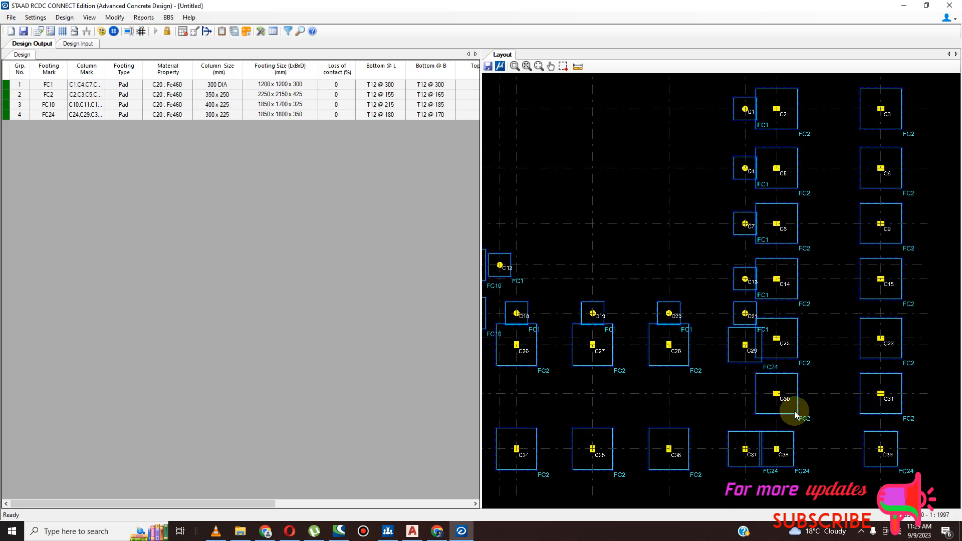
{"action": "scroll", "coordinate": [892, 369], "scroll_direction": "down", "scroll_amount": 1}
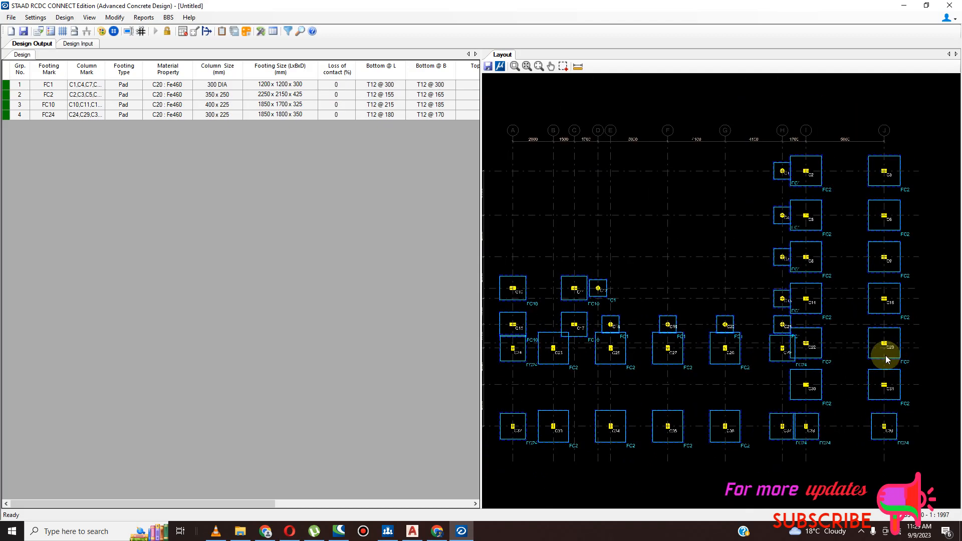
{"action": "scroll", "coordinate": [607, 334], "scroll_direction": "up", "scroll_amount": 2}
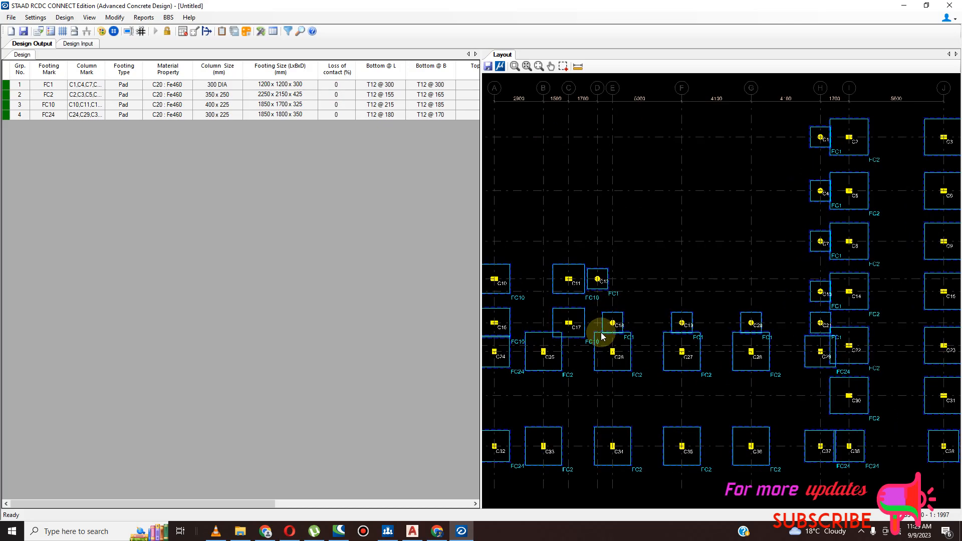
{"action": "scroll", "coordinate": [610, 282], "scroll_direction": "down", "scroll_amount": 3}
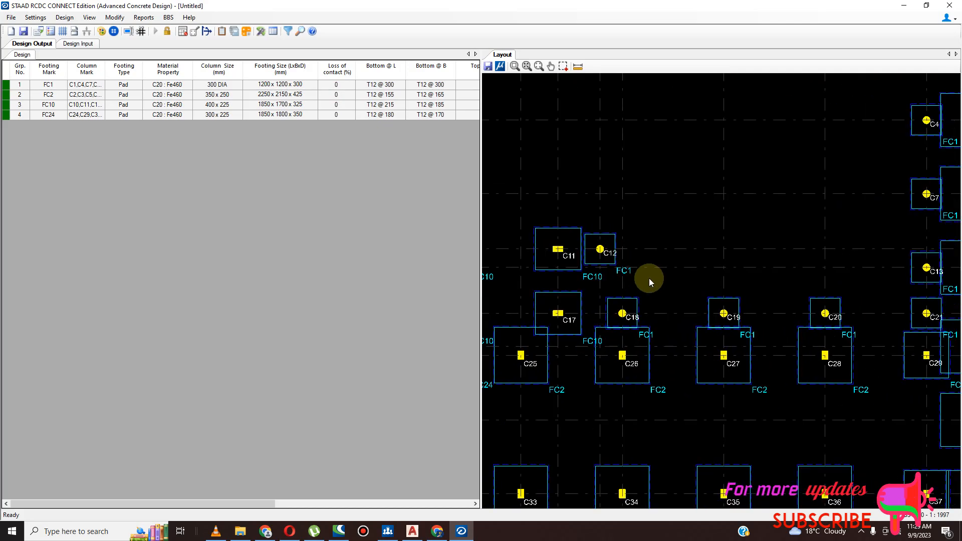
{"action": "scroll", "coordinate": [656, 281], "scroll_direction": "down", "scroll_amount": 3}
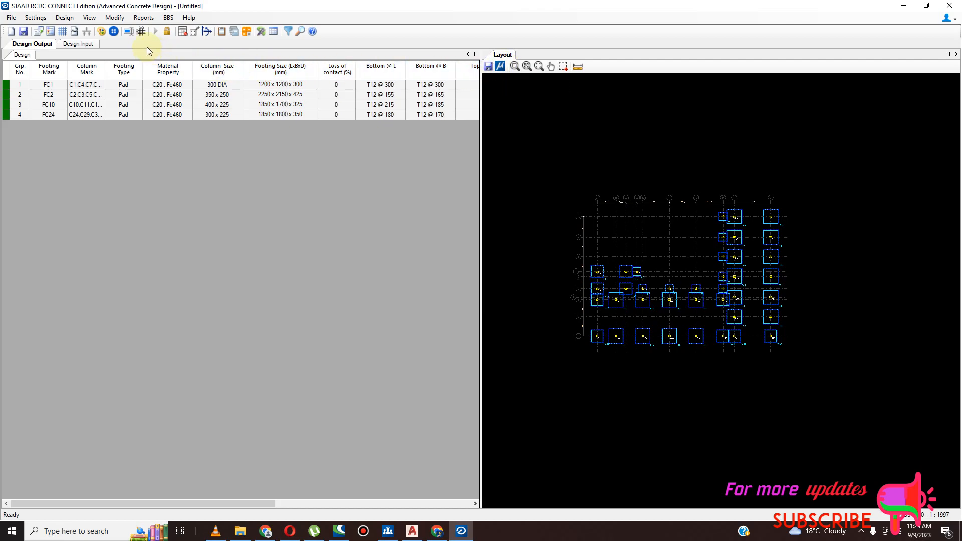
- Set up a detailed drawing of all footings with plan, section at L and section at B details included
{"action": "left_click", "coordinate": [146, 18]}
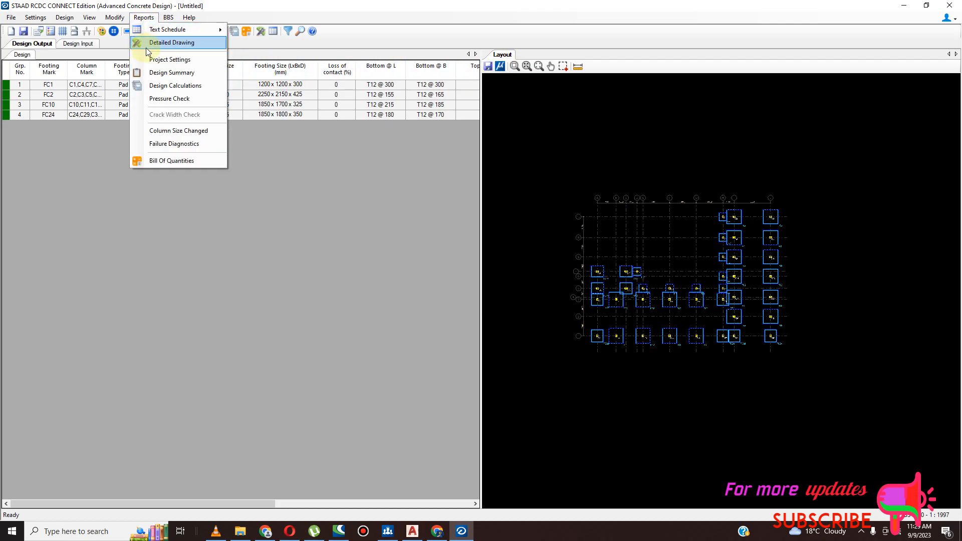
{"action": "left_click", "coordinate": [176, 43]}
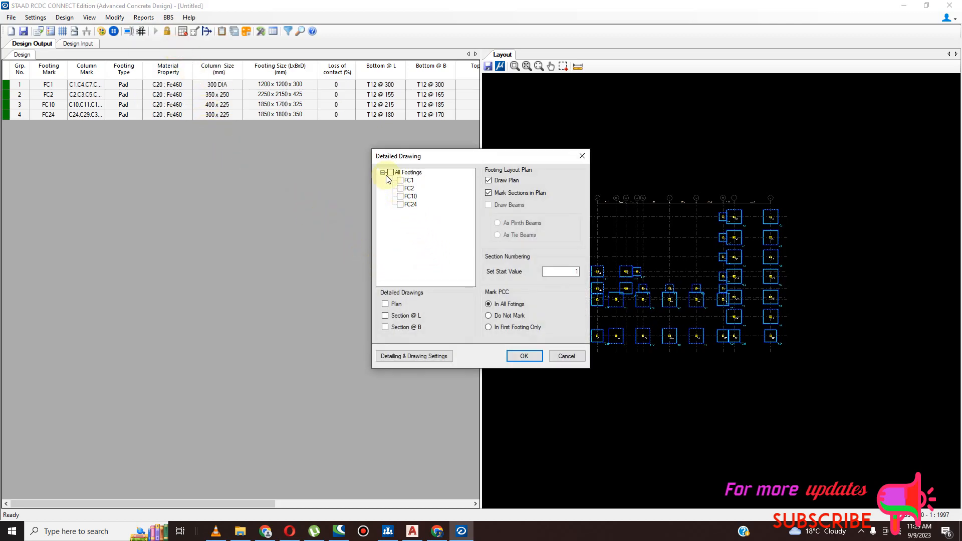
{"action": "left_click", "coordinate": [390, 173]}
{"action": "left_click", "coordinate": [385, 305]}
{"action": "left_click", "coordinate": [385, 316]}
{"action": "left_click", "coordinate": [389, 326]}
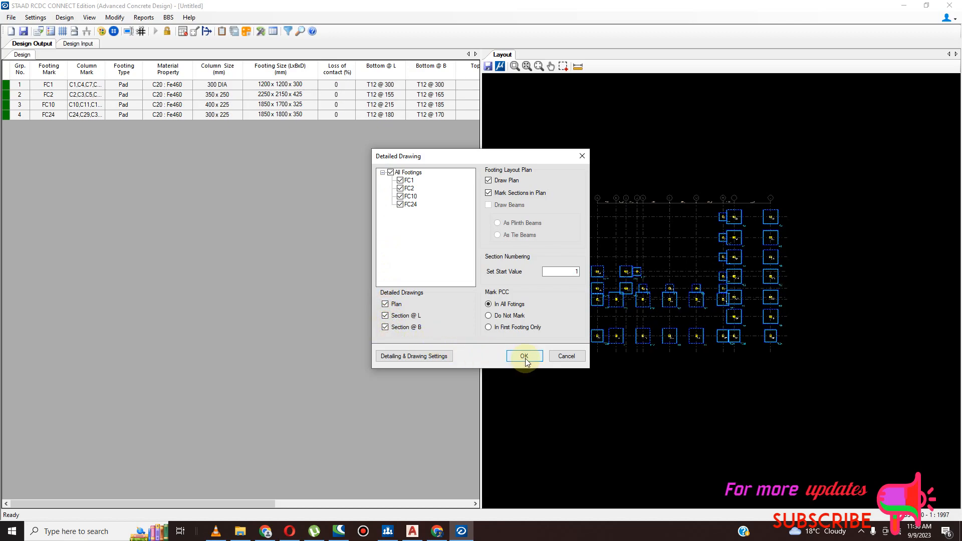
- In the drawing's rebar mark settings, set the main rebar prefix to Y and the spacing prefix to "-"
{"action": "left_click", "coordinate": [416, 356]}
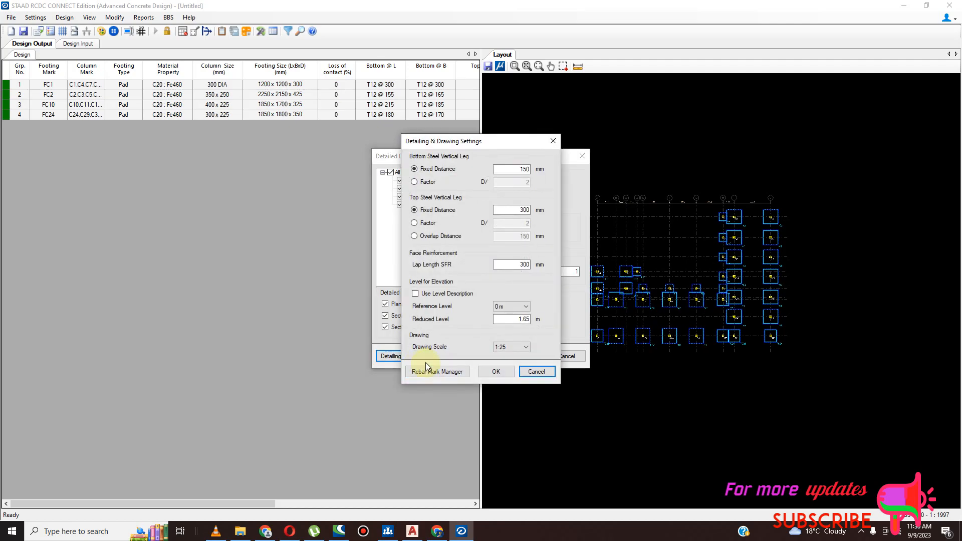
{"action": "left_click", "coordinate": [449, 373]}
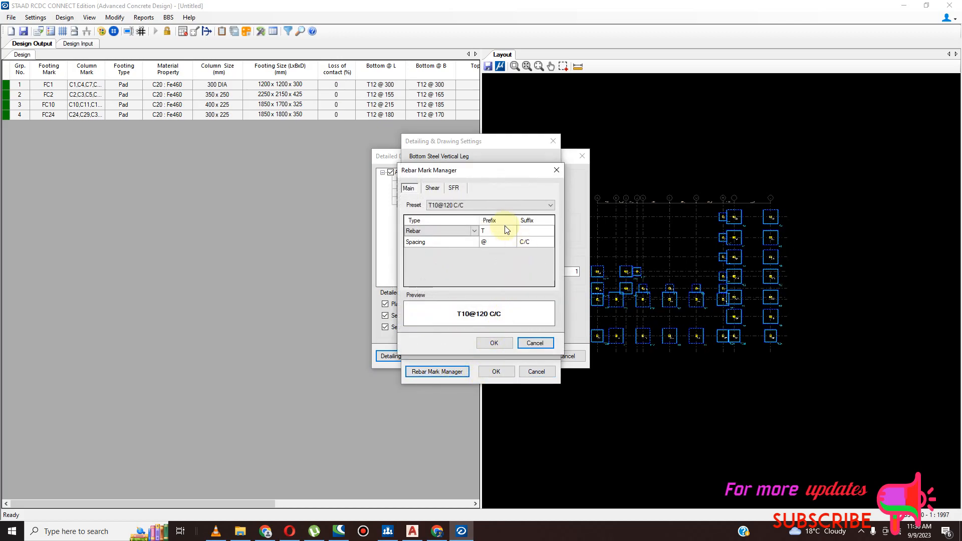
{"action": "left_click", "coordinate": [491, 231]}
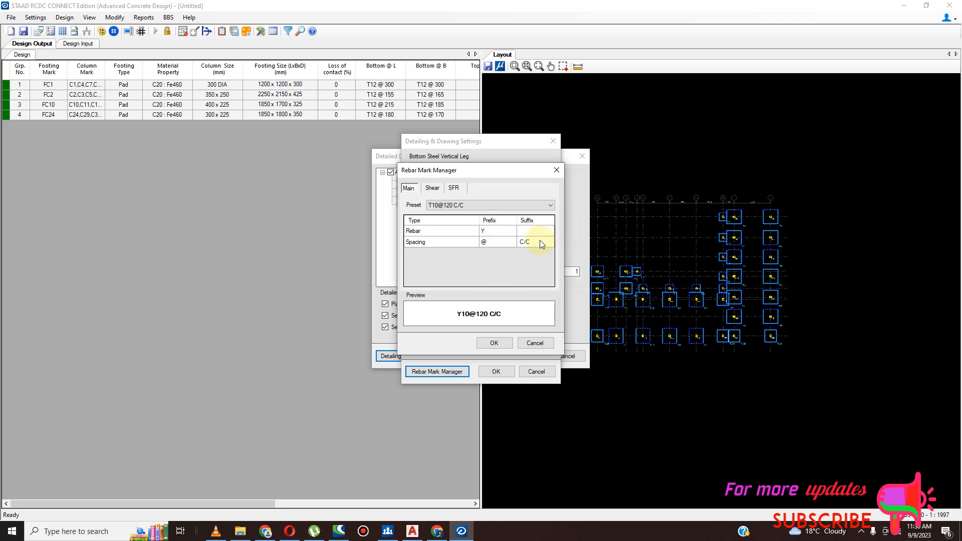
{"action": "left_click", "coordinate": [503, 243]}
{"action": "type", "text": "-"}
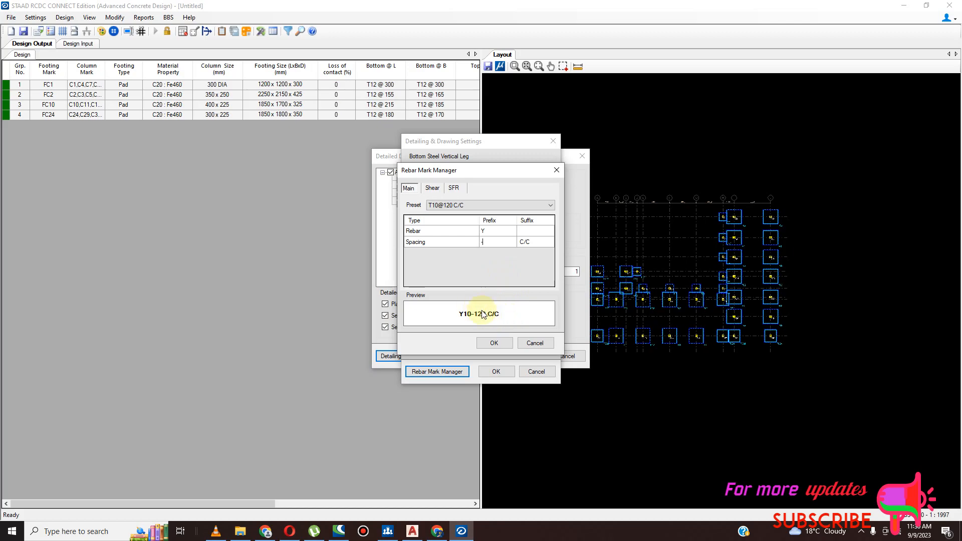
- Set the shear rebar mark prefix to Y and its spacing prefix to "-"
{"action": "left_click", "coordinate": [431, 189]}
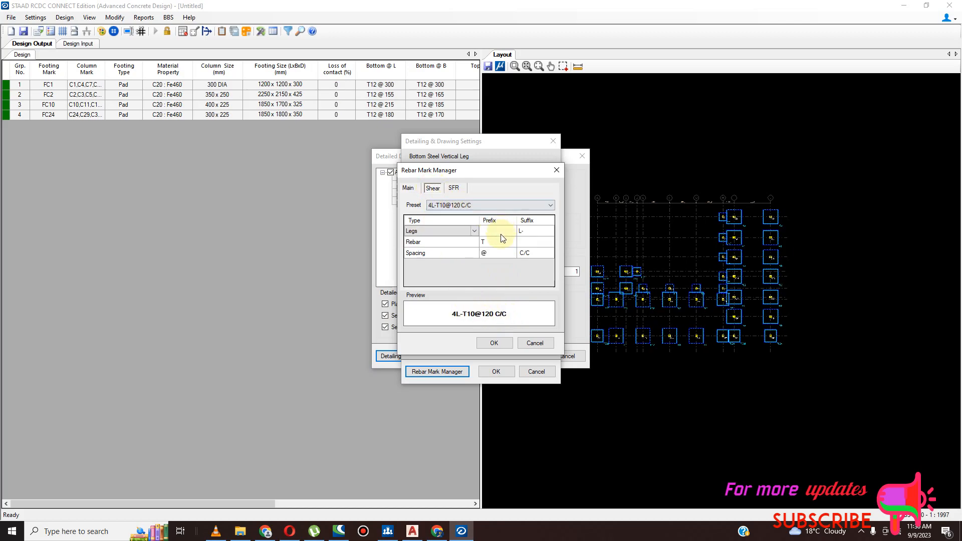
{"action": "left_click", "coordinate": [484, 242]}
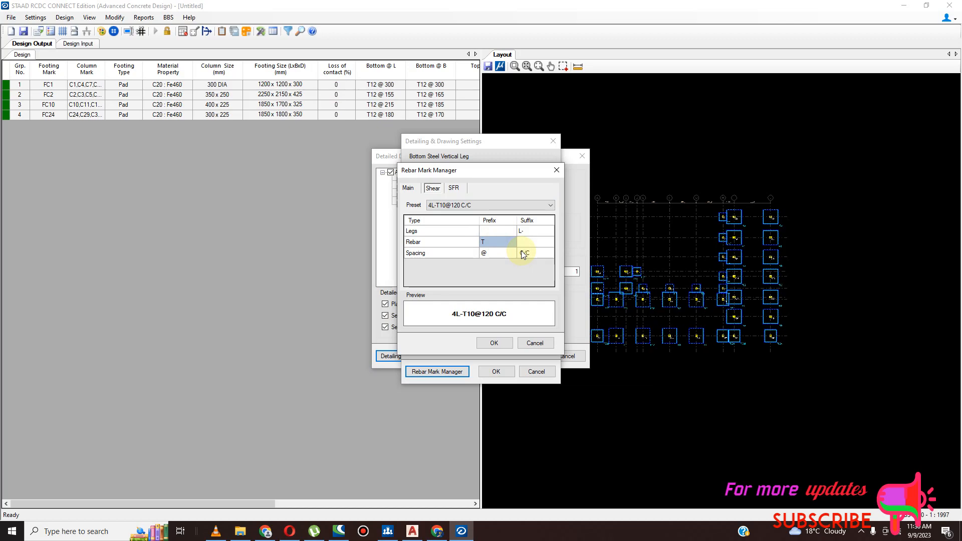
{"action": "type", "text": "Y"}
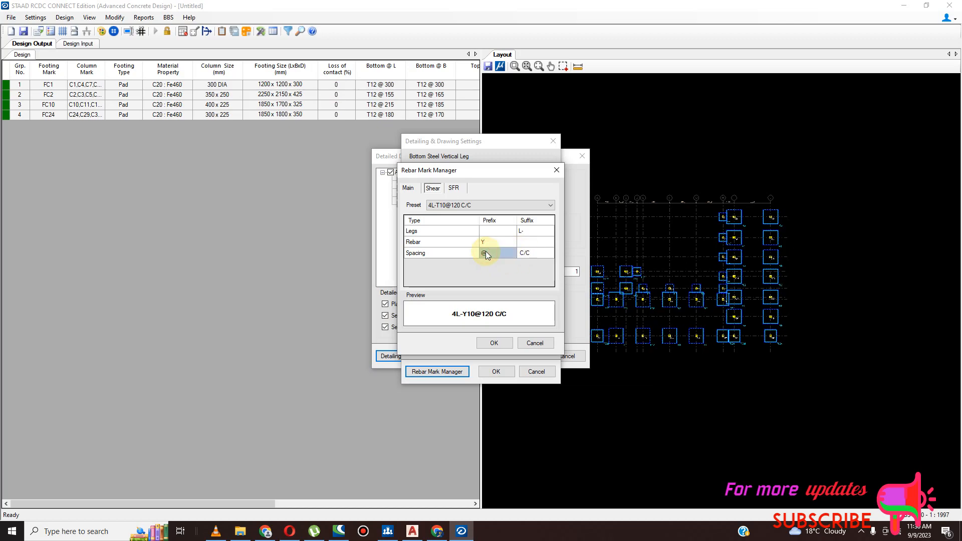
{"action": "type", "text": "-"}
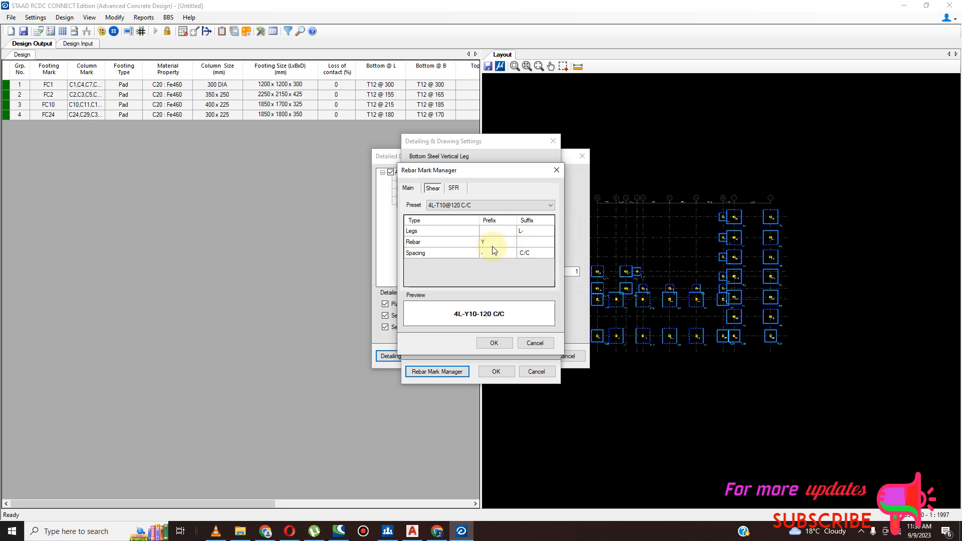
- Set the SFR rebar prefix to Y, then accept the drawing settings and generate the detailed drawing
{"action": "left_click", "coordinate": [453, 188]}
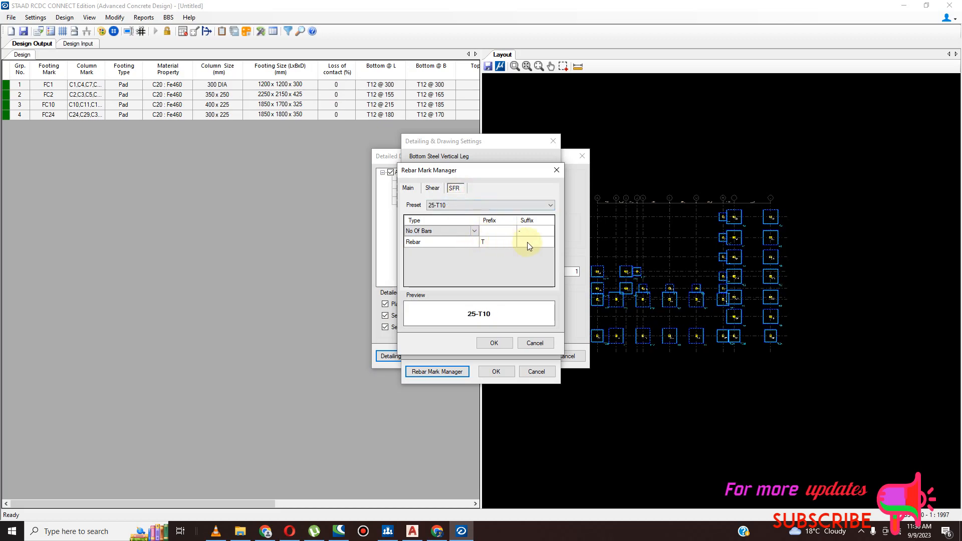
{"action": "left_click", "coordinate": [499, 241]}
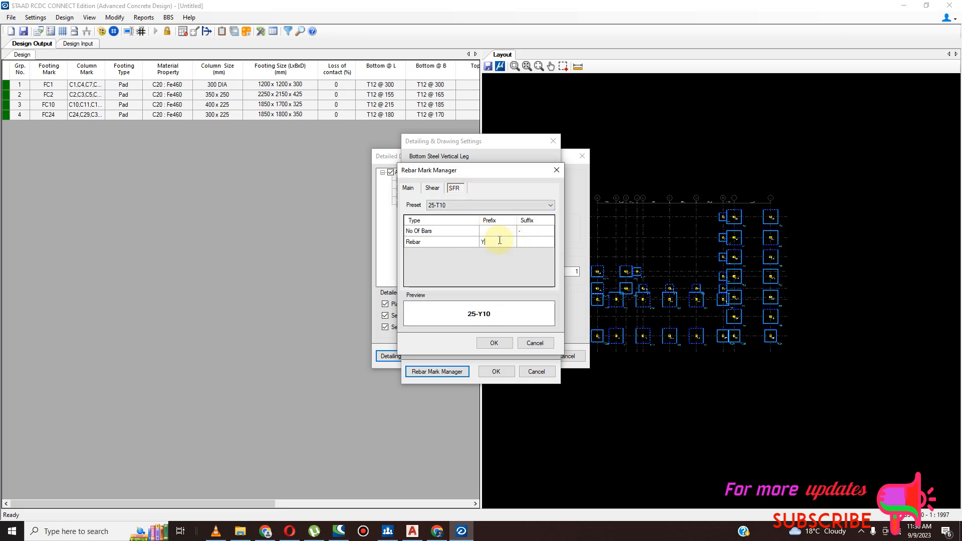
{"action": "left_click", "coordinate": [497, 345]}
{"action": "left_click", "coordinate": [496, 372]}
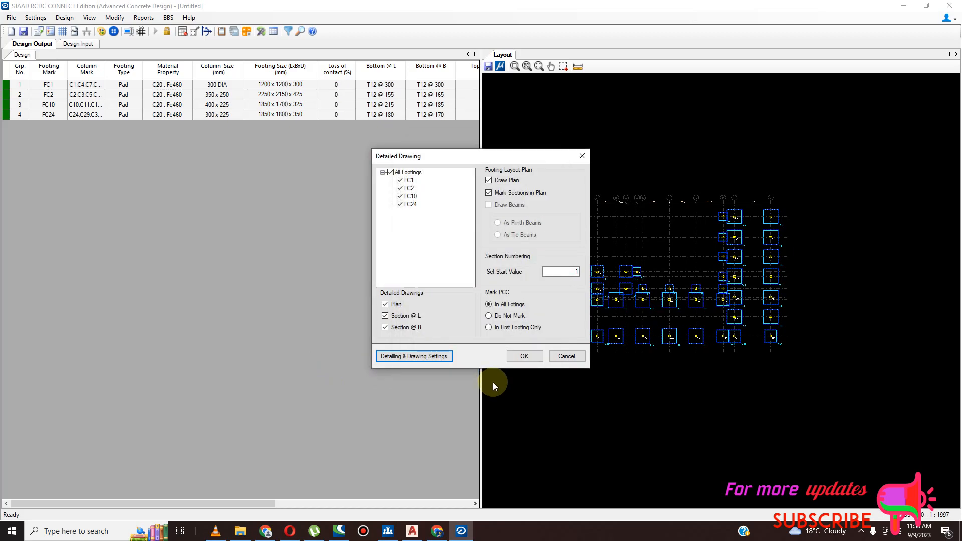
{"action": "left_click", "coordinate": [522, 357]}
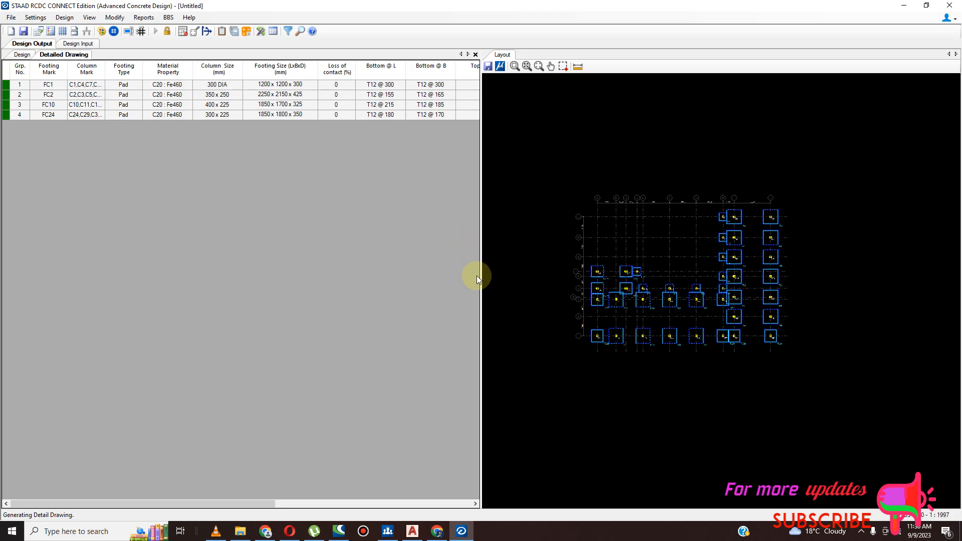
- Examine the generated footing layout plan and the arrangement of the footing detail sheets
{"action": "scroll", "coordinate": [348, 237], "scroll_direction": "down", "scroll_amount": 2}
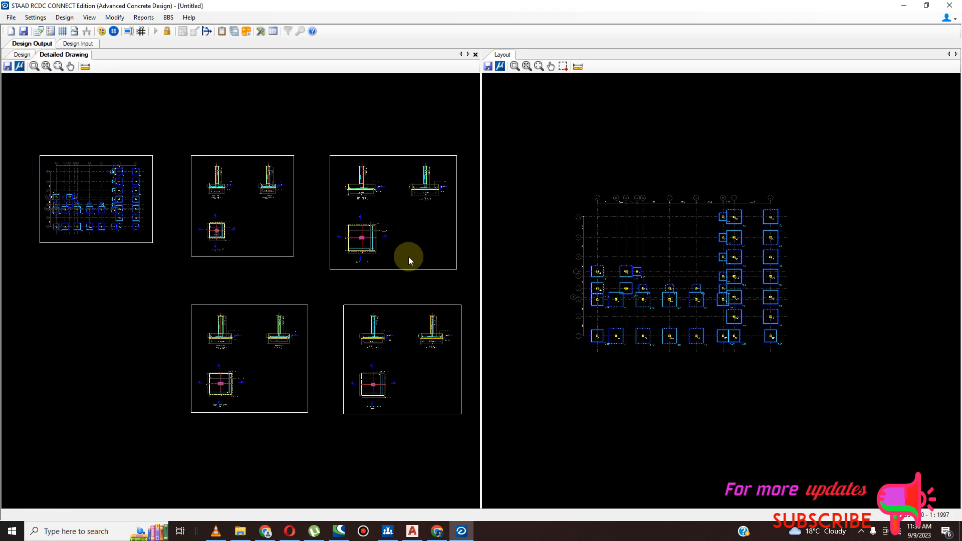
{"action": "scroll", "coordinate": [306, 360], "scroll_direction": "up", "scroll_amount": 3}
{"action": "scroll", "coordinate": [364, 315], "scroll_direction": "down", "scroll_amount": 3}
{"action": "scroll", "coordinate": [291, 237], "scroll_direction": "down", "scroll_amount": 1}
{"action": "scroll", "coordinate": [322, 215], "scroll_direction": "up", "scroll_amount": 5}
{"action": "scroll", "coordinate": [225, 207], "scroll_direction": "up", "scroll_amount": 8}
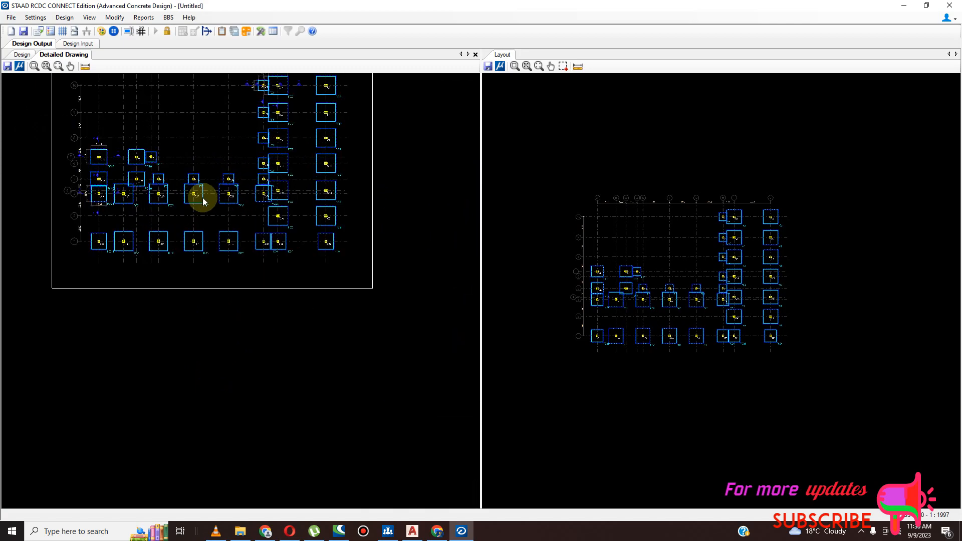
{"action": "scroll", "coordinate": [230, 305], "scroll_direction": "down", "scroll_amount": 8}
{"action": "scroll", "coordinate": [284, 382], "scroll_direction": "down", "scroll_amount": 4}
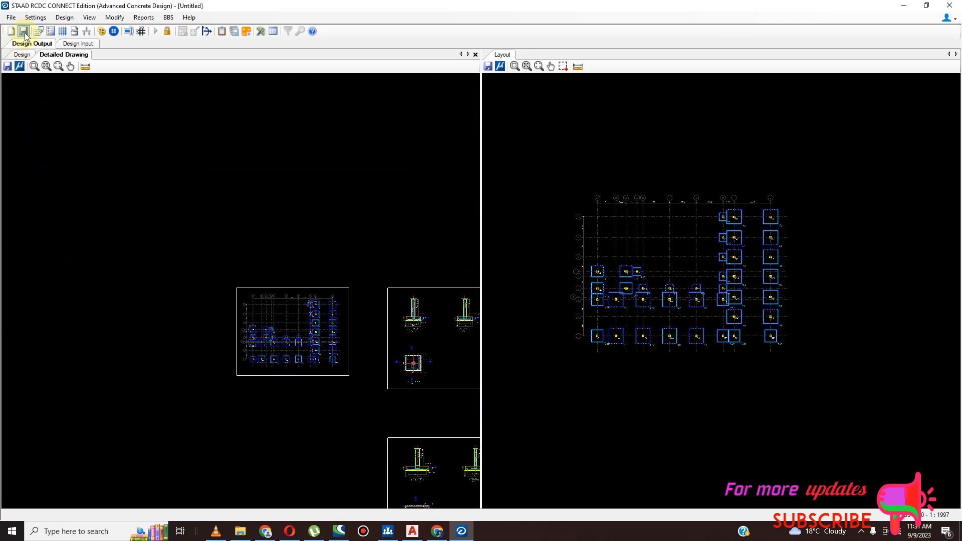
- Try to export the detailed drawing, dismiss the message and save the footing project
{"action": "left_click", "coordinate": [7, 67]}
{"action": "left_click", "coordinate": [550, 302]}
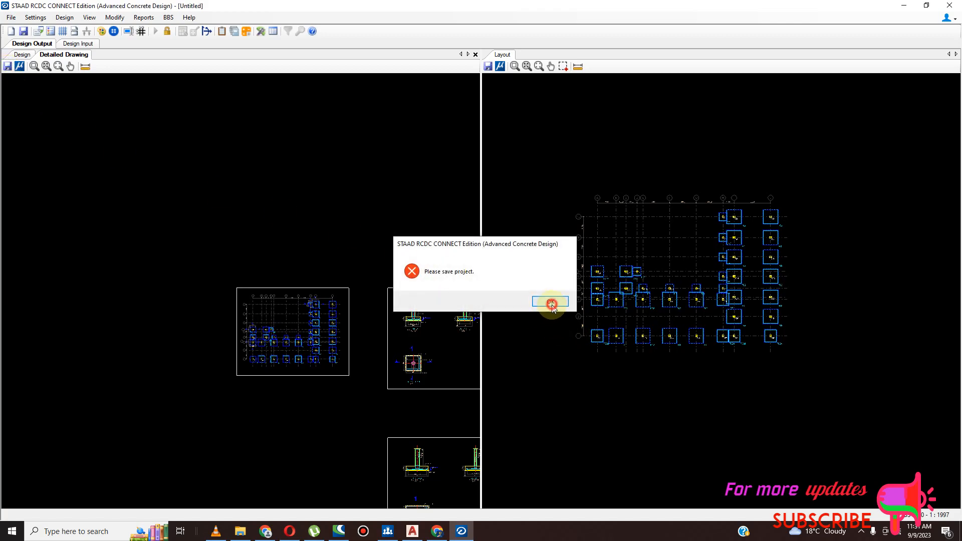
{"action": "left_click", "coordinate": [23, 31]}
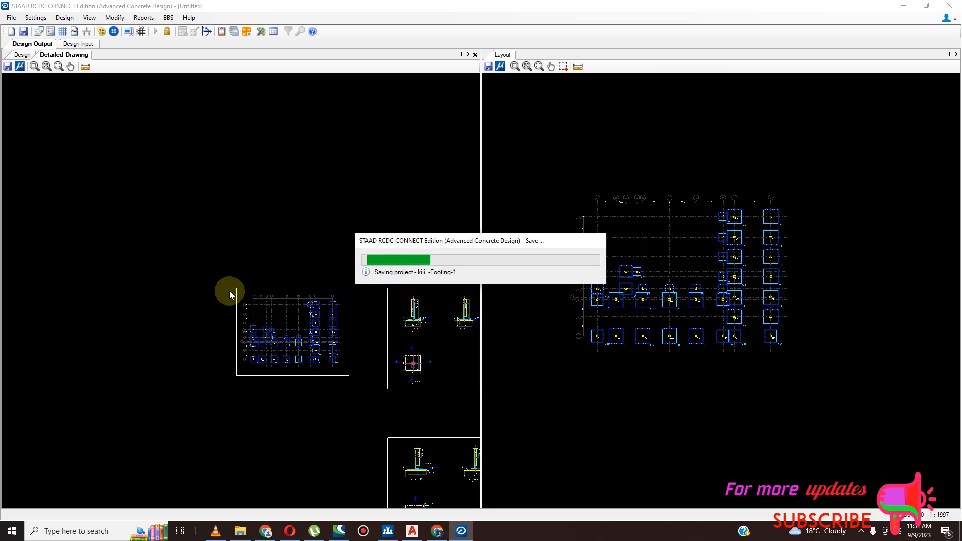
- Save the detailed drawing to the Desktop as a DXF file named ISOLATED RCDC
{"action": "scroll", "coordinate": [247, 316], "scroll_direction": "down", "scroll_amount": 2}
{"action": "scroll", "coordinate": [411, 364], "scroll_direction": "down", "scroll_amount": 1}
{"action": "scroll", "coordinate": [368, 378], "scroll_direction": "down", "scroll_amount": 1}
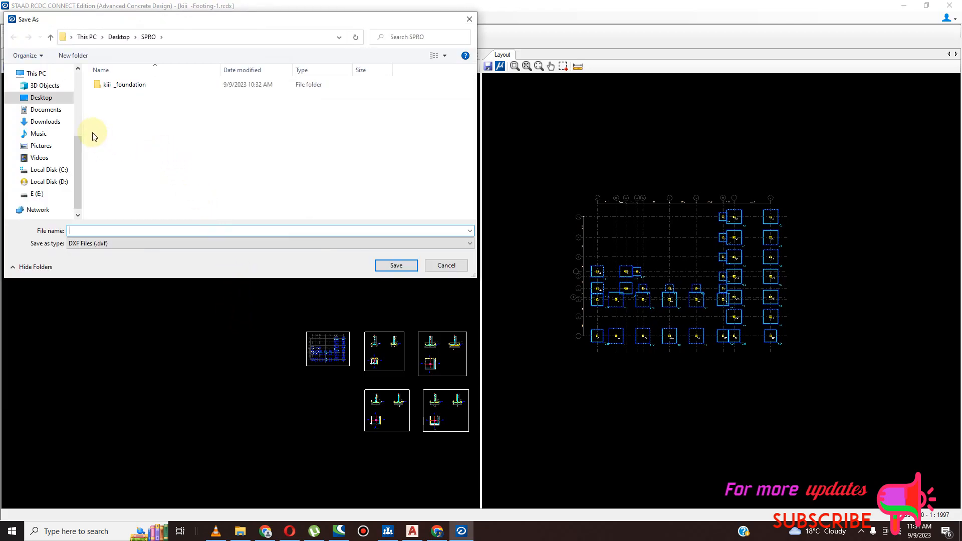
{"action": "left_click", "coordinate": [48, 101]}
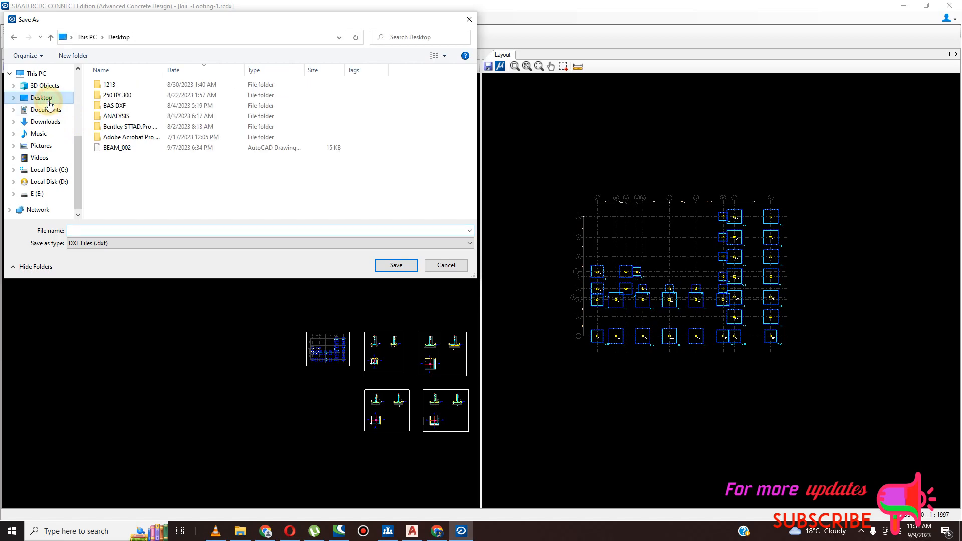
{"action": "left_click", "coordinate": [147, 231]}
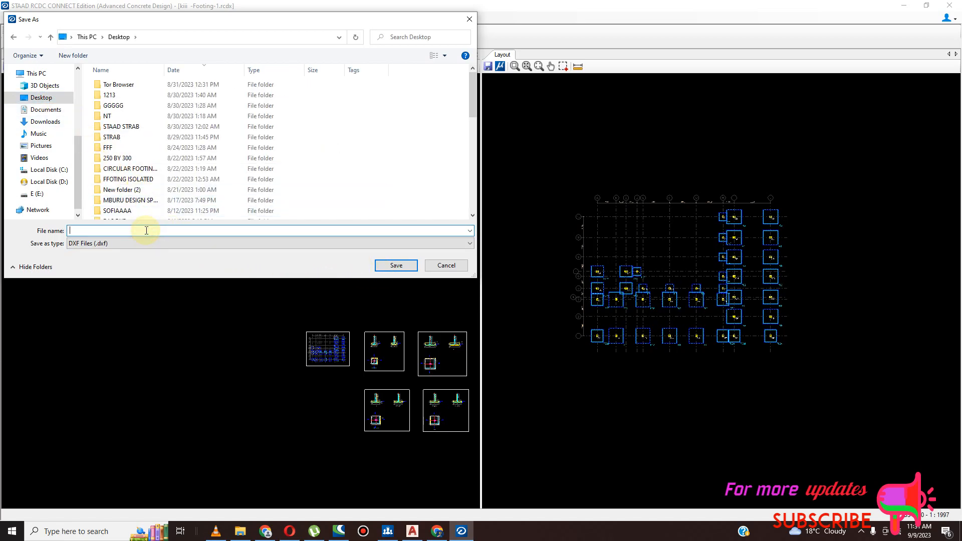
{"action": "type", "text": "ISOLATED RCDC"}
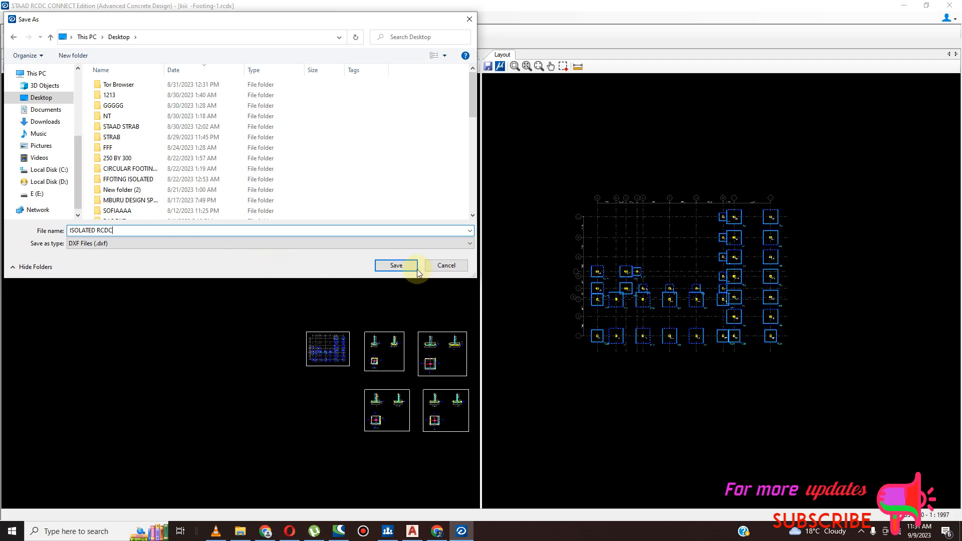
{"action": "left_click", "coordinate": [397, 266]}
- Inspect the footing detail sheets, checking the FC1 sections and plan for dimensions and reinforcement marks
{"action": "scroll", "coordinate": [451, 400], "scroll_direction": "up", "scroll_amount": 4}
{"action": "scroll", "coordinate": [410, 374], "scroll_direction": "up", "scroll_amount": 4}
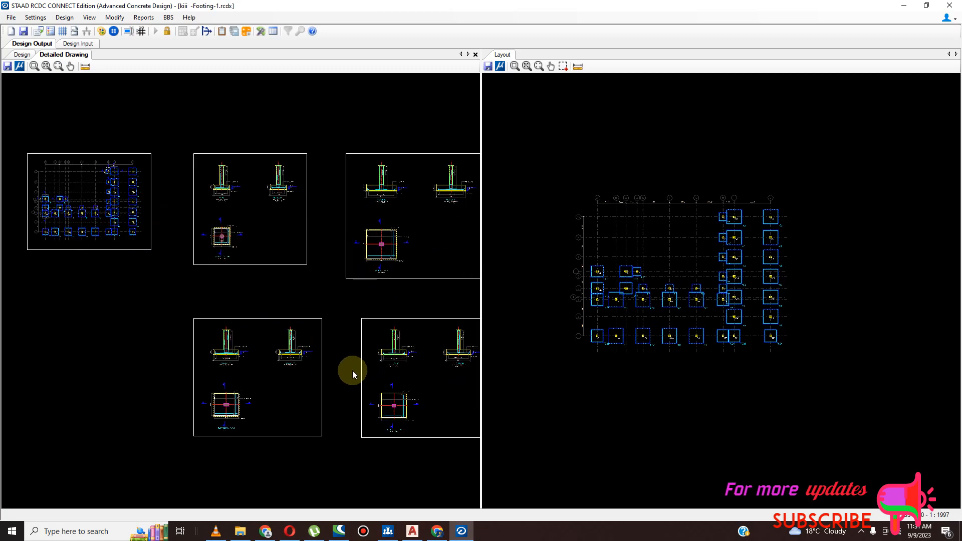
{"action": "scroll", "coordinate": [263, 280], "scroll_direction": "down", "scroll_amount": 2}
{"action": "scroll", "coordinate": [322, 386], "scroll_direction": "down", "scroll_amount": 2}
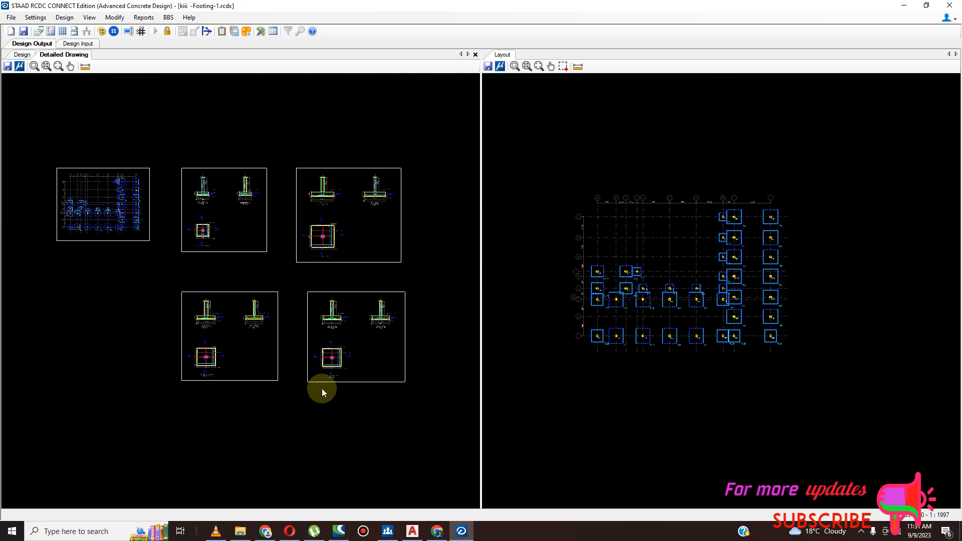
{"action": "scroll", "coordinate": [353, 303], "scroll_direction": "down", "scroll_amount": 2}
{"action": "scroll", "coordinate": [337, 242], "scroll_direction": "up", "scroll_amount": 1}
{"action": "scroll", "coordinate": [267, 211], "scroll_direction": "up", "scroll_amount": 5}
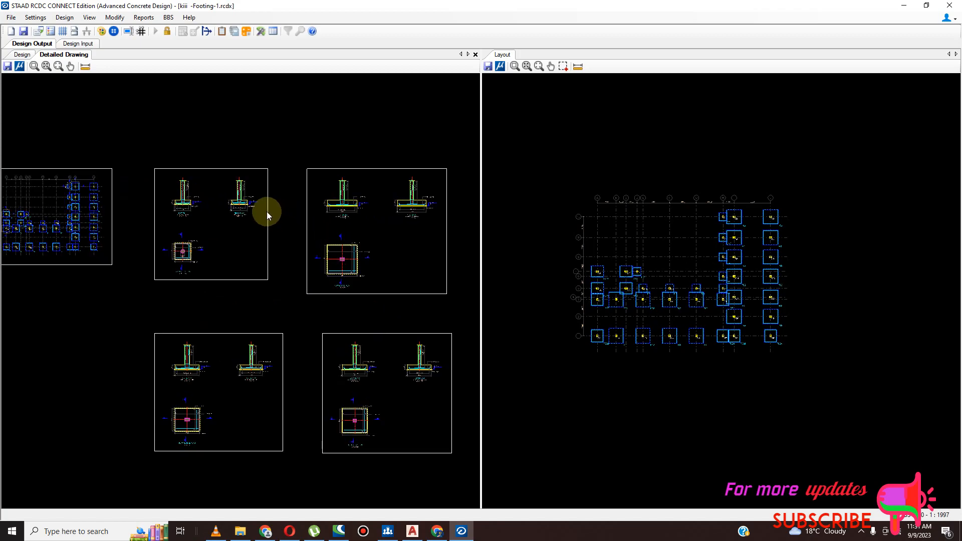
{"action": "scroll", "coordinate": [263, 188], "scroll_direction": "up", "scroll_amount": 4}
{"action": "scroll", "coordinate": [406, 286], "scroll_direction": "down", "scroll_amount": 6}
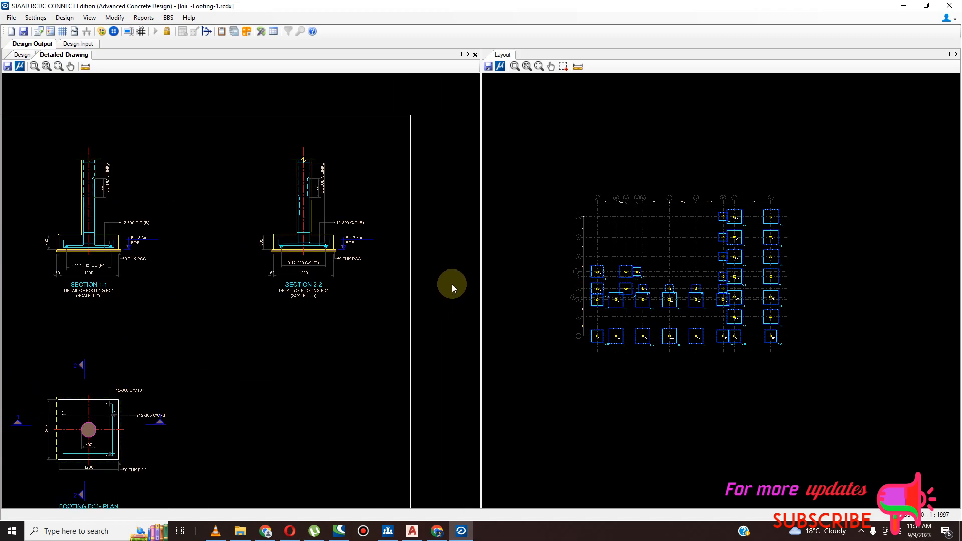
- Inspect the layout plan for footing marks and overlapping pads, and check the FC2 plan's dimensions and reinforcement
{"action": "scroll", "coordinate": [186, 312], "scroll_direction": "up", "scroll_amount": 8}
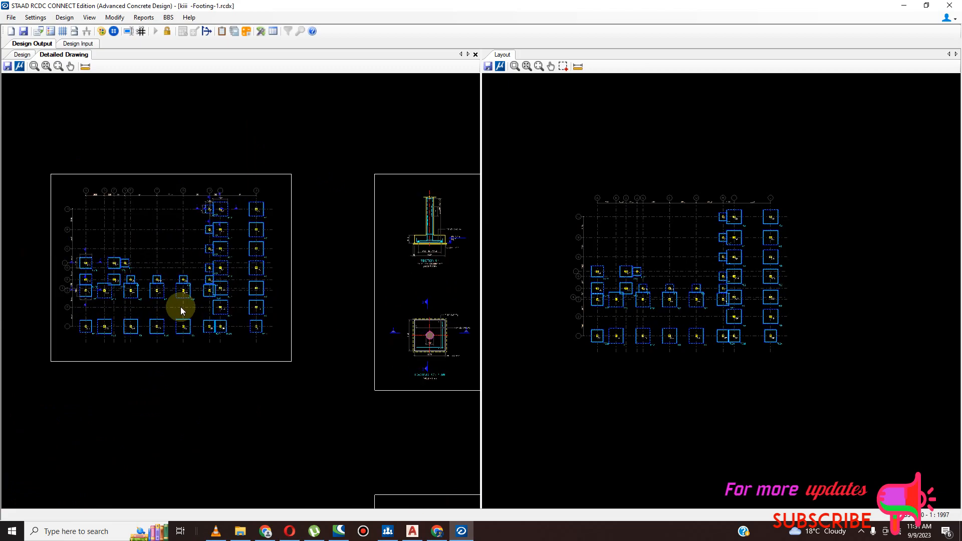
{"action": "scroll", "coordinate": [251, 268], "scroll_direction": "down", "scroll_amount": 7}
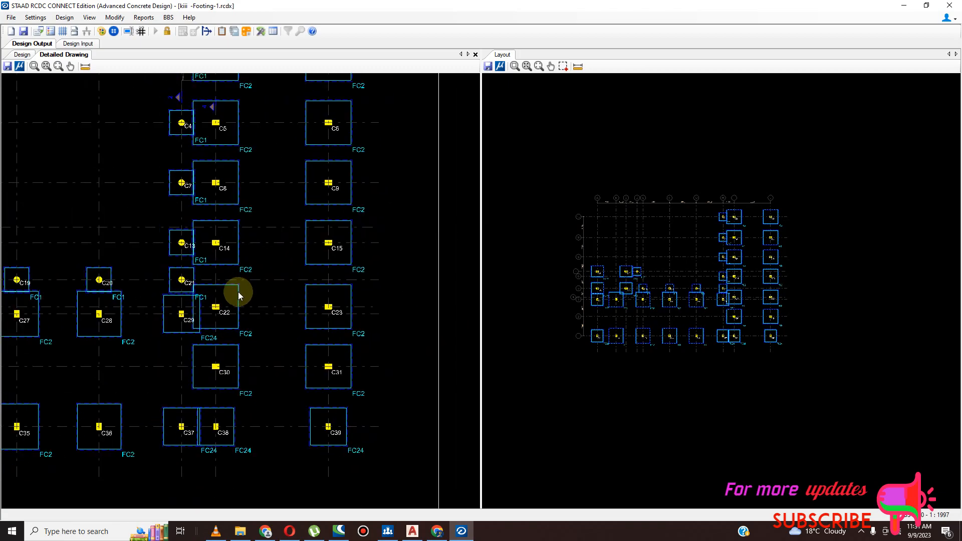
{"action": "scroll", "coordinate": [270, 336], "scroll_direction": "down", "scroll_amount": 2}
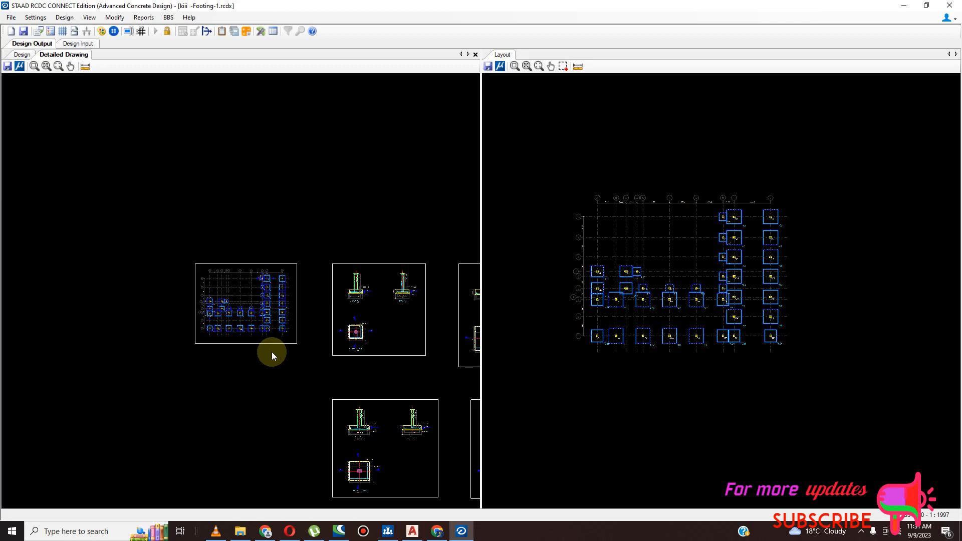
{"action": "scroll", "coordinate": [271, 352], "scroll_direction": "down", "scroll_amount": 5}
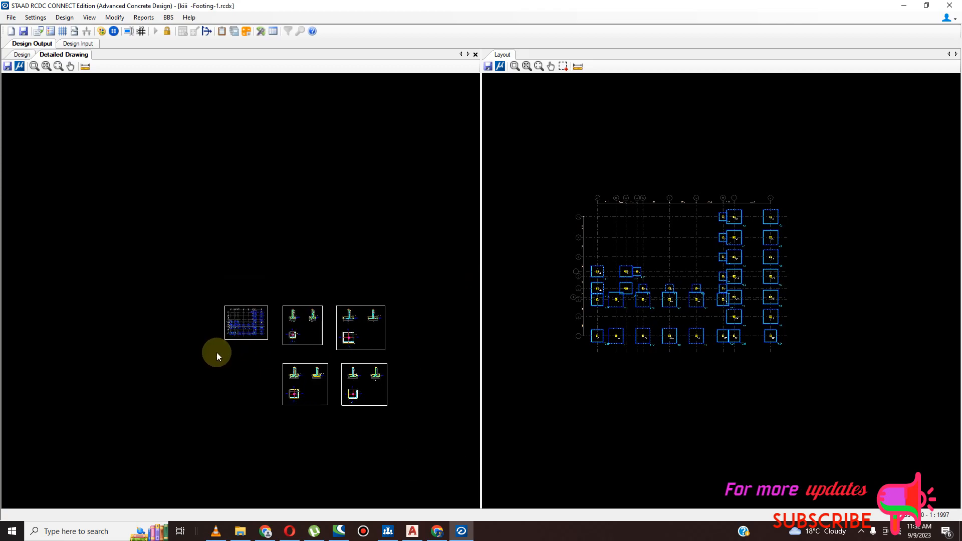
{"action": "scroll", "coordinate": [365, 388], "scroll_direction": "up", "scroll_amount": 5}
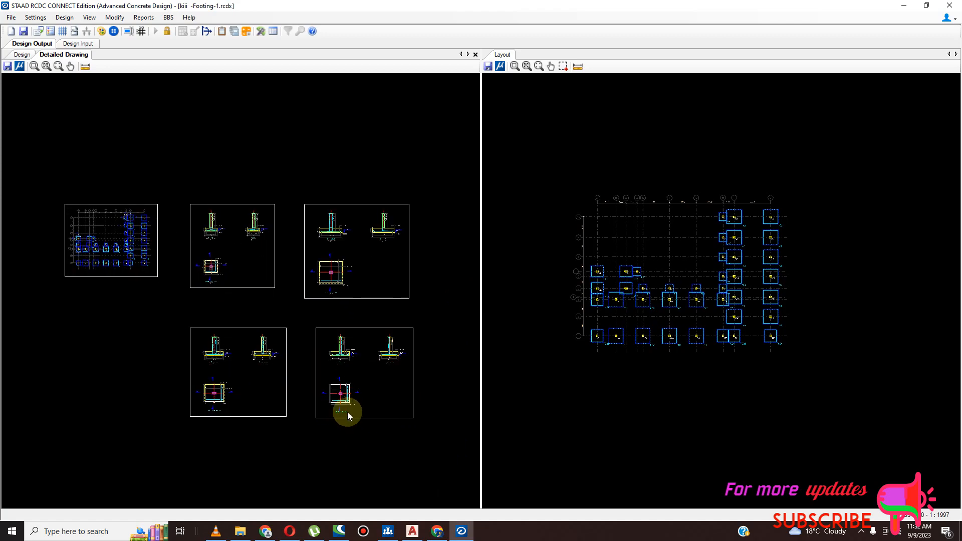
{"action": "scroll", "coordinate": [377, 392], "scroll_direction": "up", "scroll_amount": 5}
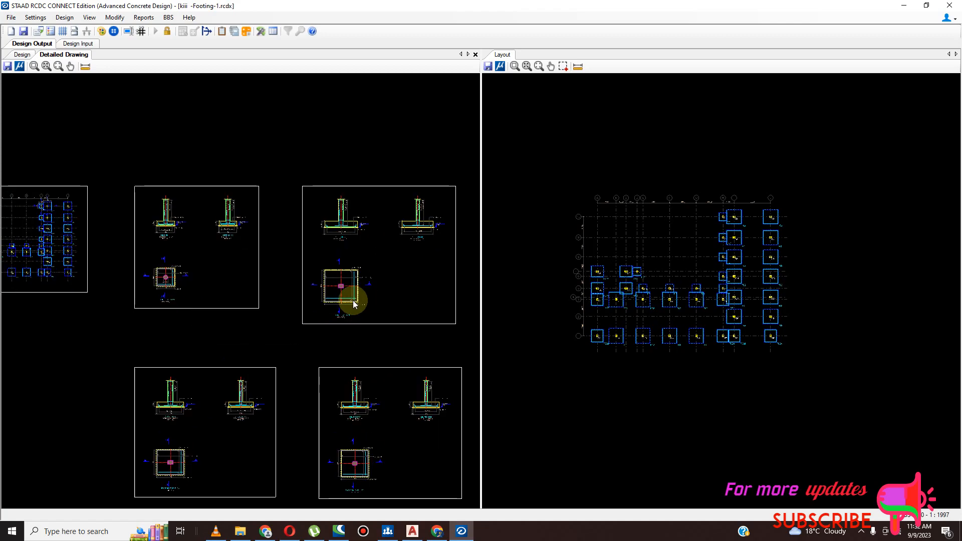
{"action": "scroll", "coordinate": [344, 292], "scroll_direction": "up", "scroll_amount": 5}
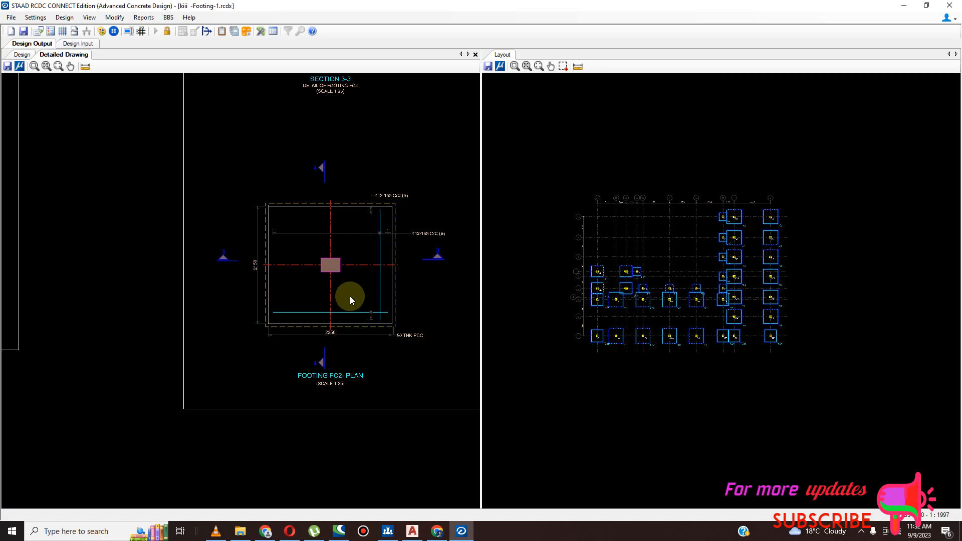
{"action": "scroll", "coordinate": [350, 296], "scroll_direction": "down", "scroll_amount": 6}
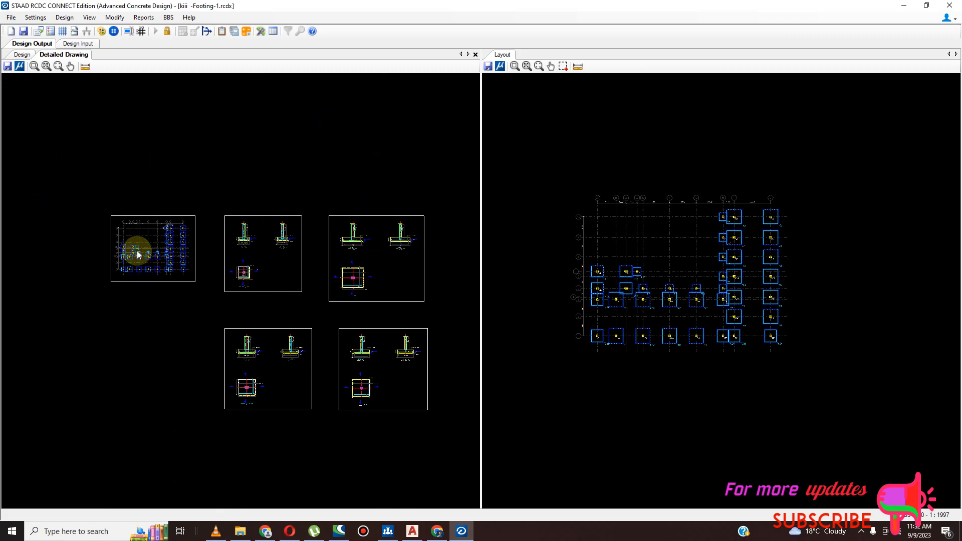
- Minimise the open windows and open the ISOLATED RCDC DXF file from the desktop in AutoCAD
{"action": "scroll", "coordinate": [185, 242], "scroll_direction": "up", "scroll_amount": 8}
{"action": "scroll", "coordinate": [162, 251], "scroll_direction": "down", "scroll_amount": 5}
{"action": "scroll", "coordinate": [234, 263], "scroll_direction": "down", "scroll_amount": 5}
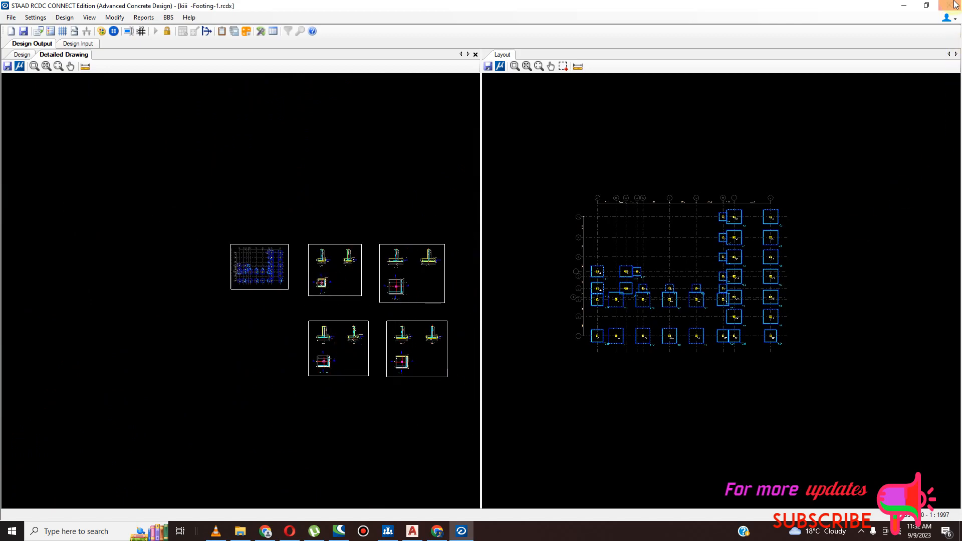
{"action": "left_click", "coordinate": [902, 6]}
{"action": "left_click", "coordinate": [902, 6]}
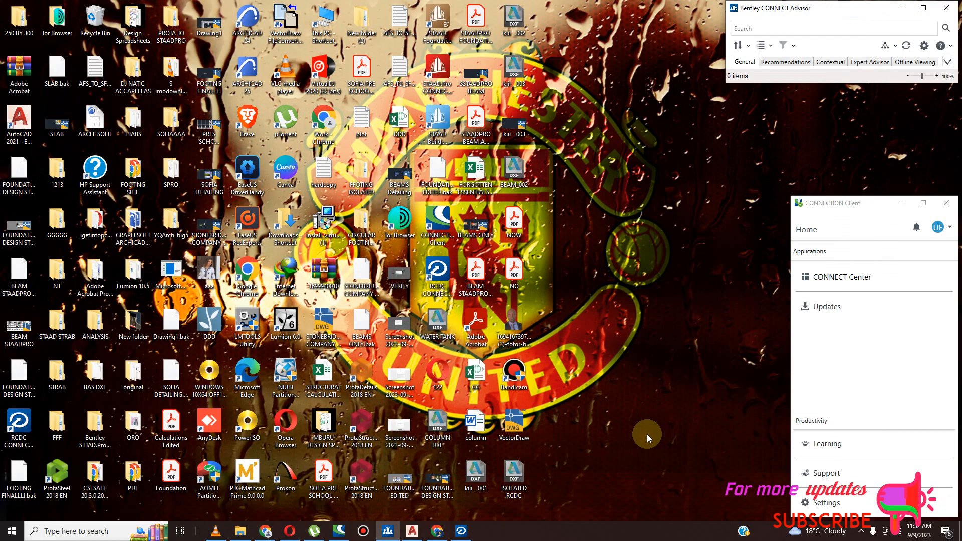
{"action": "double_click", "coordinate": [517, 473]}
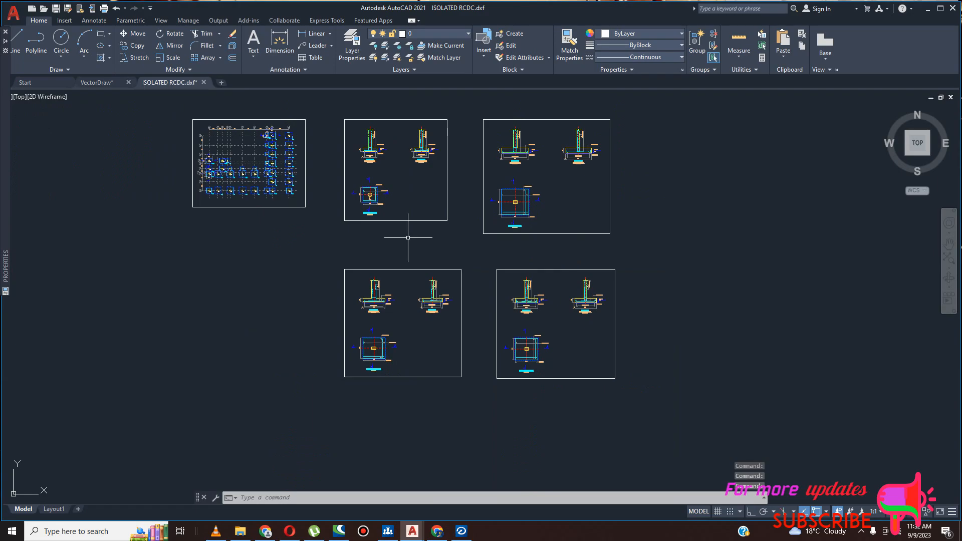
{"action": "scroll", "coordinate": [245, 159], "scroll_direction": "up", "scroll_amount": 5}
{"action": "scroll", "coordinate": [436, 368], "scroll_direction": "down", "scroll_amount": 8}
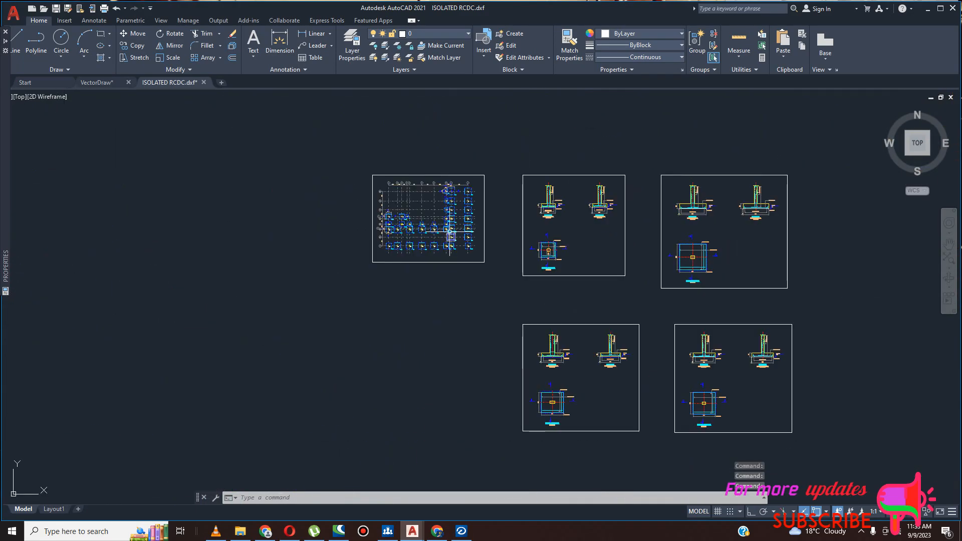
- Switch to the VectorDraw drawing and examine its footing layout, pad outlines and schedule table
{"action": "left_click", "coordinate": [359, 492]}
{"action": "key", "text": "ctrl+Tab"}
{"action": "scroll", "coordinate": [316, 341], "scroll_direction": "down", "scroll_amount": 5}
{"action": "scroll", "coordinate": [310, 340], "scroll_direction": "up", "scroll_amount": 8}
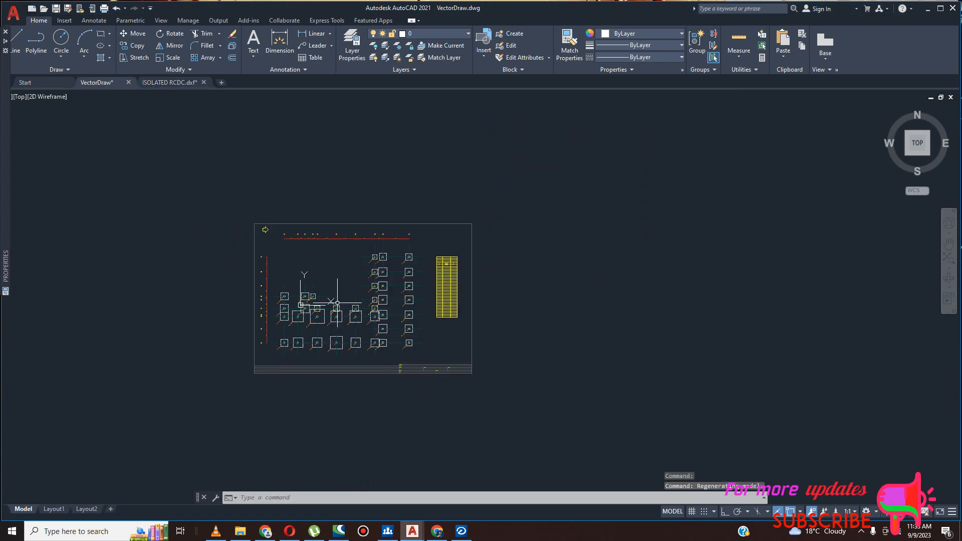
{"action": "scroll", "coordinate": [311, 340], "scroll_direction": "down", "scroll_amount": 6}
{"action": "scroll", "coordinate": [387, 321], "scroll_direction": "up", "scroll_amount": 8}
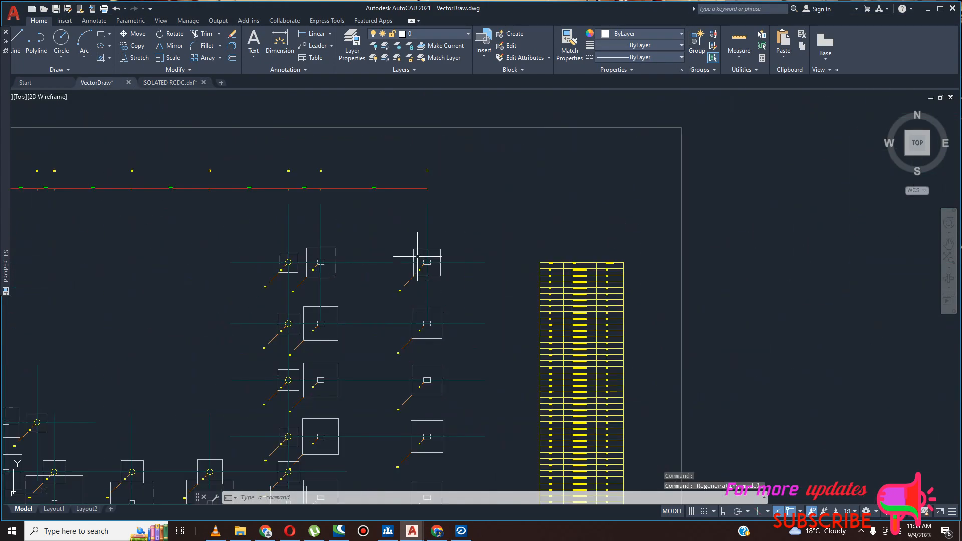
{"action": "scroll", "coordinate": [381, 229], "scroll_direction": "down", "scroll_amount": 6}
{"action": "scroll", "coordinate": [368, 281], "scroll_direction": "up", "scroll_amount": 9}
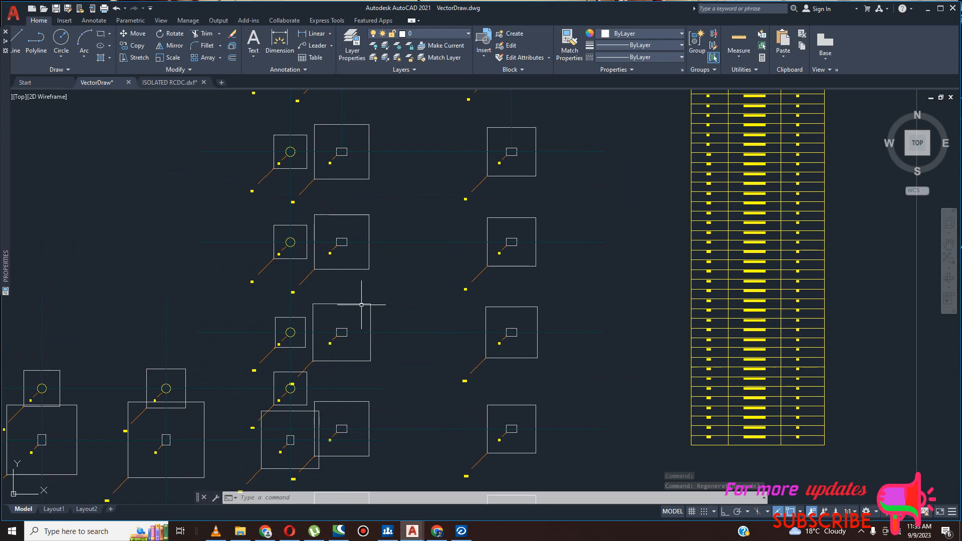
{"action": "scroll", "coordinate": [381, 260], "scroll_direction": "down", "scroll_amount": 6}
{"action": "scroll", "coordinate": [423, 259], "scroll_direction": "up", "scroll_amount": 7}
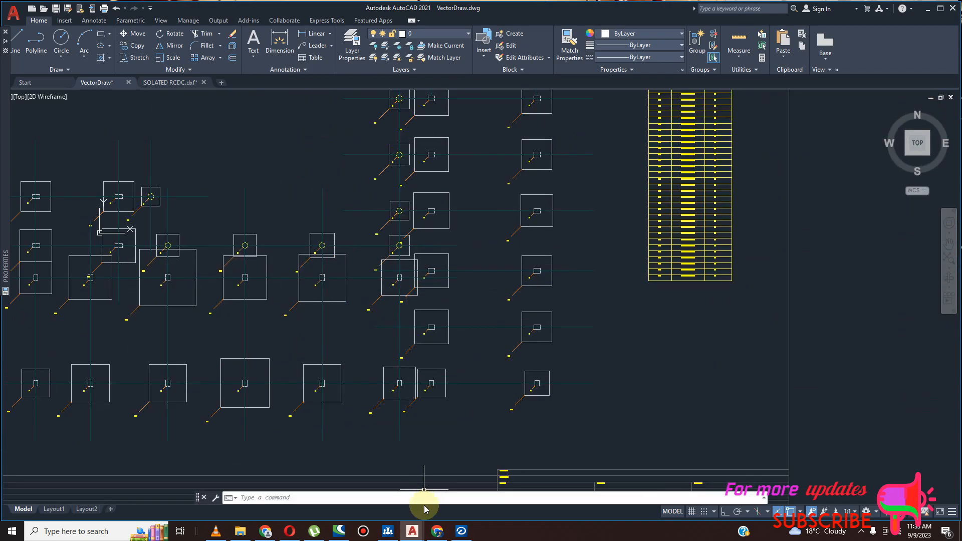
- Return to the ISOLATED RCDC drawing and examine the footing layout plan for grid lines, footing marks and overlapping pads
{"action": "mouse_move", "coordinate": [412, 532]}
{"action": "left_click", "coordinate": [453, 493]}
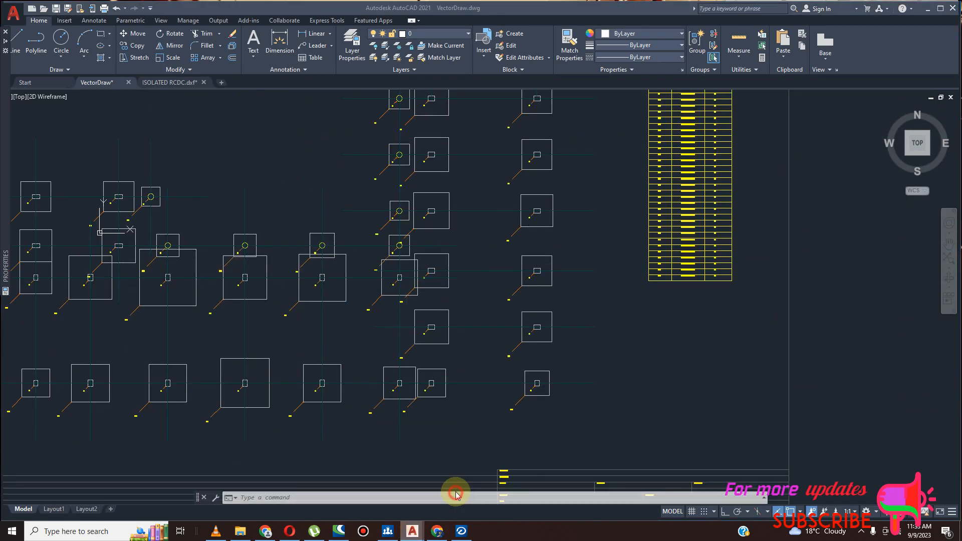
{"action": "scroll", "coordinate": [446, 254], "scroll_direction": "up", "scroll_amount": 6}
{"action": "scroll", "coordinate": [429, 326], "scroll_direction": "down", "scroll_amount": 3}
{"action": "scroll", "coordinate": [436, 286], "scroll_direction": "up", "scroll_amount": 8}
{"action": "scroll", "coordinate": [445, 276], "scroll_direction": "down", "scroll_amount": 5}
{"action": "scroll", "coordinate": [273, 225], "scroll_direction": "up", "scroll_amount": 5}
{"action": "scroll", "coordinate": [323, 311], "scroll_direction": "down", "scroll_amount": 4}
{"action": "scroll", "coordinate": [498, 189], "scroll_direction": "up", "scroll_amount": 3}
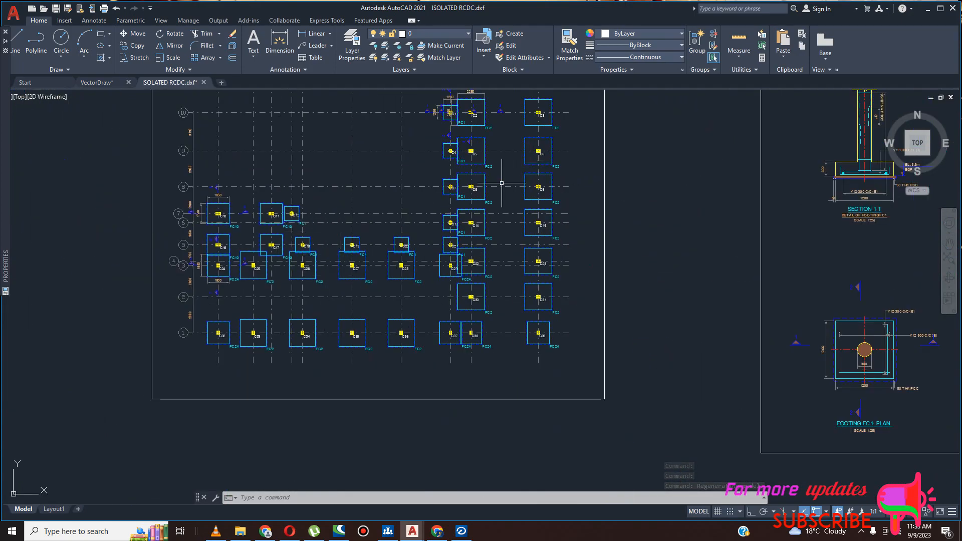
{"action": "scroll", "coordinate": [450, 270], "scroll_direction": "down", "scroll_amount": 4}
{"action": "scroll", "coordinate": [450, 282], "scroll_direction": "up", "scroll_amount": 5}
{"action": "scroll", "coordinate": [450, 282], "scroll_direction": "down", "scroll_amount": 4}
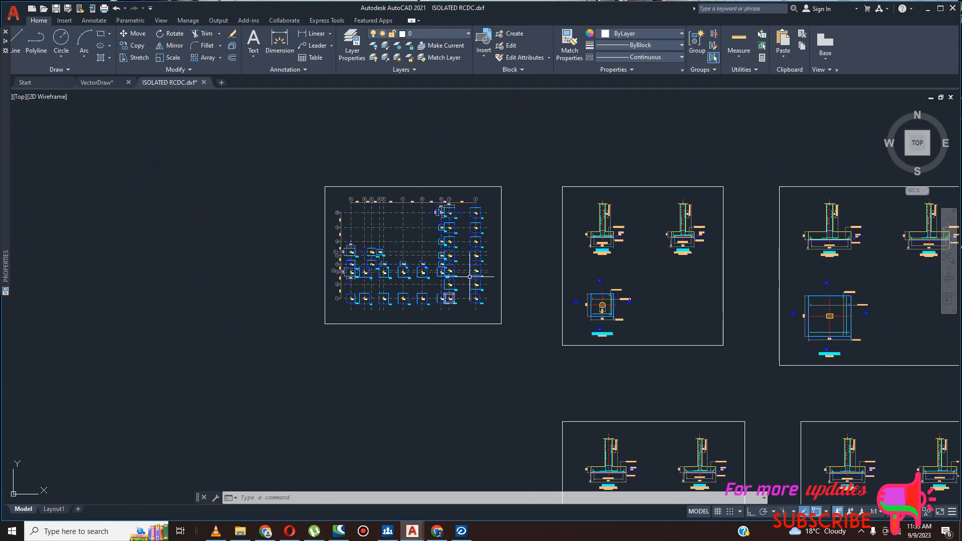
{"action": "scroll", "coordinate": [557, 258], "scroll_direction": "down", "scroll_amount": 4}
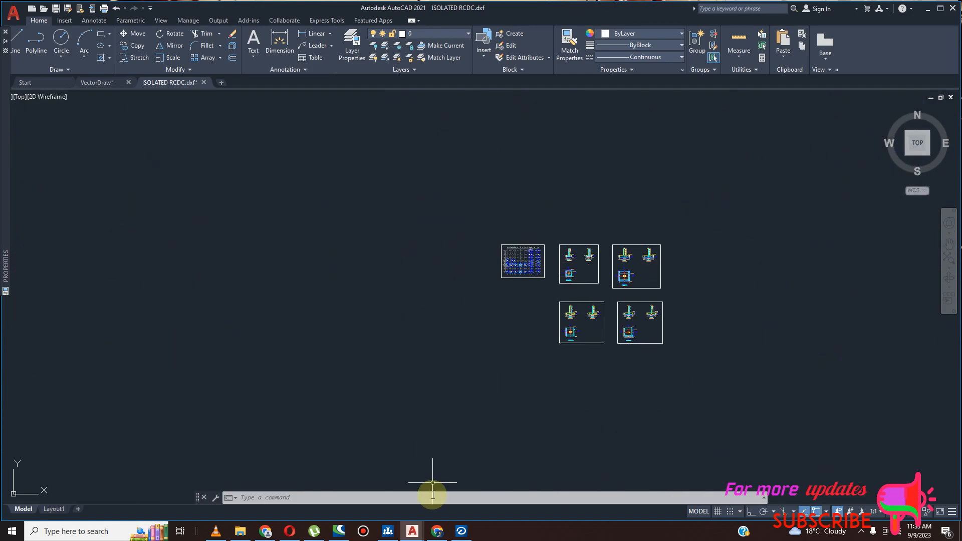
- Examine the FC2 footing plan in the DXF drawing for pad dimensions, bottom reinforcement and blinding note
{"action": "left_click", "coordinate": [412, 531]}
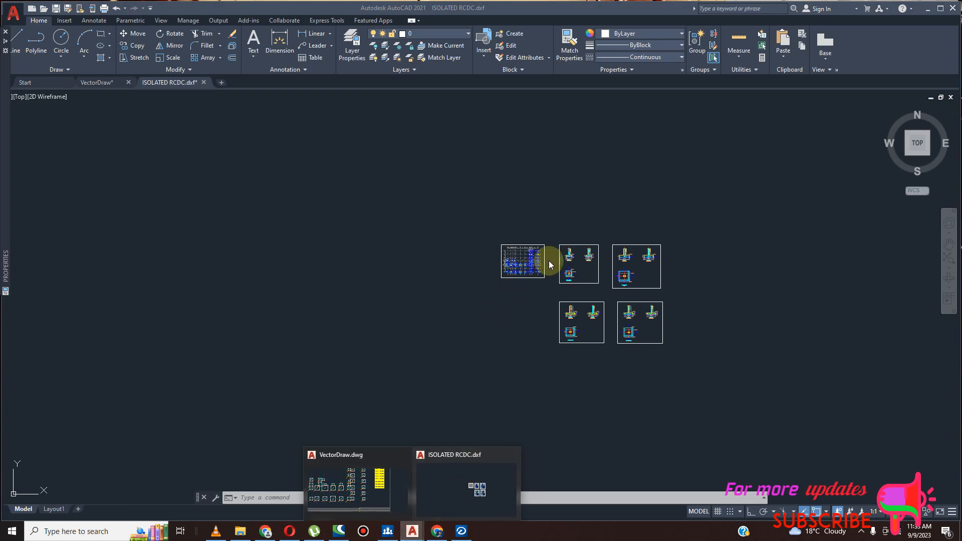
{"action": "scroll", "coordinate": [649, 284], "scroll_direction": "up", "scroll_amount": 3}
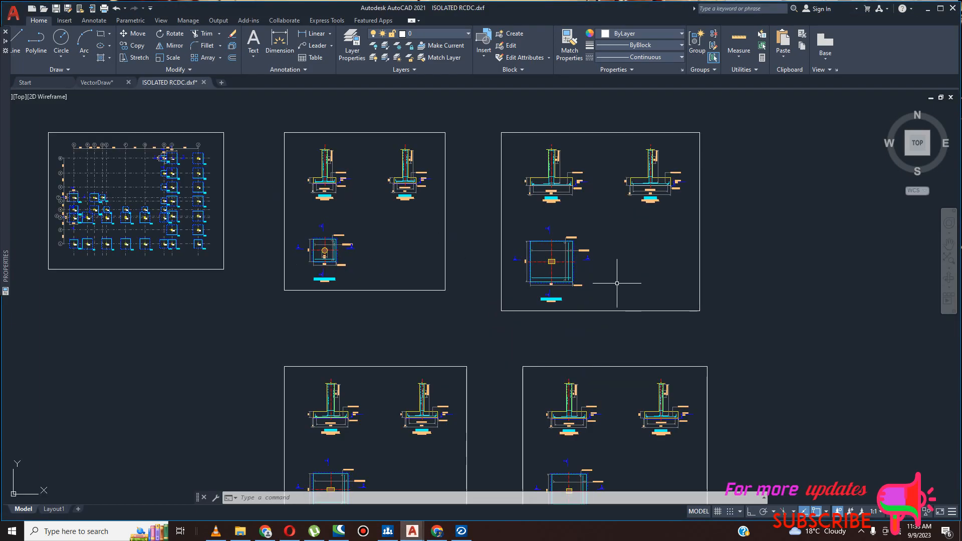
{"action": "scroll", "coordinate": [619, 273], "scroll_direction": "up", "scroll_amount": 5}
{"action": "scroll", "coordinate": [236, 322], "scroll_direction": "up", "scroll_amount": 2}
{"action": "scroll", "coordinate": [353, 353], "scroll_direction": "down", "scroll_amount": 4}
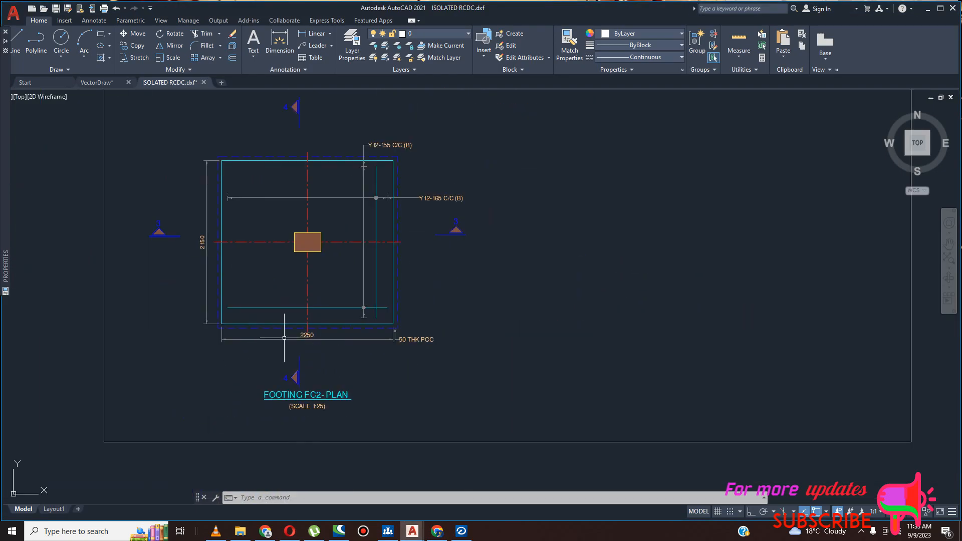
{"action": "scroll", "coordinate": [403, 272], "scroll_direction": "up", "scroll_amount": 2}
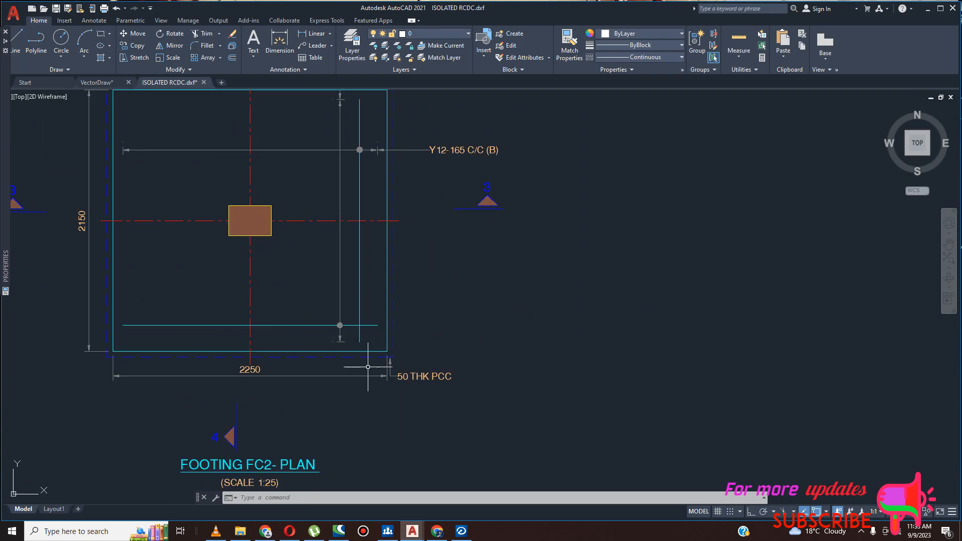
{"action": "scroll", "coordinate": [245, 378], "scroll_direction": "up", "scroll_amount": 3}
{"action": "scroll", "coordinate": [244, 378], "scroll_direction": "down", "scroll_amount": 4}
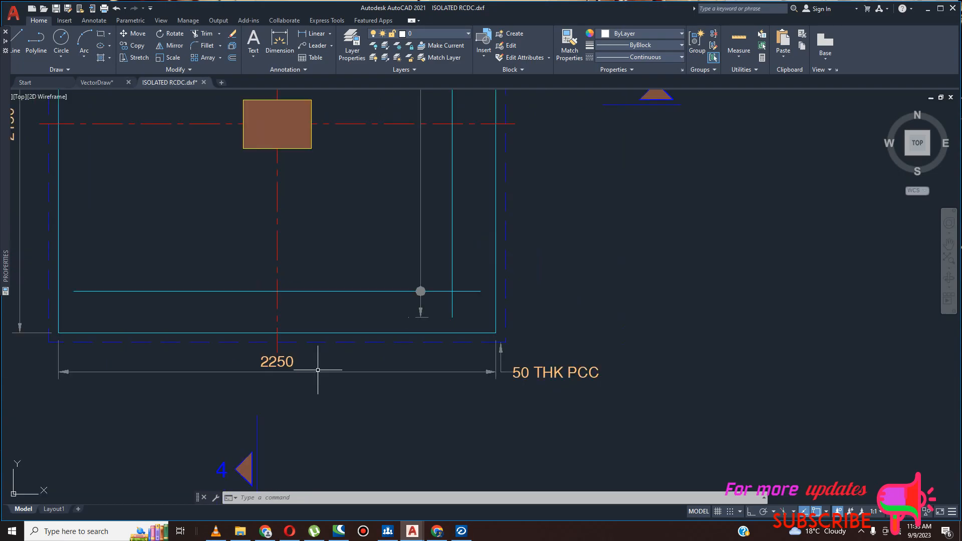
{"action": "scroll", "coordinate": [420, 343], "scroll_direction": "down", "scroll_amount": 2}
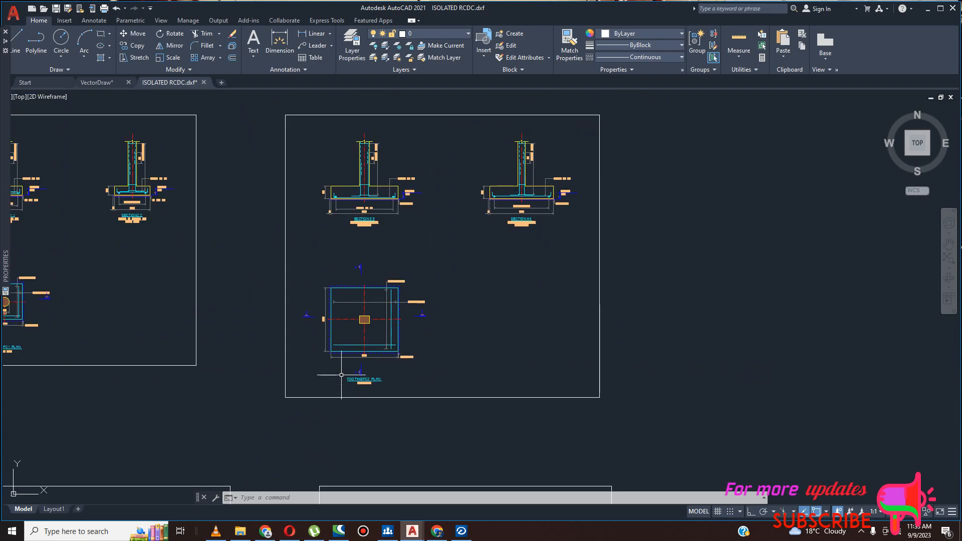
{"action": "scroll", "coordinate": [342, 374], "scroll_direction": "up", "scroll_amount": 3}
{"action": "scroll", "coordinate": [455, 210], "scroll_direction": "down", "scroll_amount": 5}
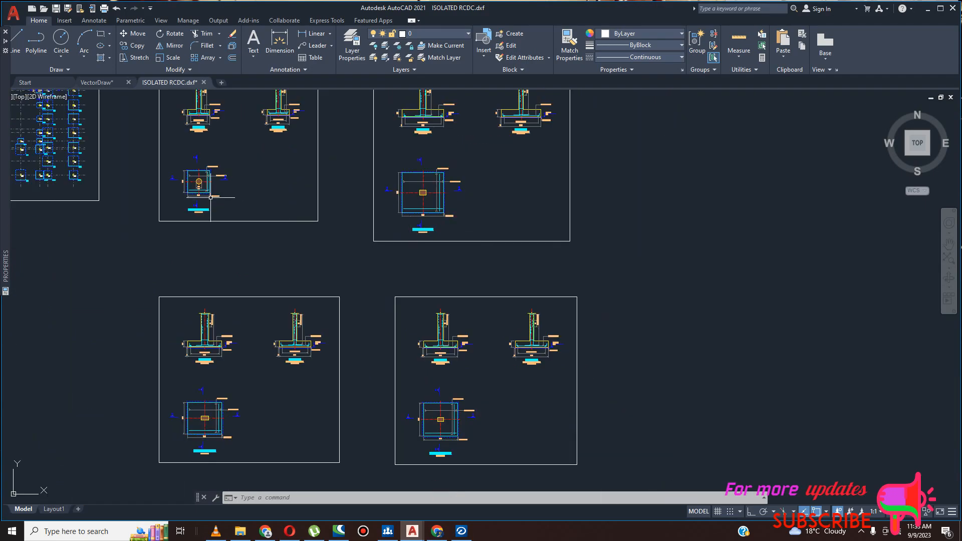
- Check the FC1, FC10 and FC24 footing plans for their pad dimensions and reinforcement spacing
{"action": "scroll", "coordinate": [188, 199], "scroll_direction": "up", "scroll_amount": 5}
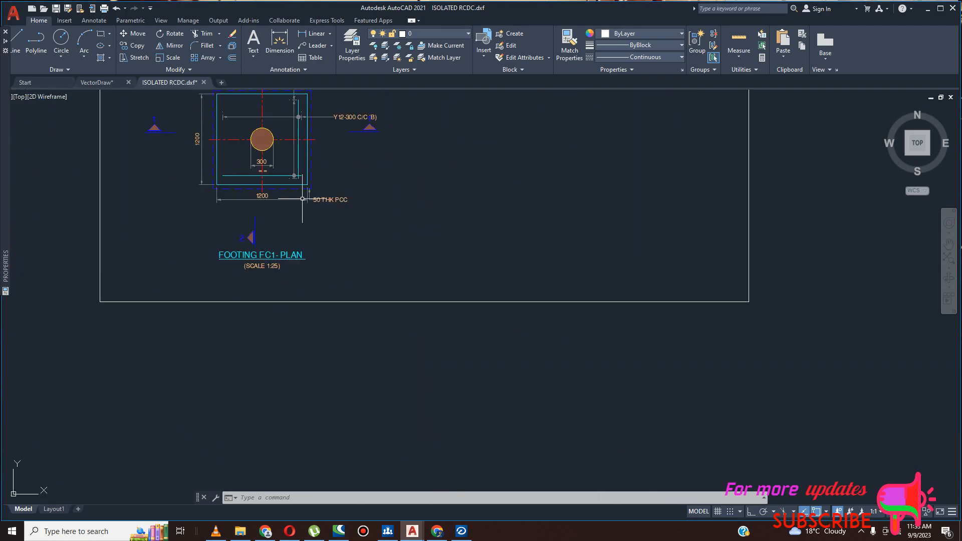
{"action": "scroll", "coordinate": [400, 161], "scroll_direction": "down", "scroll_amount": 5}
{"action": "scroll", "coordinate": [389, 399], "scroll_direction": "up", "scroll_amount": 5}
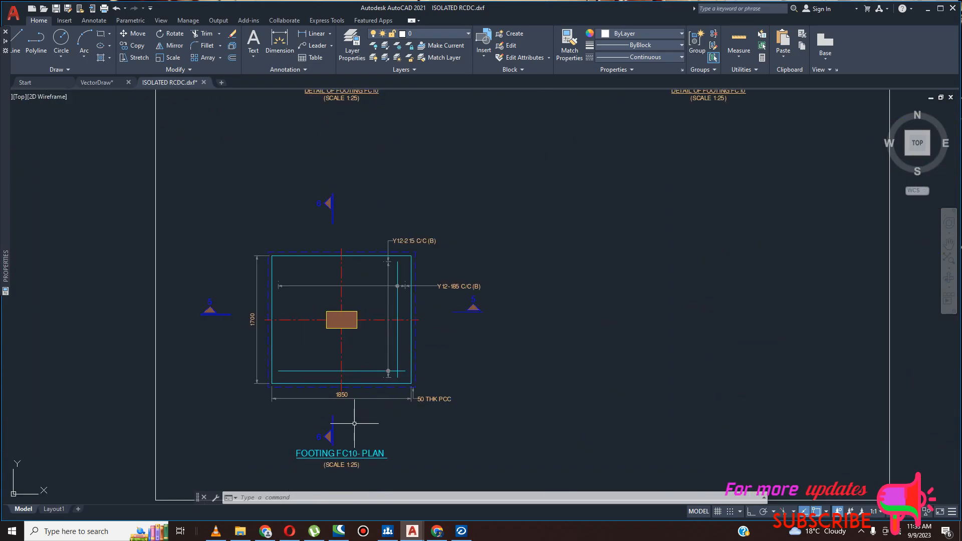
{"action": "scroll", "coordinate": [252, 315], "scroll_direction": "down", "scroll_amount": 2}
{"action": "scroll", "coordinate": [471, 350], "scroll_direction": "down", "scroll_amount": 2}
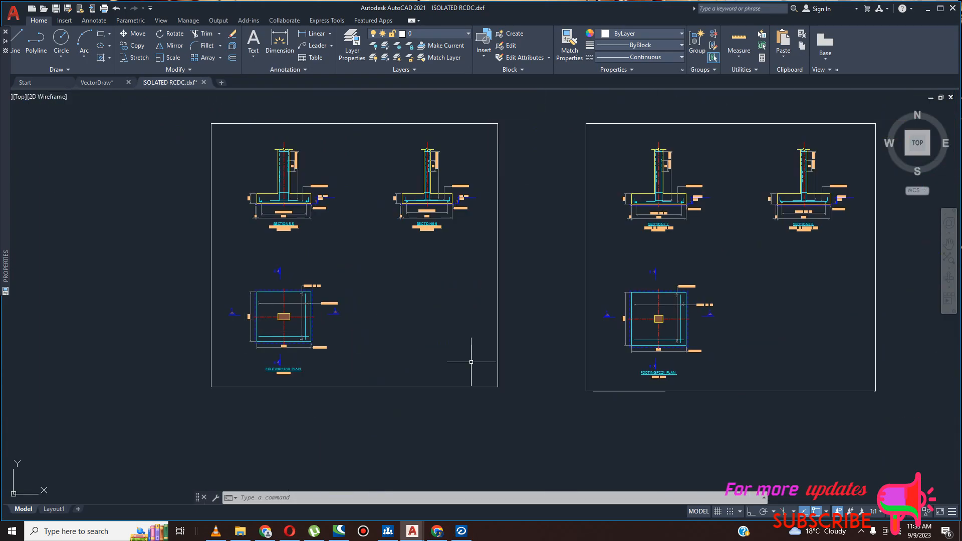
{"action": "scroll", "coordinate": [702, 339], "scroll_direction": "up", "scroll_amount": 6}
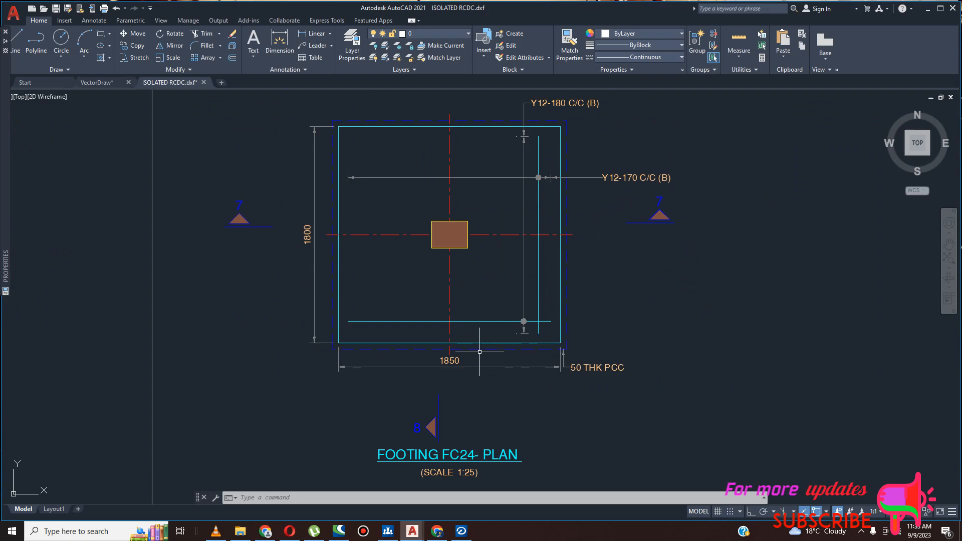
{"action": "scroll", "coordinate": [447, 353], "scroll_direction": "down", "scroll_amount": 5}
{"action": "scroll", "coordinate": [464, 137], "scroll_direction": "up", "scroll_amount": 6}
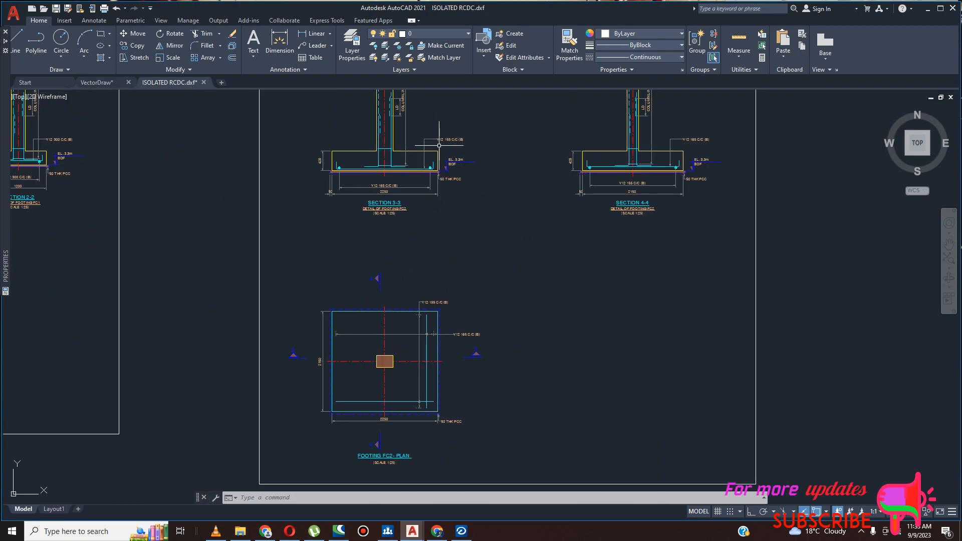
- Re-examine the FC2 plan and compare it with the neighbouring footing detail sheets
{"action": "scroll", "coordinate": [397, 316], "scroll_direction": "down", "scroll_amount": 7}
{"action": "scroll", "coordinate": [425, 321], "scroll_direction": "up", "scroll_amount": 8}
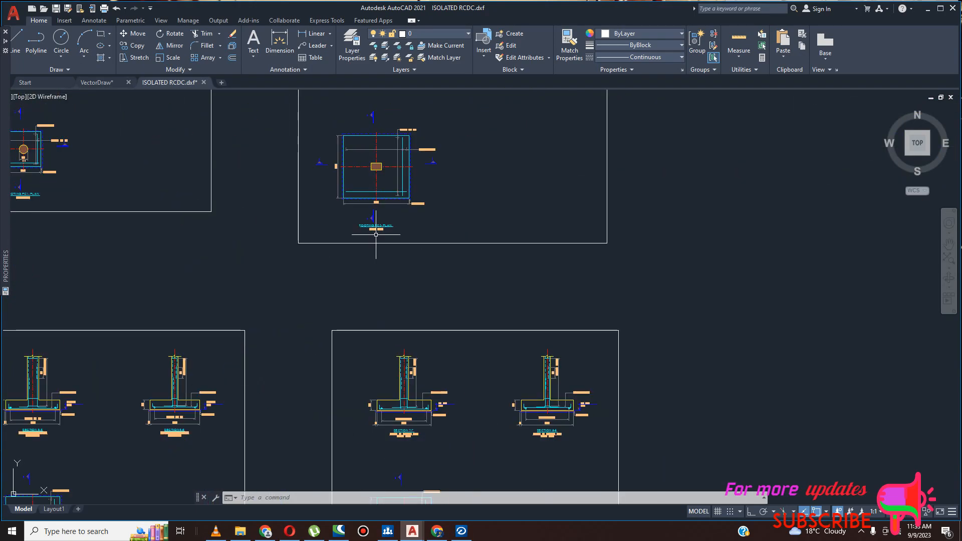
{"action": "scroll", "coordinate": [425, 279], "scroll_direction": "down", "scroll_amount": 3}
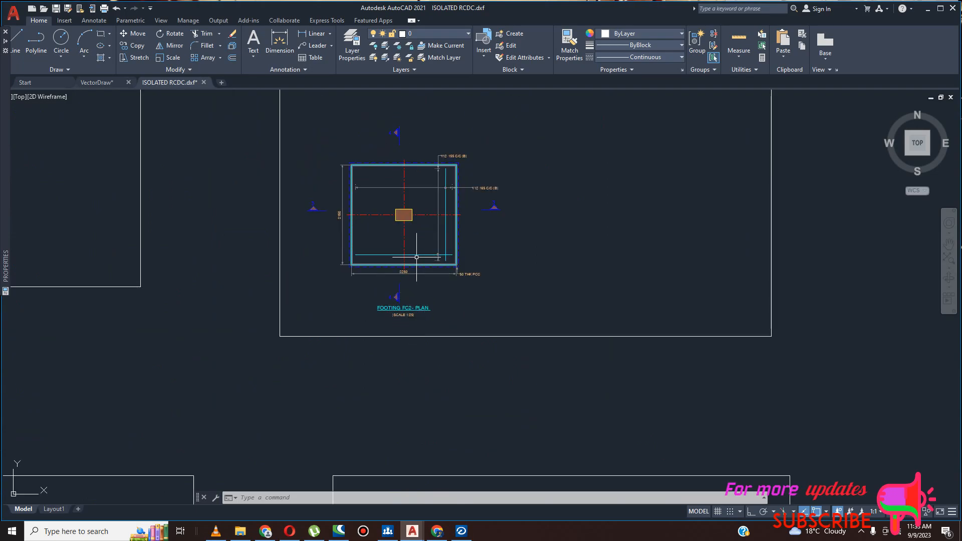
{"action": "scroll", "coordinate": [445, 283], "scroll_direction": "down", "scroll_amount": 2}
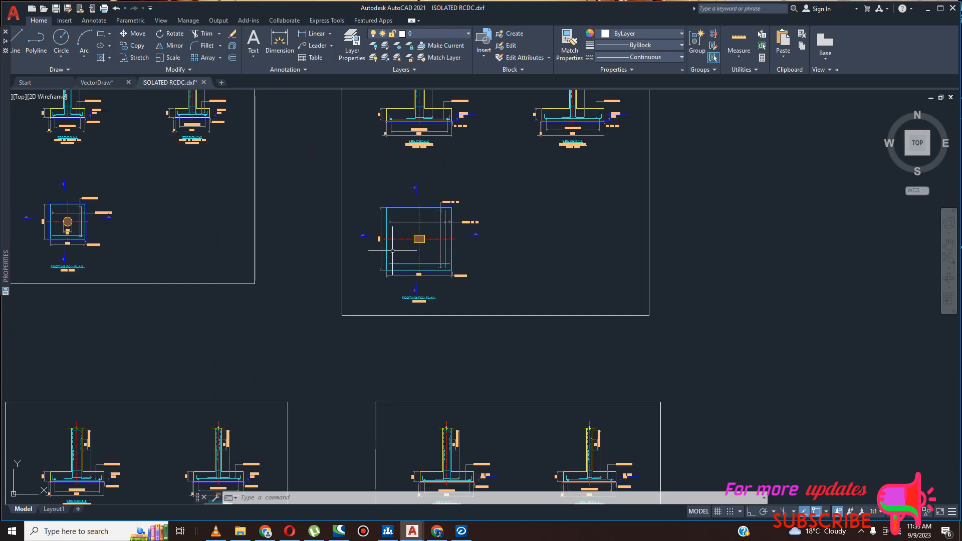
{"action": "scroll", "coordinate": [384, 244], "scroll_direction": "up", "scroll_amount": 8}
{"action": "scroll", "coordinate": [384, 245], "scroll_direction": "down", "scroll_amount": 10}
{"action": "scroll", "coordinate": [384, 244], "scroll_direction": "up", "scroll_amount": 8}
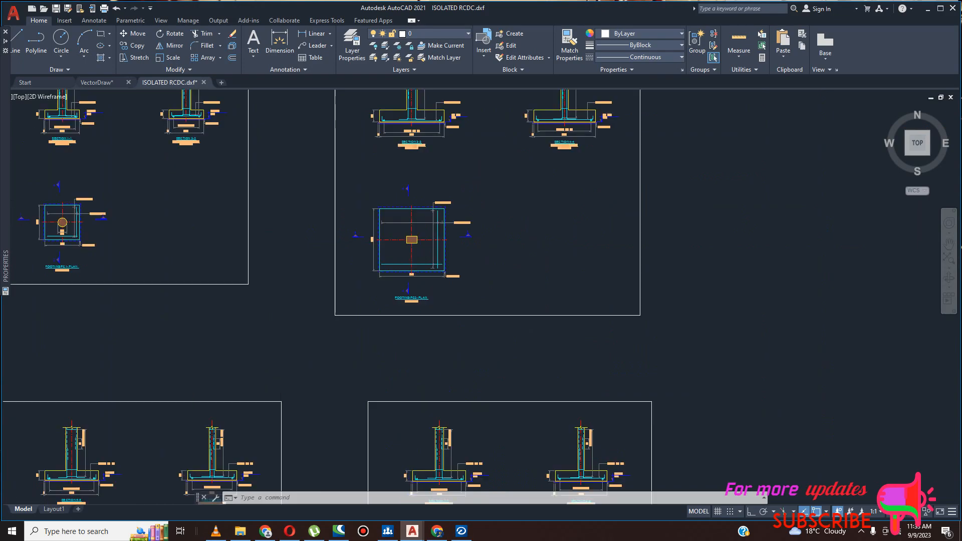
{"action": "scroll", "coordinate": [396, 251], "scroll_direction": "down", "scroll_amount": 8}
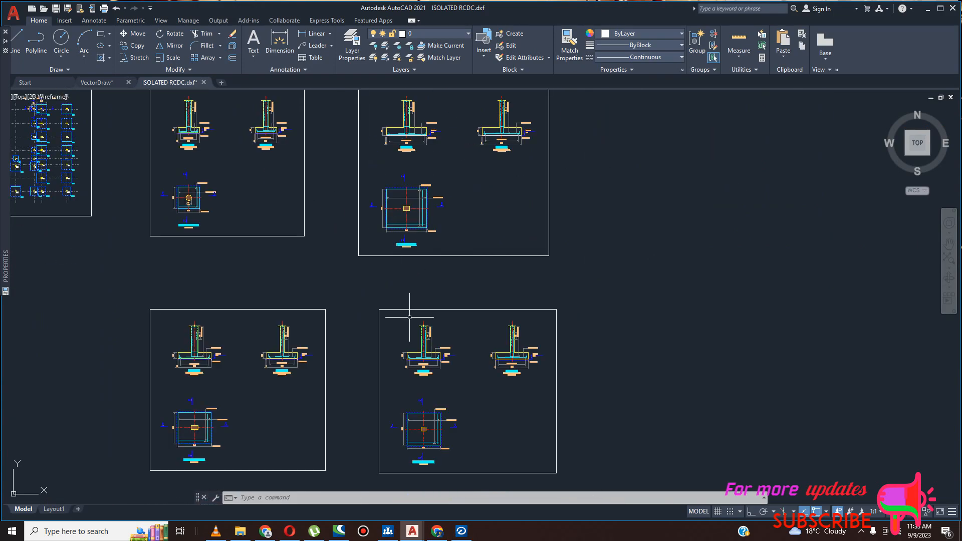
- Switch to STAAD RCDC, return to the footing design table and open the design settings of pad FC1, agreeing to close all reports
{"action": "left_click", "coordinate": [461, 531]}
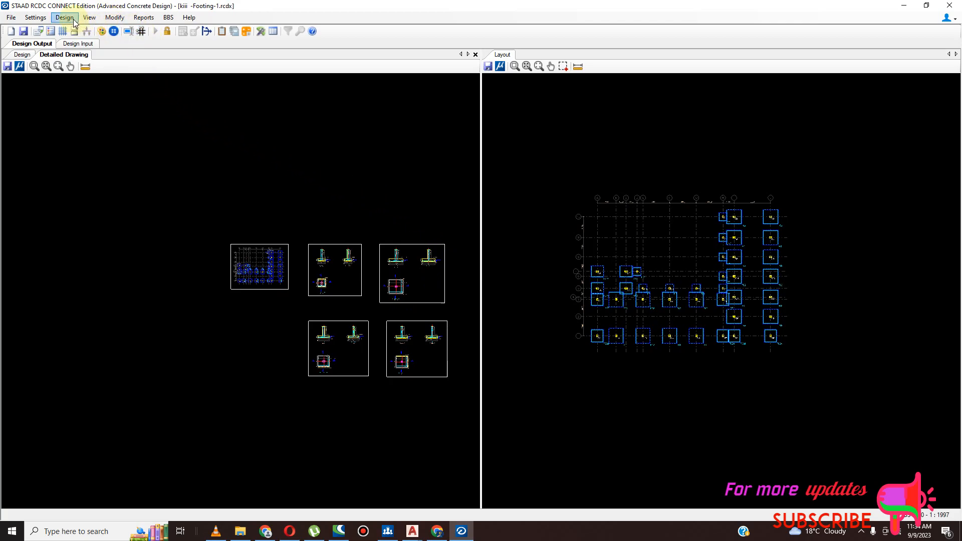
{"action": "left_click", "coordinate": [24, 56]}
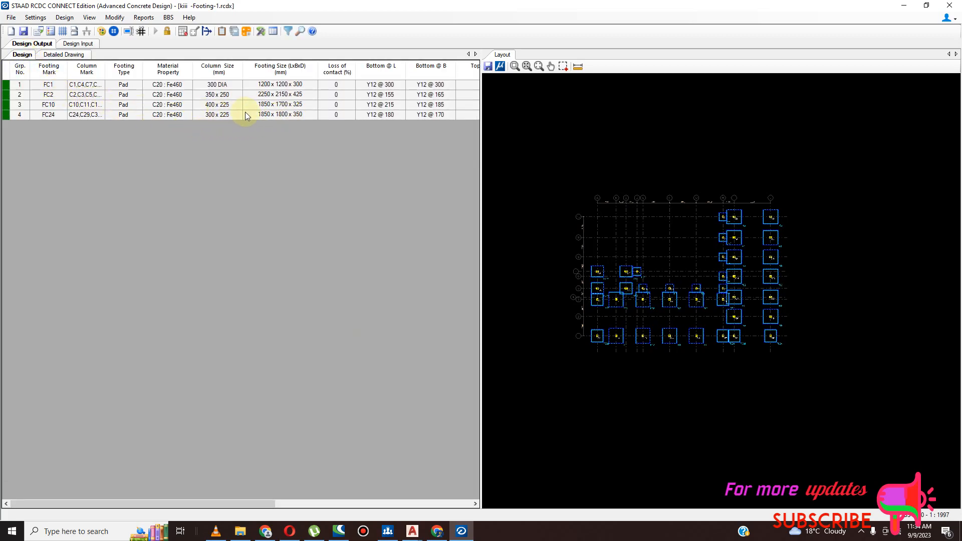
{"action": "left_click", "coordinate": [279, 74]}
{"action": "right_click", "coordinate": [280, 75]}
{"action": "left_click", "coordinate": [265, 84]}
{"action": "right_click", "coordinate": [265, 85]}
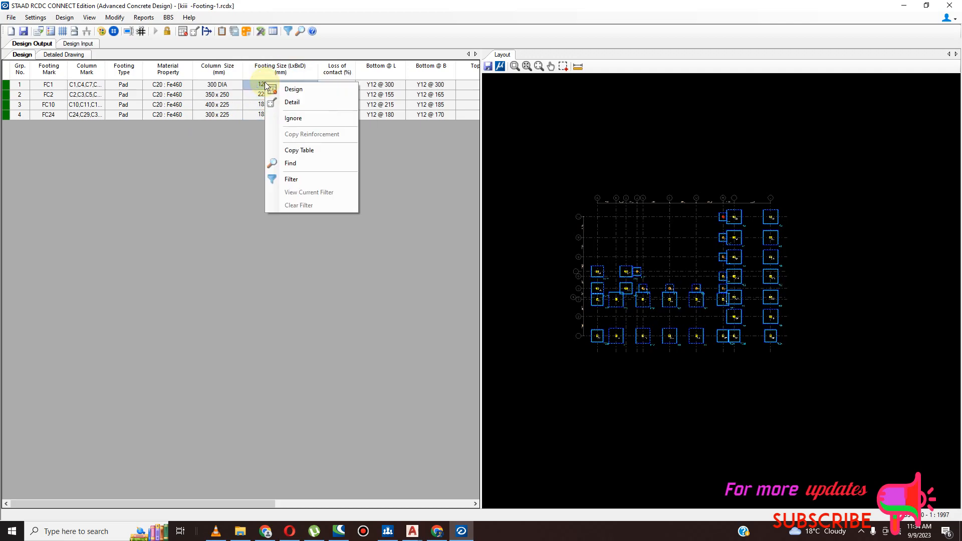
{"action": "left_click", "coordinate": [295, 89]}
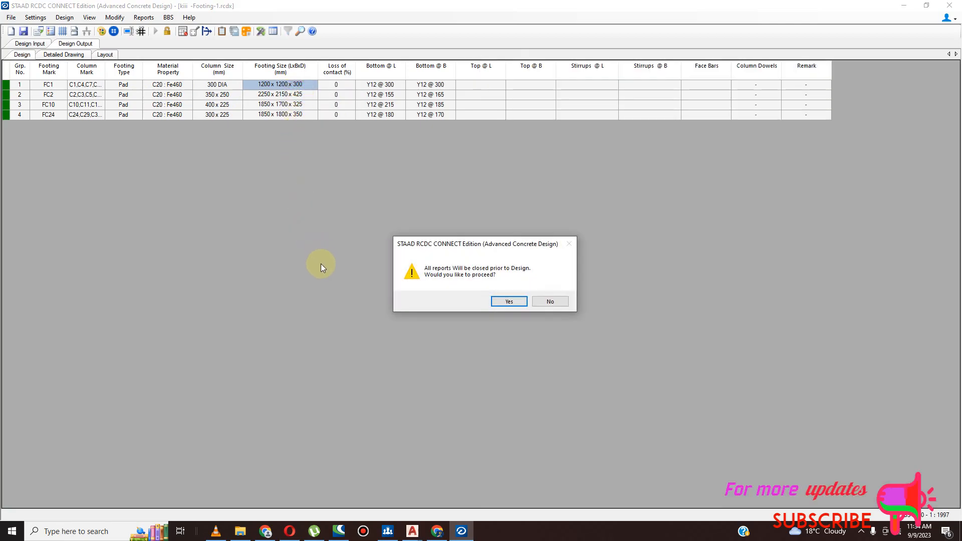
{"action": "left_click", "coordinate": [510, 301]}
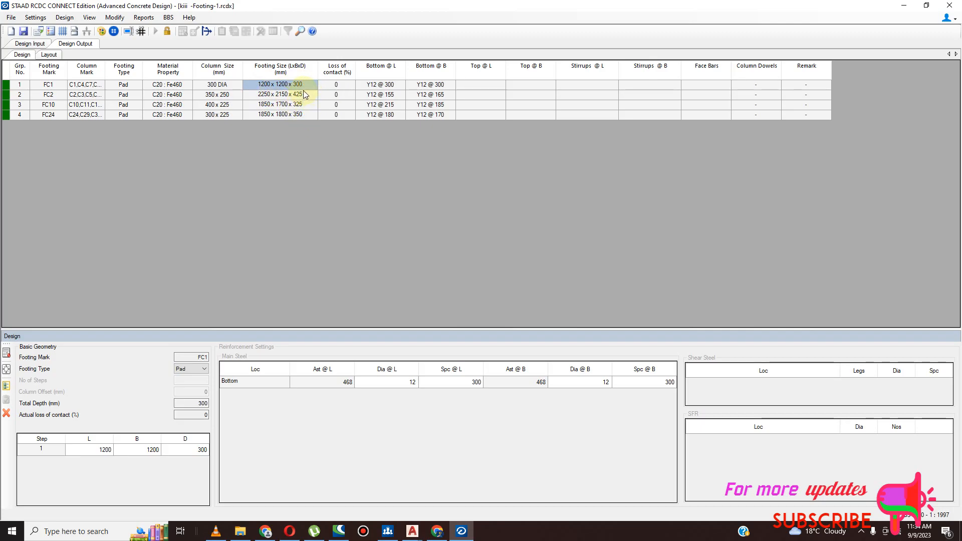
{"action": "left_click", "coordinate": [41, 96]}
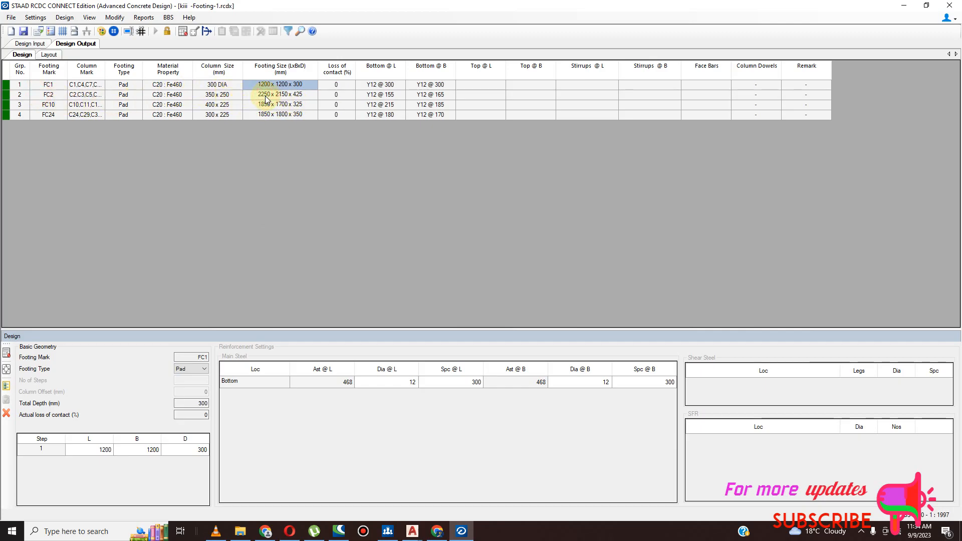
- Close the FC1 pad design and open the design of footing FC2 from the footing table
{"action": "left_click", "coordinate": [7, 413]}
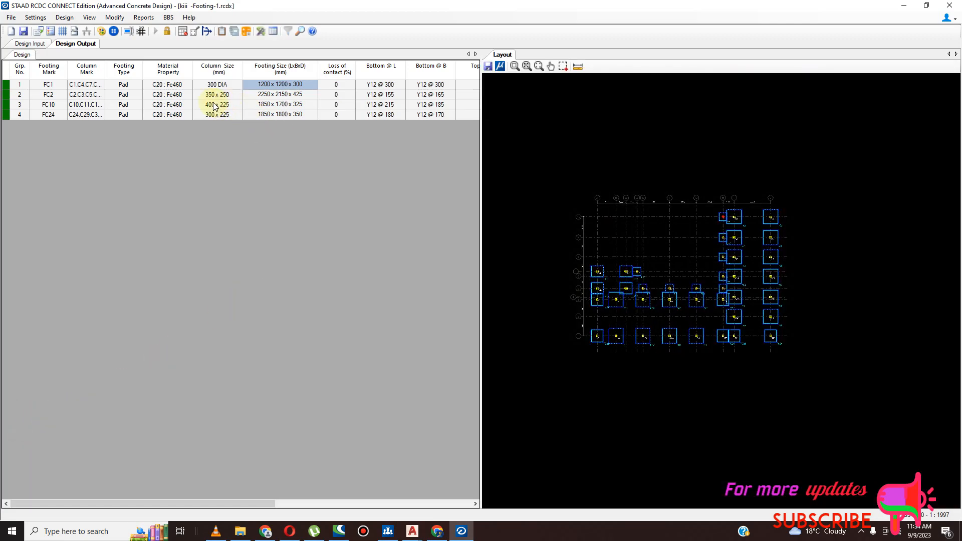
{"action": "left_click", "coordinate": [263, 96]}
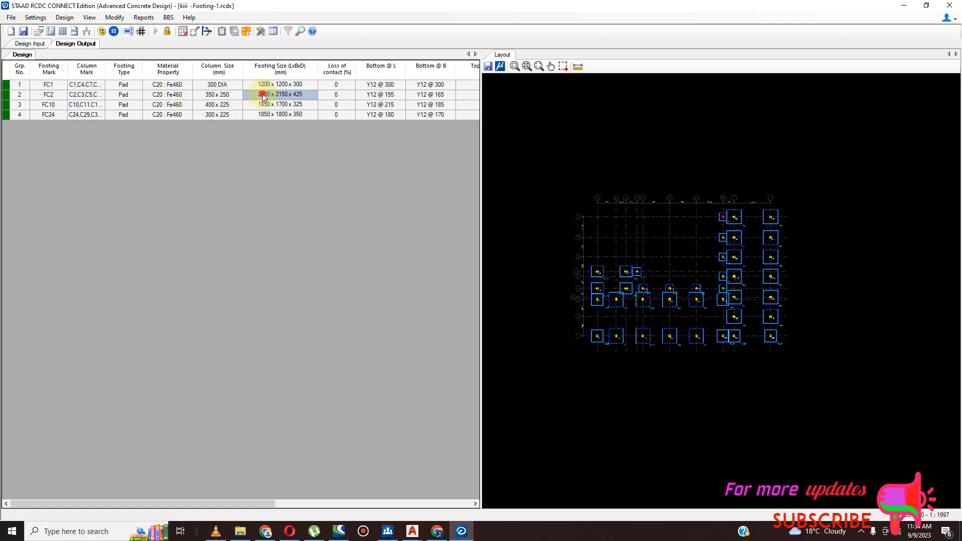
{"action": "right_click", "coordinate": [260, 96]}
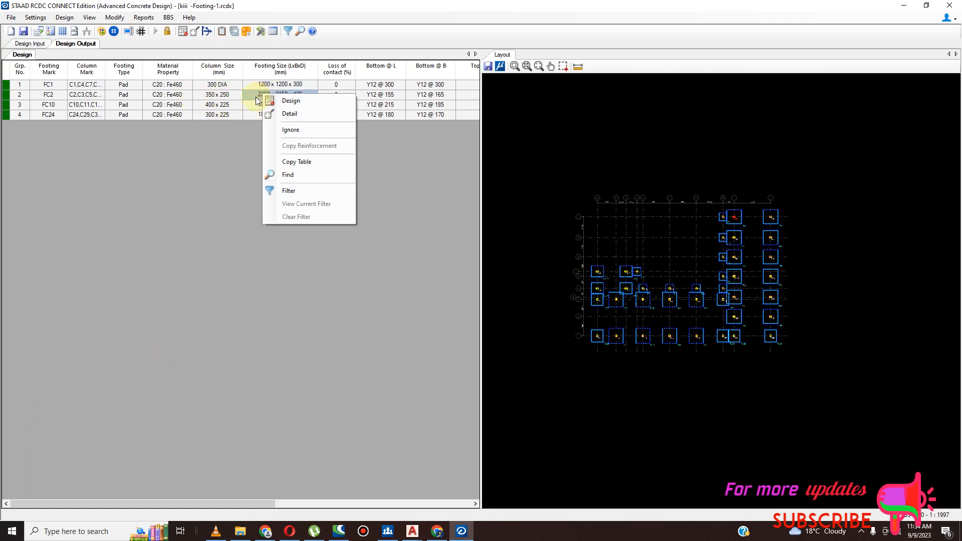
{"action": "left_click", "coordinate": [295, 100]}
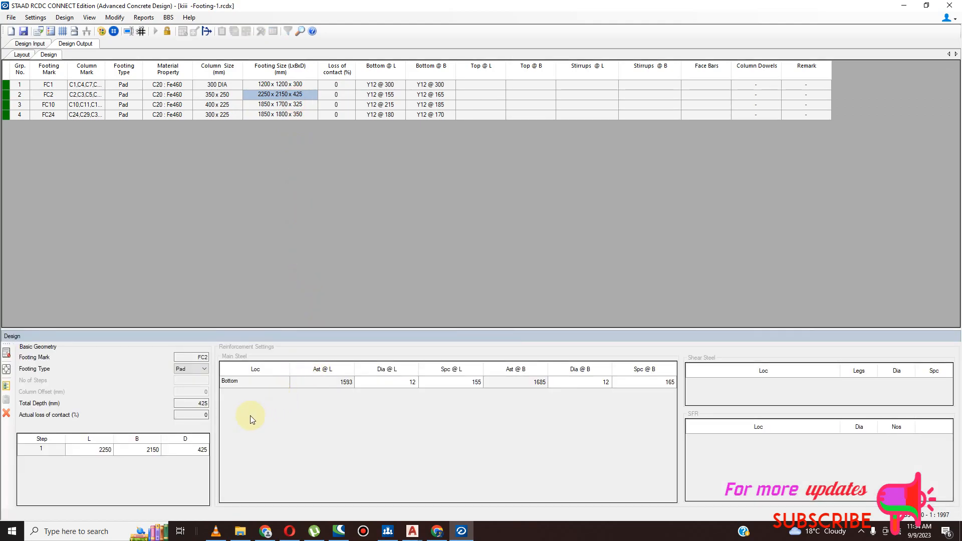
- Set the FC2 pad's breadth B to 2250 mm and redesign it
{"action": "left_click", "coordinate": [154, 450]}
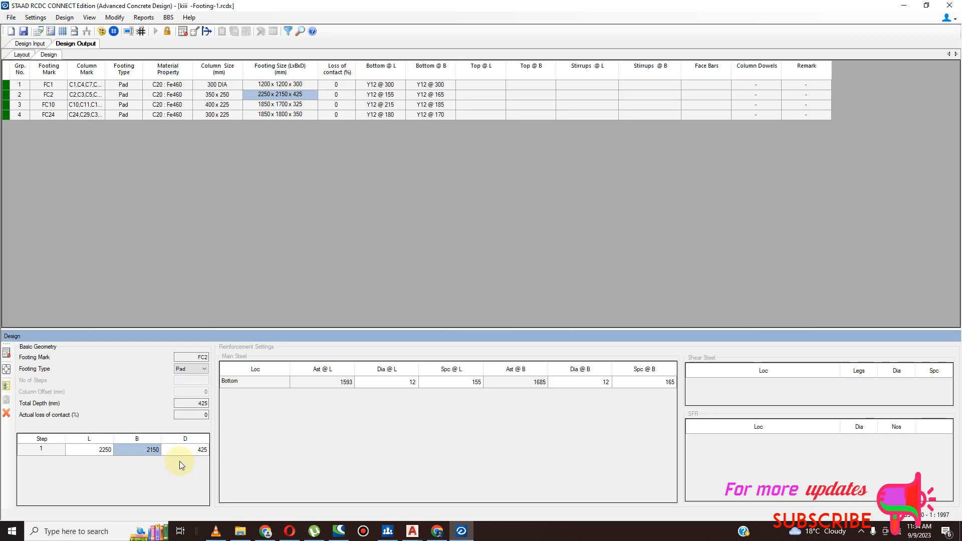
{"action": "left_click", "coordinate": [154, 452]}
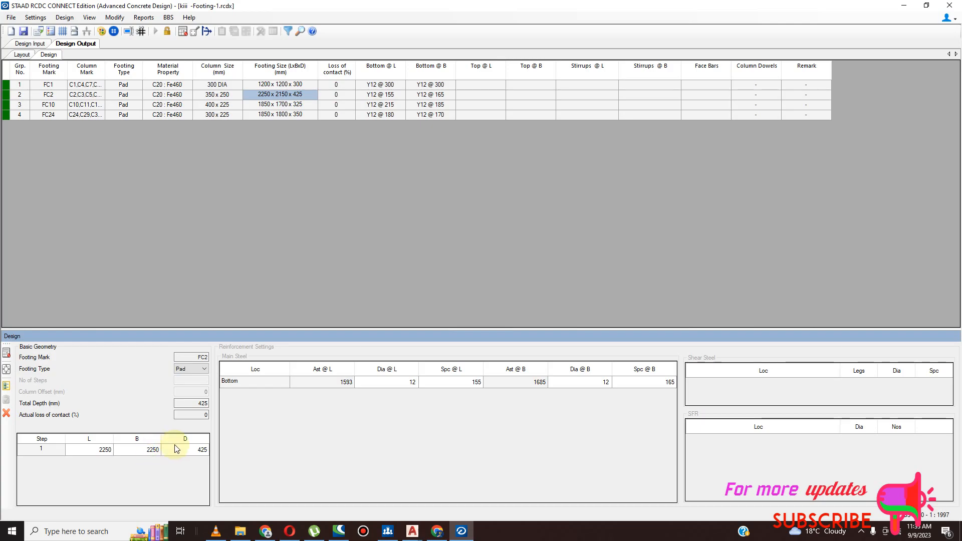
{"action": "left_click", "coordinate": [7, 354]}
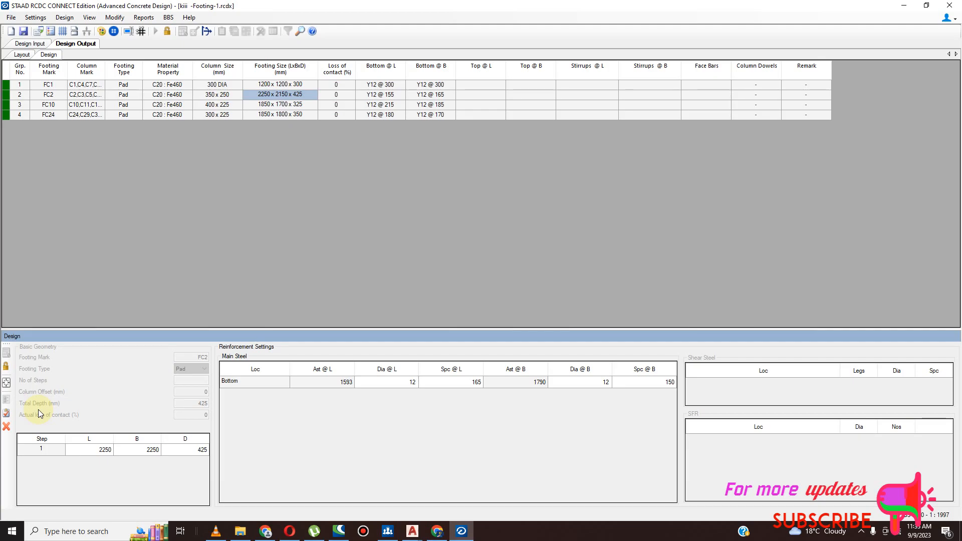
- Unlock pad FC2 for editing and rerun its design with the 2250 mm square plan
{"action": "left_click", "coordinate": [155, 457]}
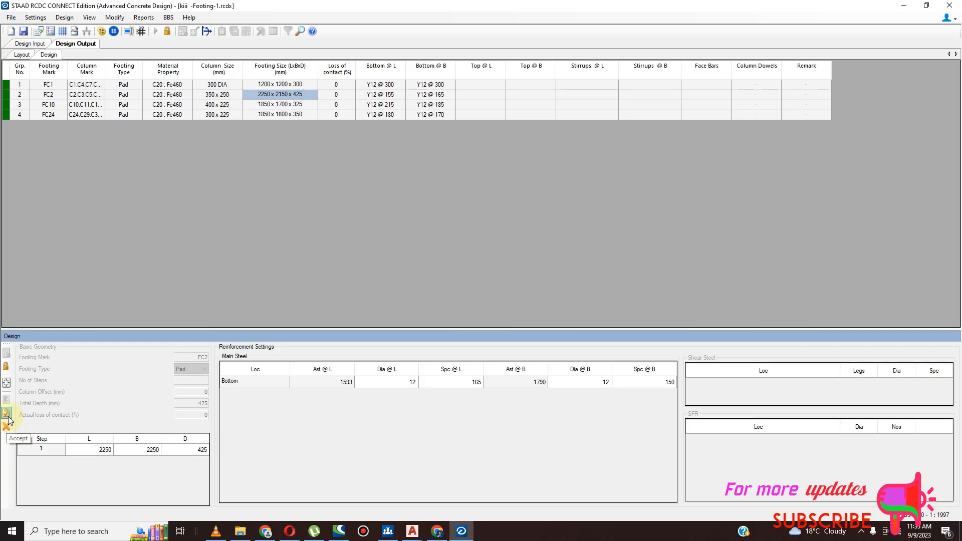
{"action": "left_click", "coordinate": [6, 382]}
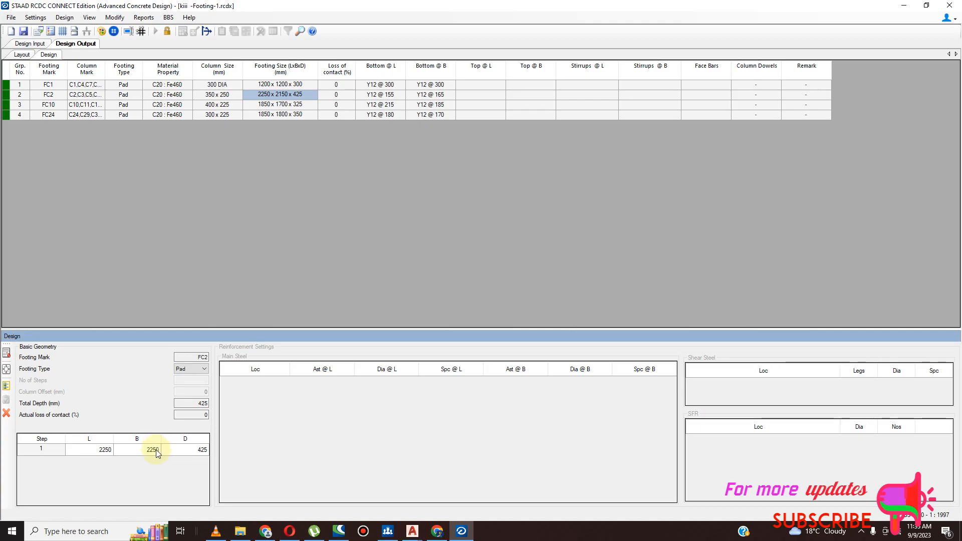
{"action": "left_click", "coordinate": [208, 403]}
{"action": "double_click", "coordinate": [207, 403]}
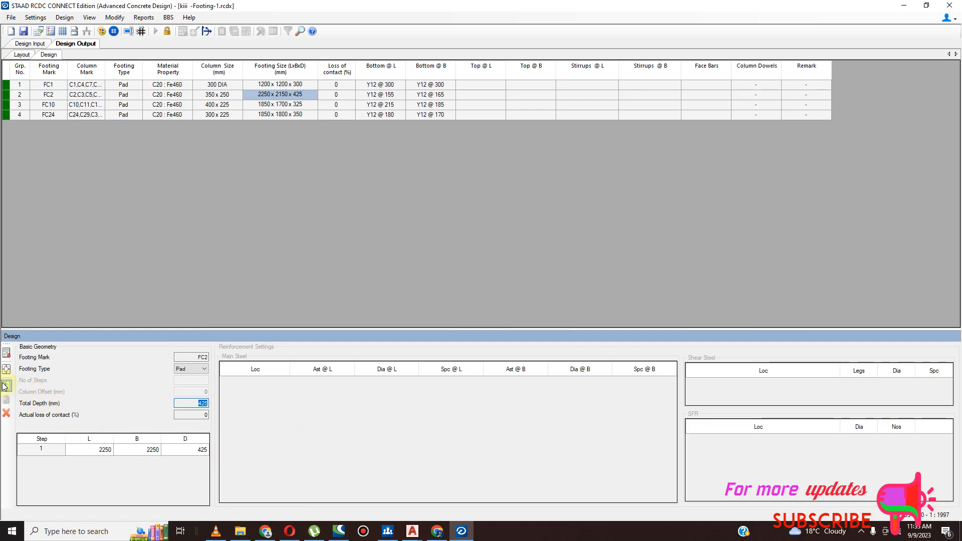
{"action": "left_click", "coordinate": [7, 354]}
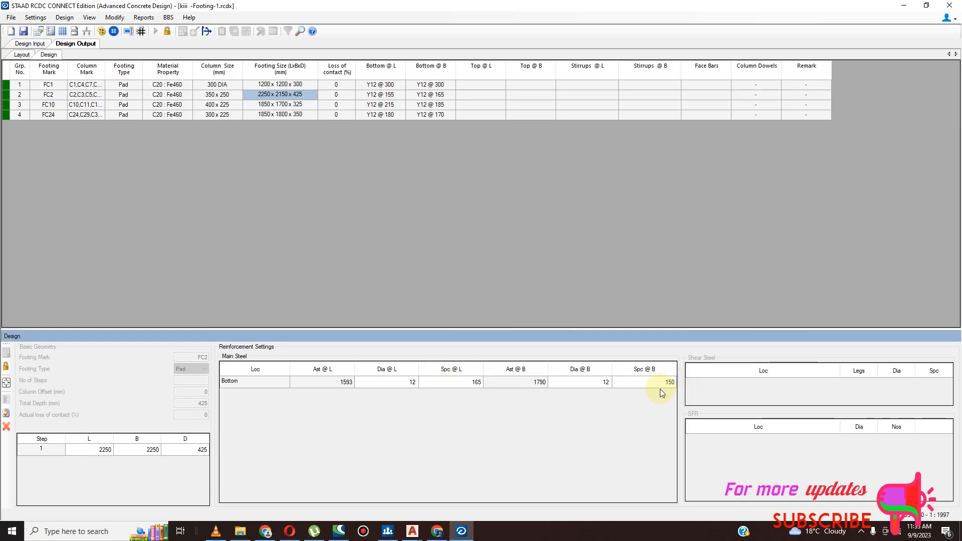
- Unlock FC2, set its depth to 450 mm and both plan dimensions to 2200 mm, and redesign the pad
{"action": "left_click", "coordinate": [7, 400]}
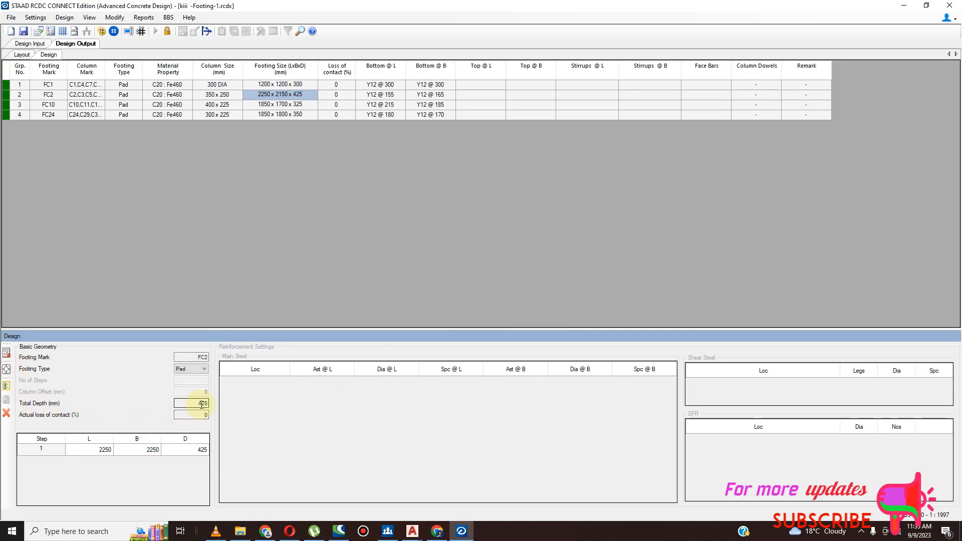
{"action": "double_click", "coordinate": [201, 404]}
{"action": "left_click", "coordinate": [203, 449]}
{"action": "type", "text": "450"}
{"action": "left_click", "coordinate": [159, 451]}
{"action": "type", "text": "2200"}
{"action": "left_click", "coordinate": [108, 450]}
{"action": "type", "text": "2200"}
{"action": "left_click", "coordinate": [9, 354]}
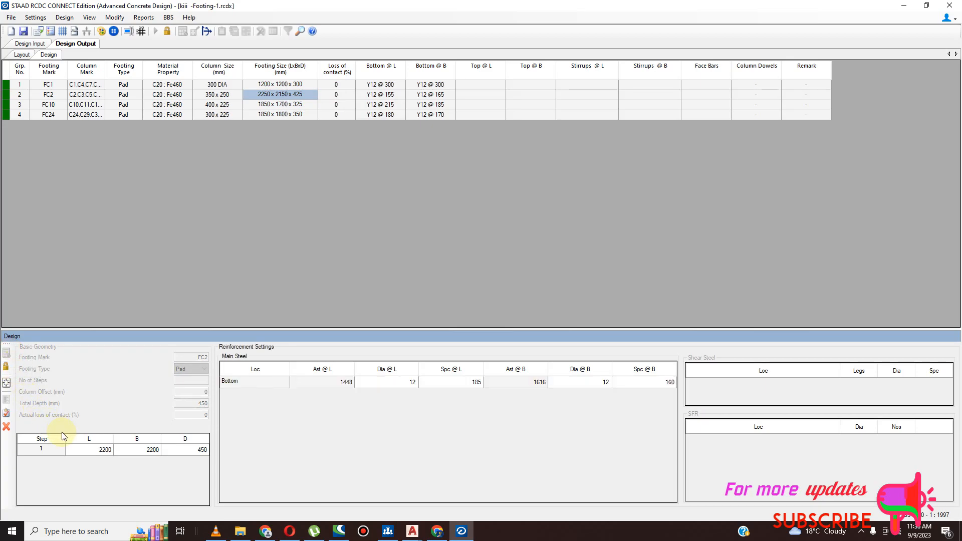
- Unlock FC2 and try to redesign it with a 400 mm depth, declining shear reinforcement and dismissing the error
{"action": "left_click", "coordinate": [6, 367]}
{"action": "left_click", "coordinate": [202, 454]}
{"action": "left_click", "coordinate": [202, 450]}
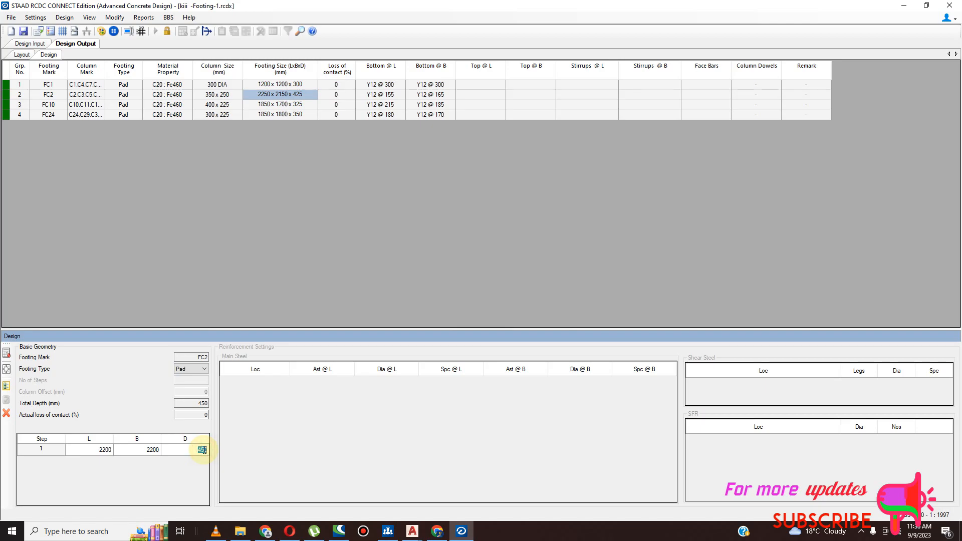
{"action": "type", "text": "4"}
{"action": "left_click", "coordinate": [8, 354]}
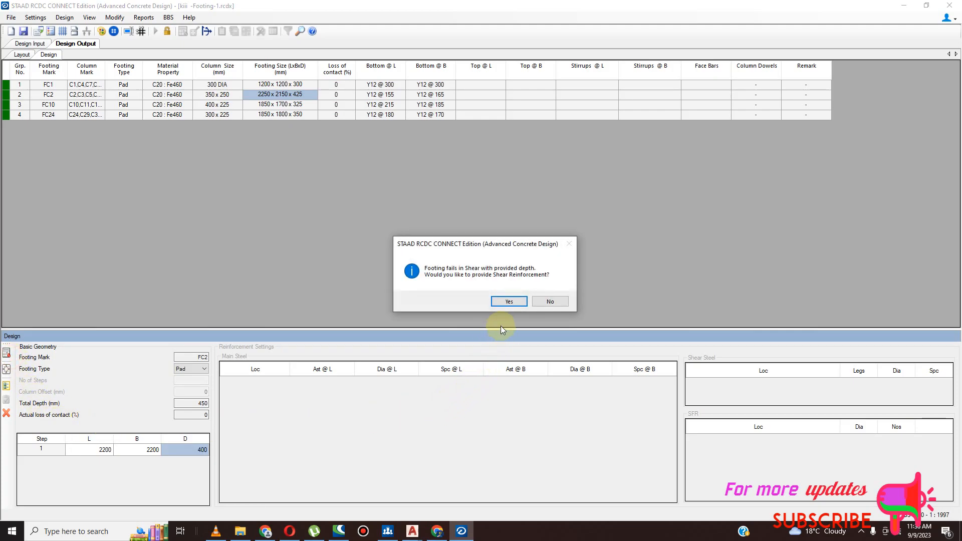
{"action": "left_click", "coordinate": [548, 304]}
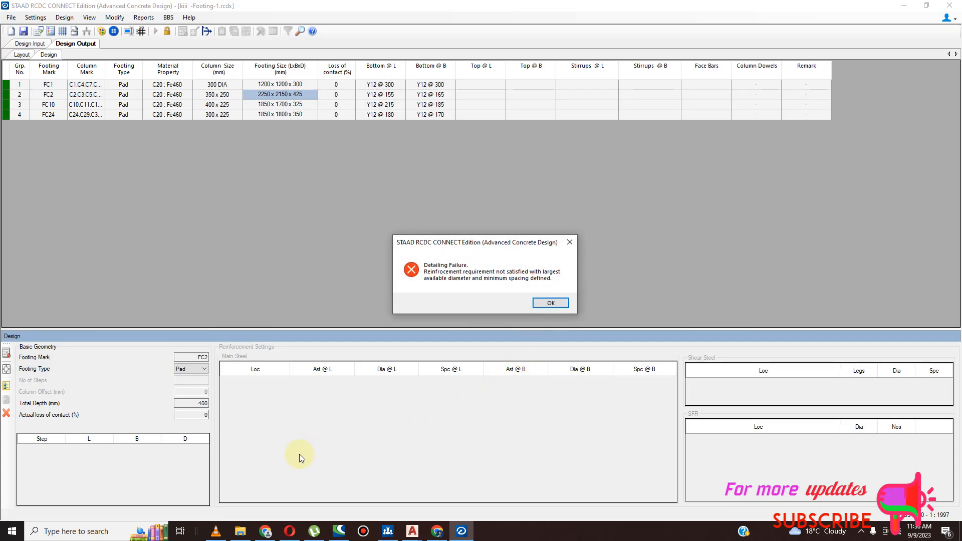
{"action": "left_click", "coordinate": [550, 302]}
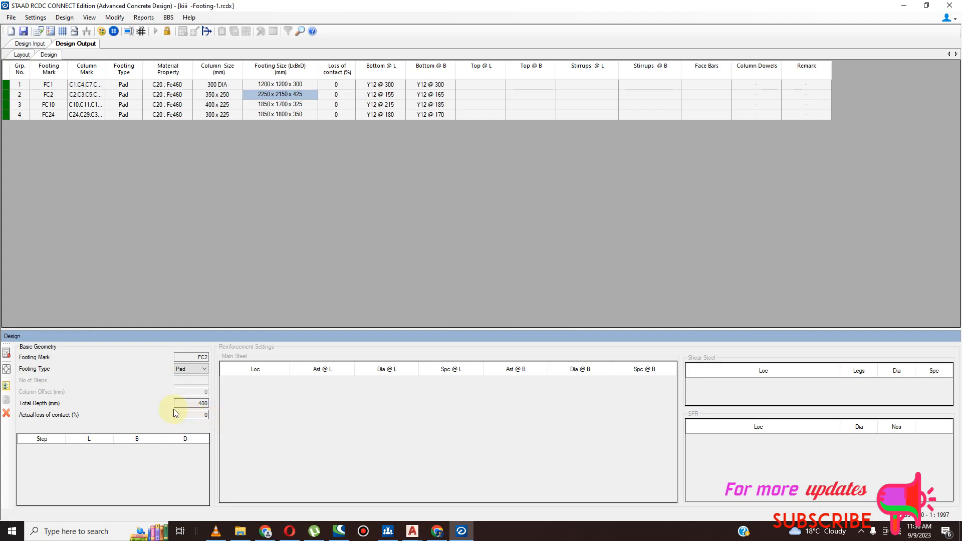
- Reset the FC2 pad geometry by accepting its design settings again, and run the automatic design
{"action": "double_click", "coordinate": [202, 404]}
{"action": "left_click", "coordinate": [198, 371]}
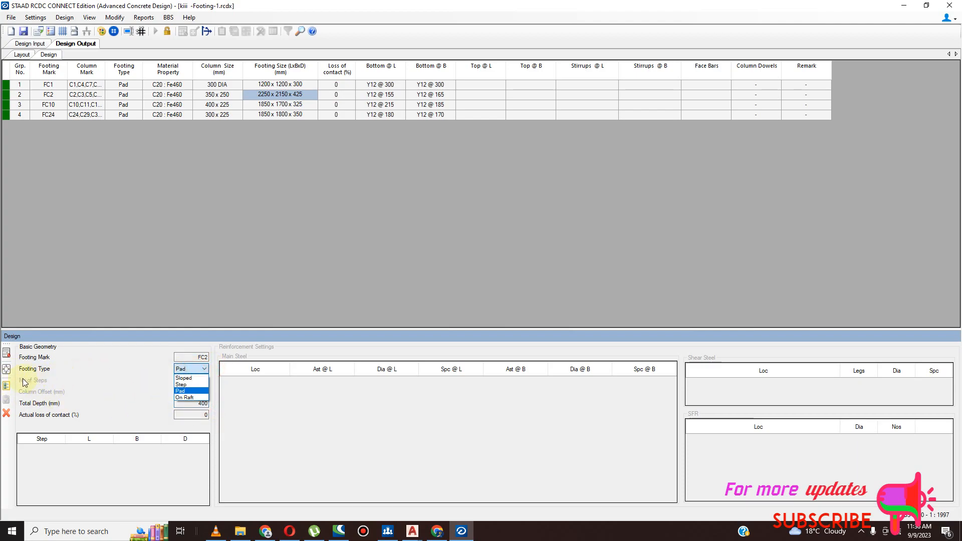
{"action": "left_click", "coordinate": [7, 371]}
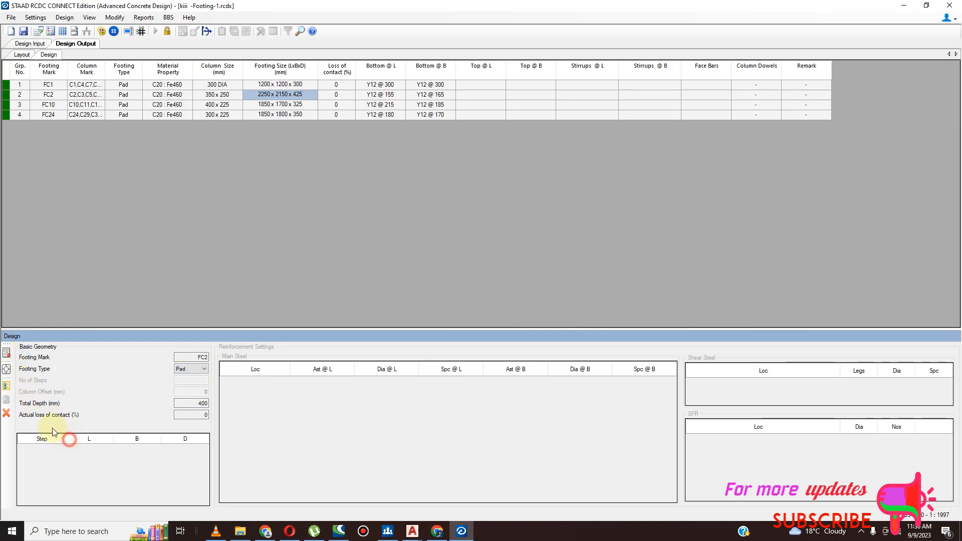
{"action": "left_click", "coordinate": [203, 405]}
{"action": "left_click", "coordinate": [203, 406]}
{"action": "left_click", "coordinate": [6, 385]}
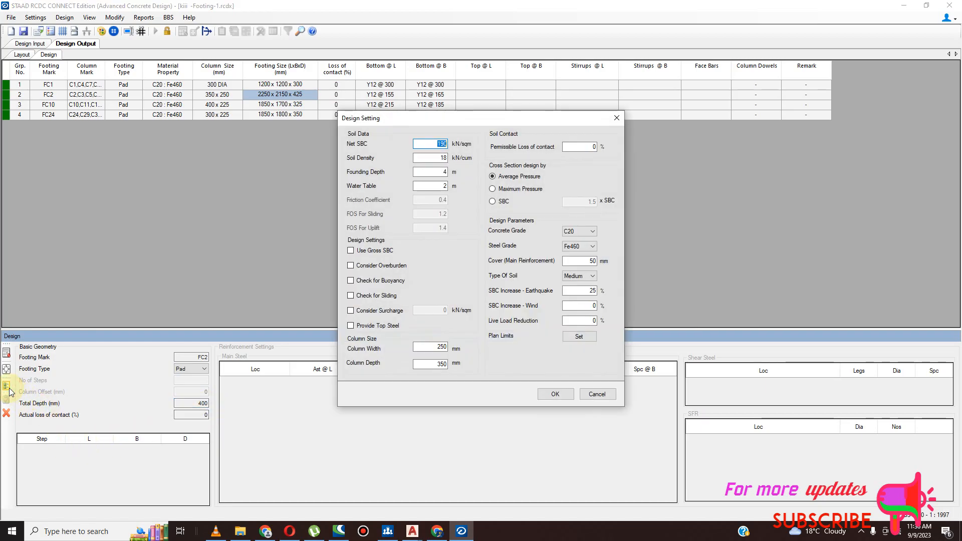
{"action": "left_click", "coordinate": [555, 395]}
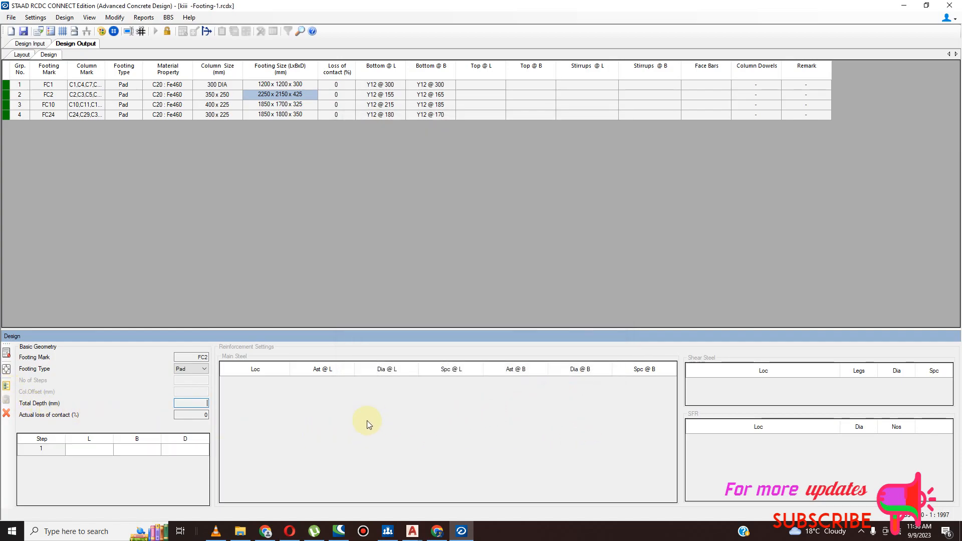
{"action": "left_click", "coordinate": [8, 356]}
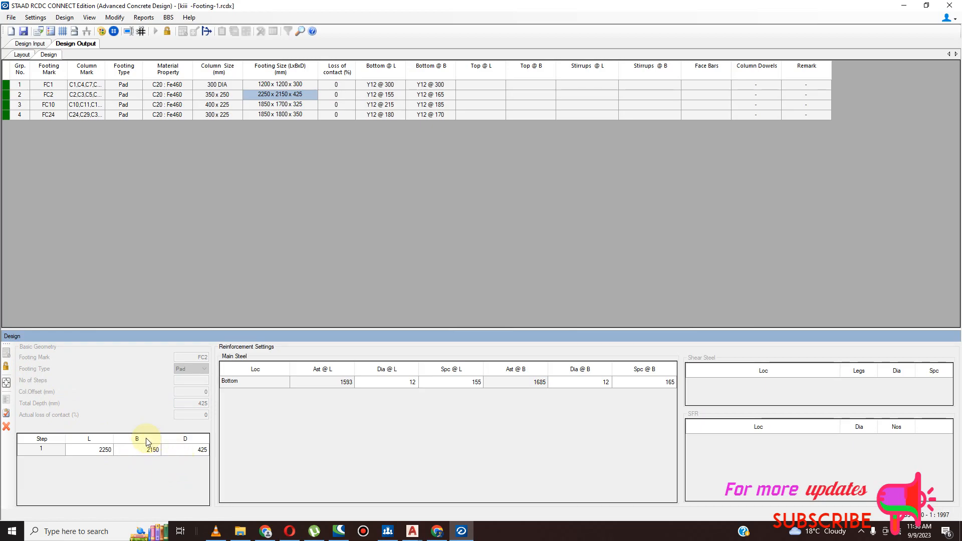
- Unlock the FC2 design and set the pad's breadth B to 2300 mm
{"action": "left_click", "coordinate": [10, 369]}
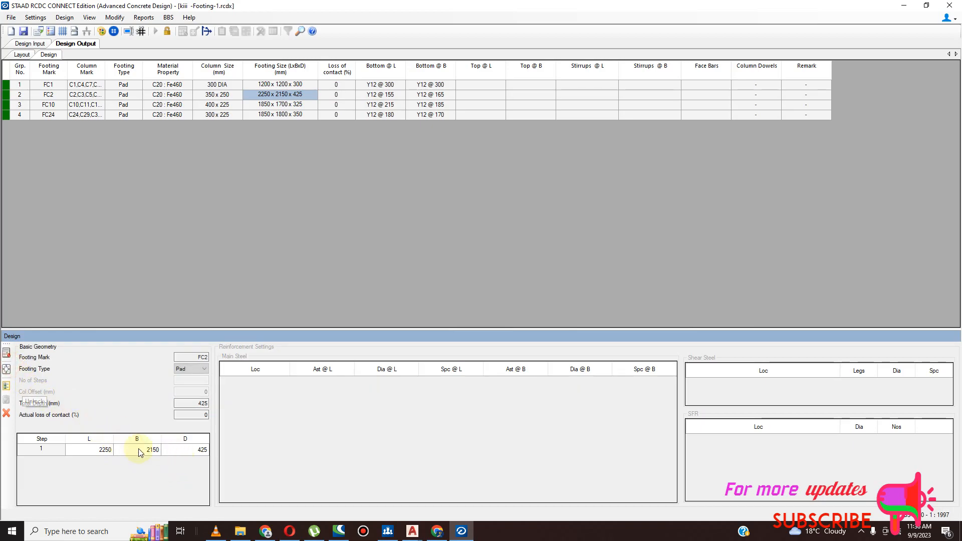
{"action": "left_click", "coordinate": [203, 404]}
{"action": "left_click", "coordinate": [156, 450]}
{"action": "left_click", "coordinate": [153, 450]}
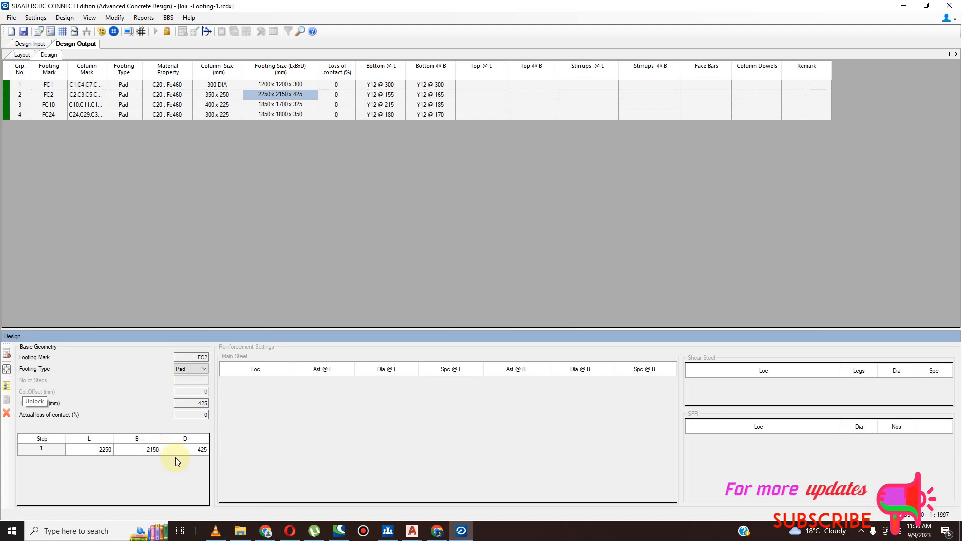
{"action": "key", "text": "BackSpace"}
{"action": "key", "text": "BackSpace"}
{"action": "type", "text": "300"}
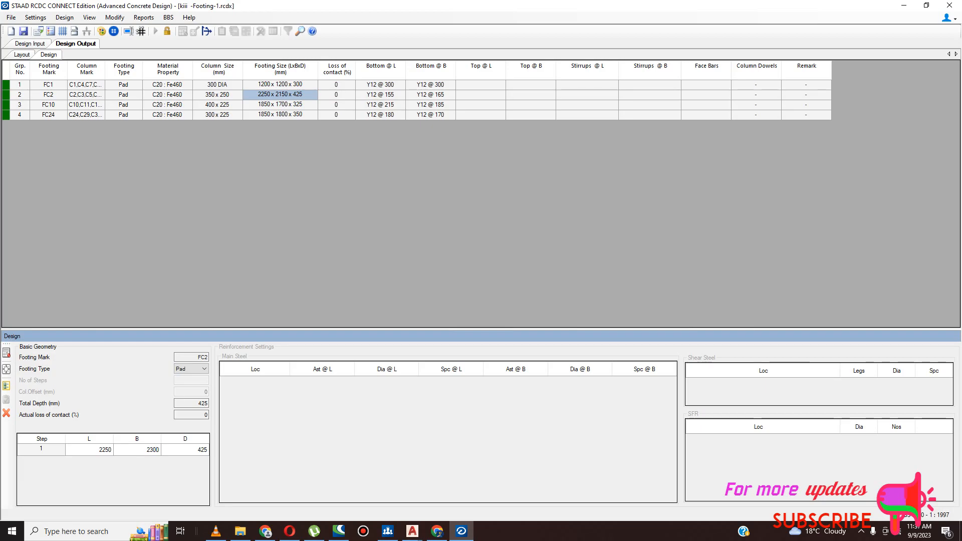
- Set the FC2 pad's length L to 2300 mm and redesign the footing
{"action": "left_click", "coordinate": [108, 448]}
{"action": "left_click", "coordinate": [108, 449]}
{"action": "left_click", "coordinate": [110, 449]}
{"action": "key", "text": "BackSpace"}
{"action": "key", "text": "BackSpace"}
{"action": "type", "text": "300"}
{"action": "key", "text": "BackSpace"}
{"action": "left_click", "coordinate": [8, 354]}
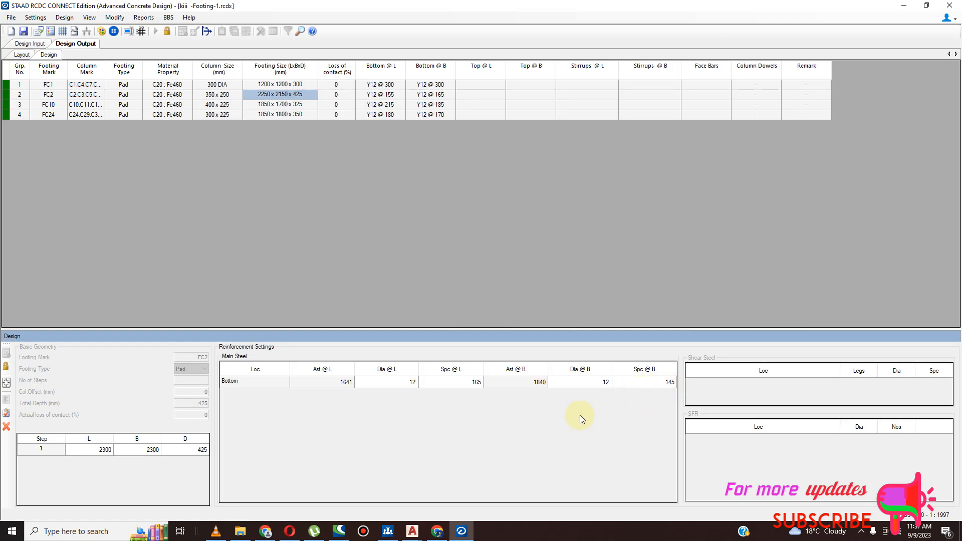
- Unlock the FC2 design and set both the pad's breadth B and length L to 2250 mm
{"action": "left_click", "coordinate": [6, 366]}
{"action": "left_click", "coordinate": [171, 449]}
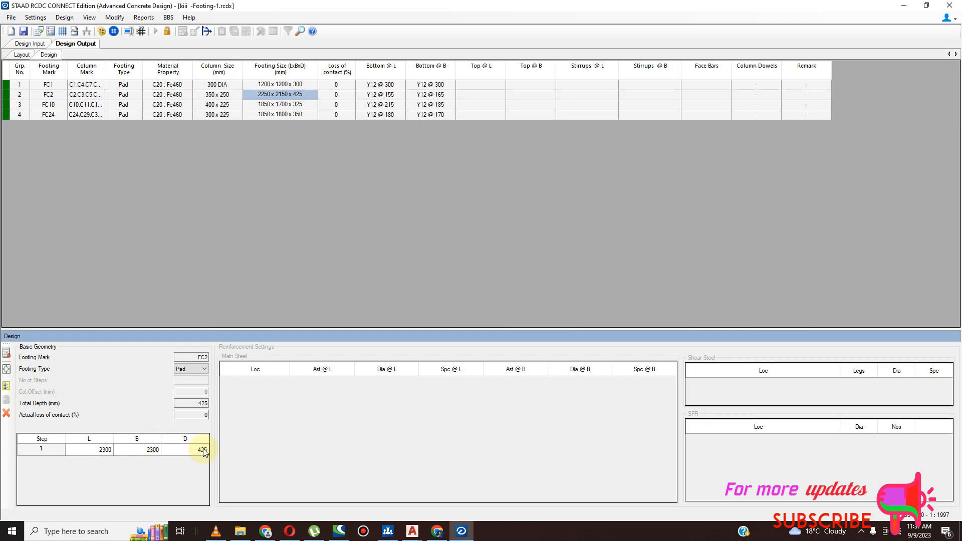
{"action": "left_click", "coordinate": [152, 451]}
{"action": "left_click", "coordinate": [152, 451]}
{"action": "type", "text": "2250"}
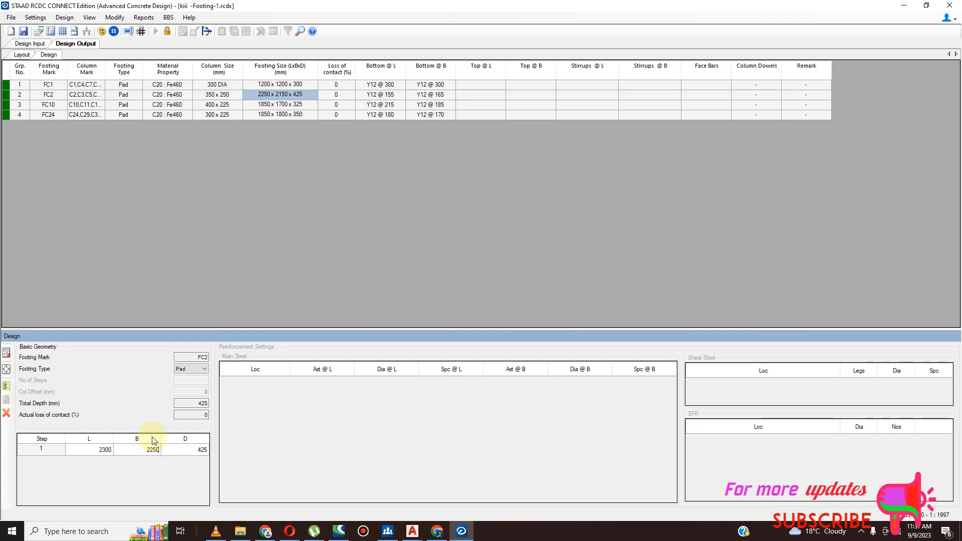
{"action": "left_click", "coordinate": [103, 450]}
{"action": "left_click", "coordinate": [103, 450]}
{"action": "type", "text": "225"}
- Set the FC2 pad's depth D to 500 mm, redesign the footing and accept the result
{"action": "left_click", "coordinate": [204, 450]}
{"action": "type", "text": "500"}
{"action": "left_click", "coordinate": [6, 354]}
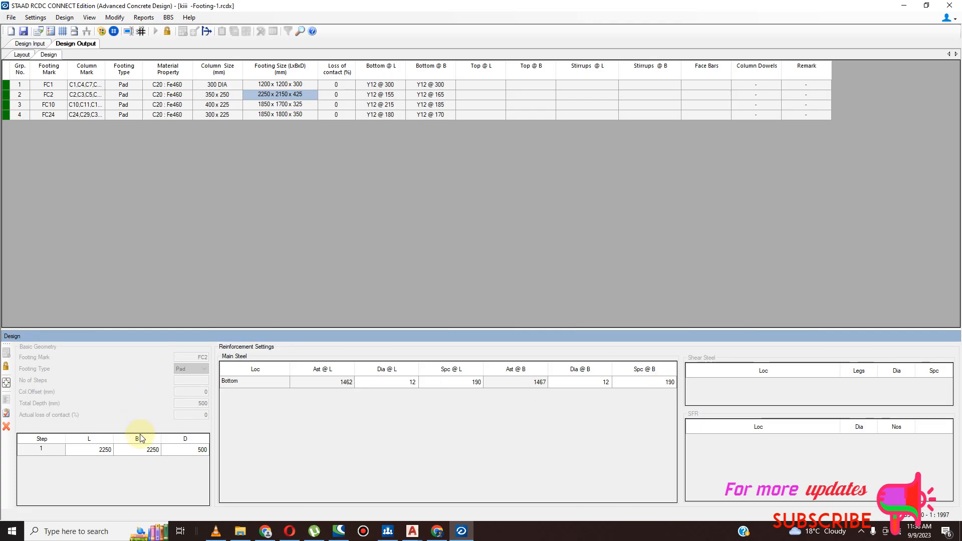
{"action": "left_click", "coordinate": [6, 413]}
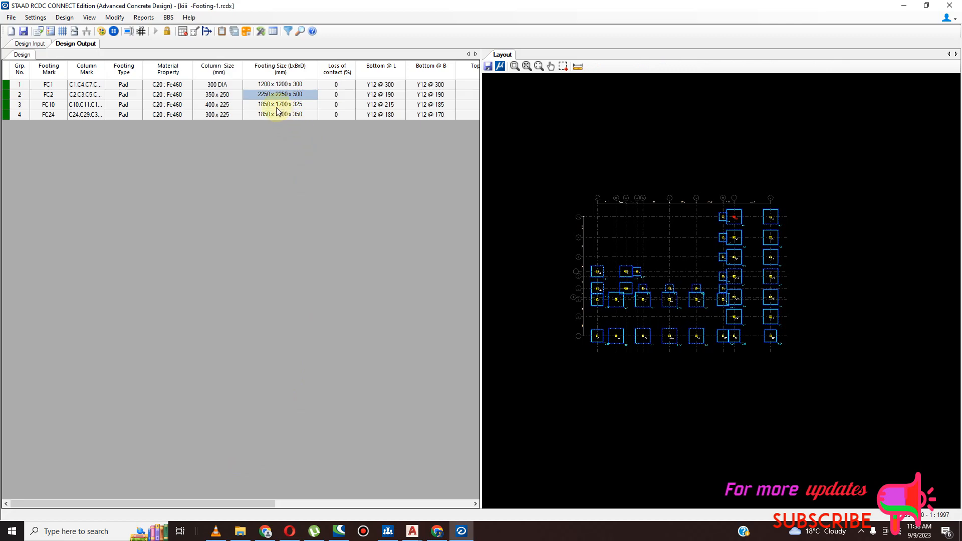
- Open footing FC10 for redesign and set its depth D to 400 mm
{"action": "left_click", "coordinate": [277, 108]}
{"action": "right_click", "coordinate": [277, 108]}
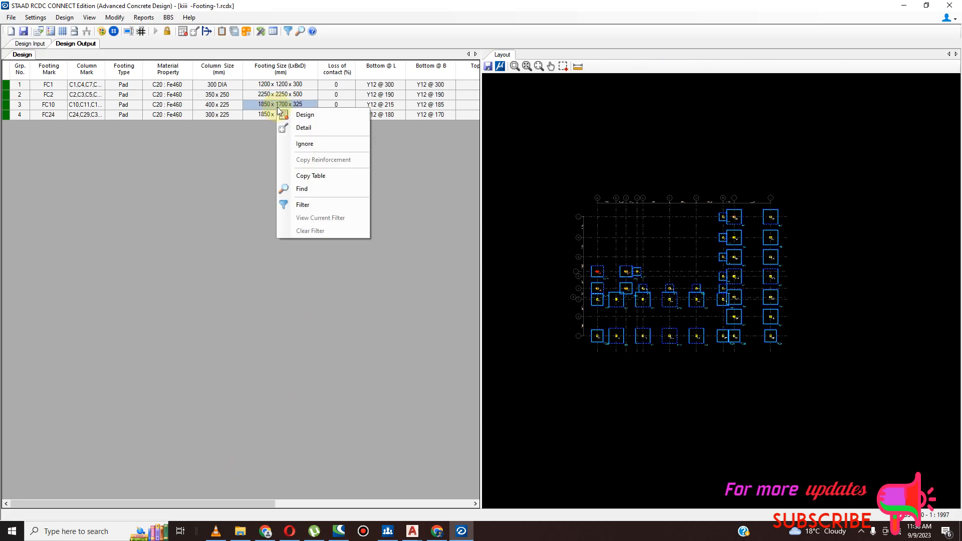
{"action": "left_click", "coordinate": [304, 115]}
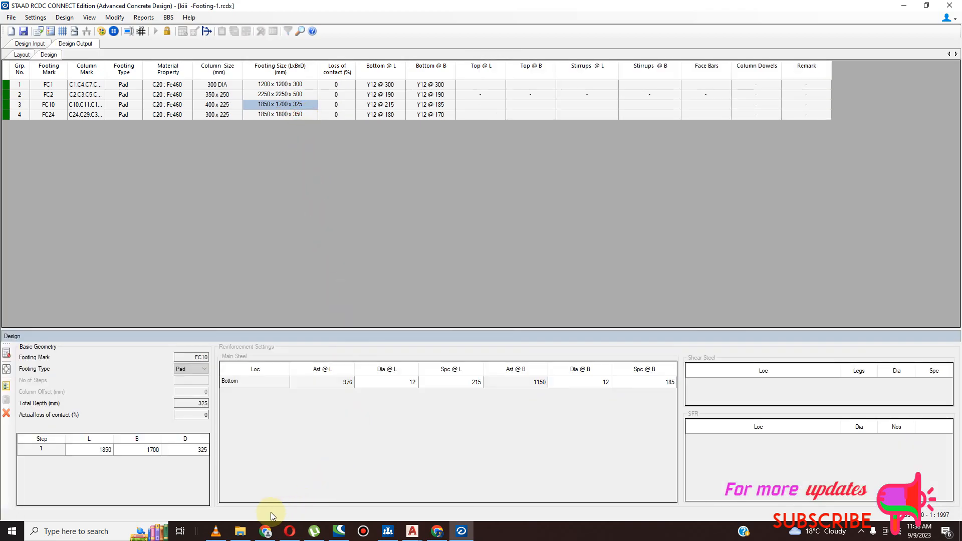
{"action": "left_click", "coordinate": [206, 450]}
{"action": "type", "text": "400"}
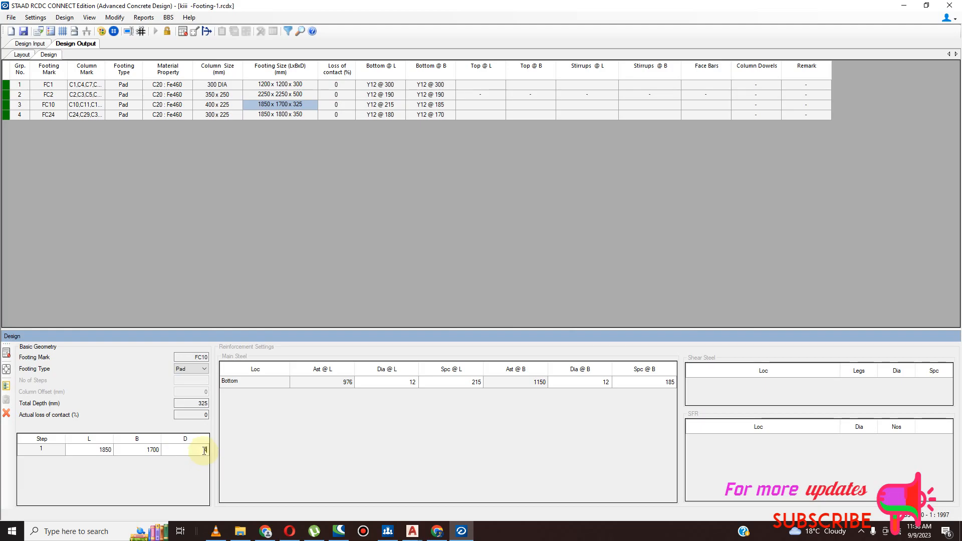
- Set the FC10 pad's breadth B and length L to 1800 mm, redesign it and accept the result
{"action": "left_click", "coordinate": [159, 450]}
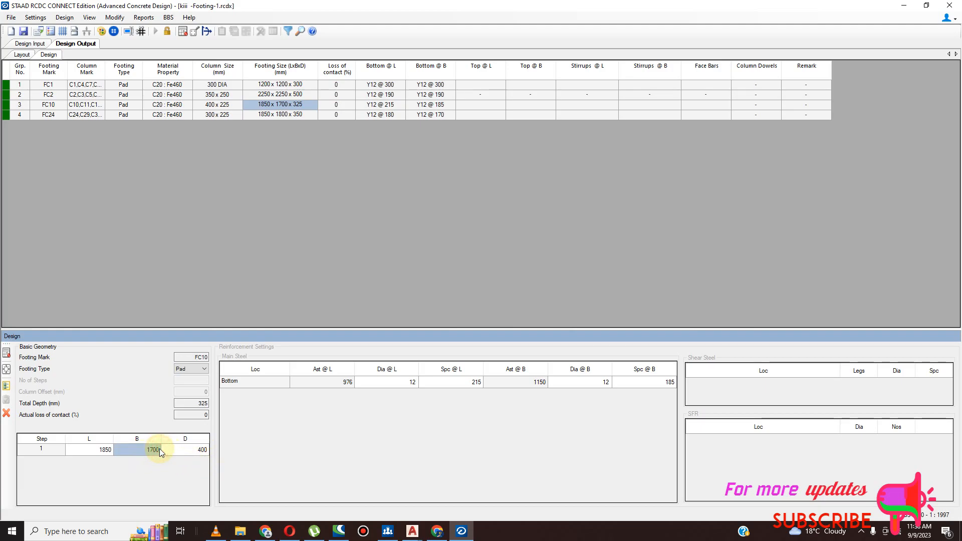
{"action": "type", "text": "1"}
{"action": "left_click", "coordinate": [111, 450]}
{"action": "type", "text": "1800"}
{"action": "key", "text": "Return"}
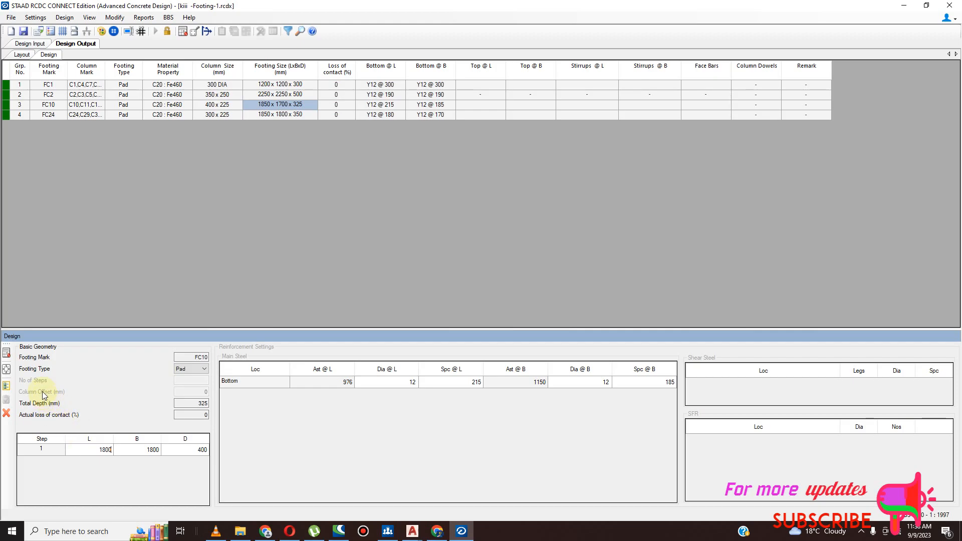
{"action": "left_click", "coordinate": [7, 371]}
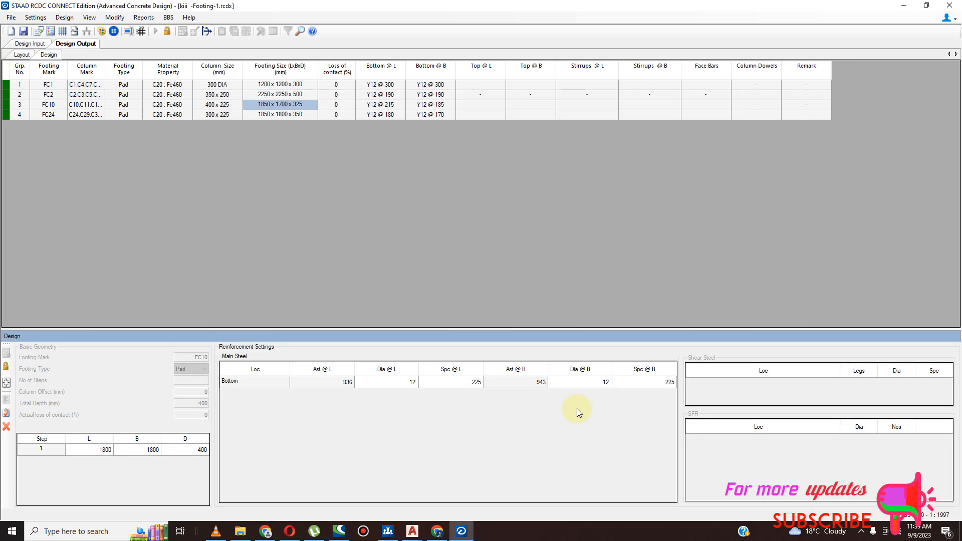
{"action": "left_click", "coordinate": [6, 412]}
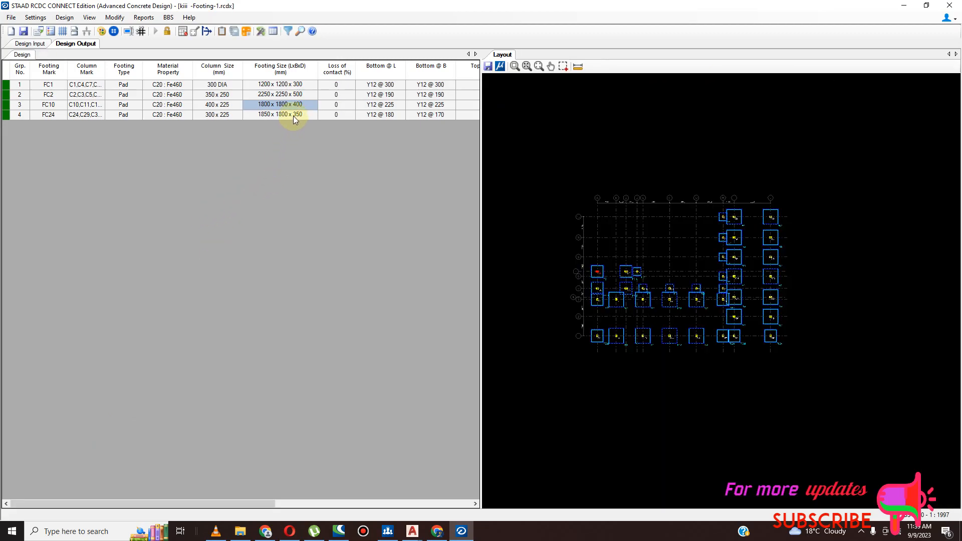
- Open footing FC24 for redesign
{"action": "left_click", "coordinate": [293, 116]}
{"action": "right_click", "coordinate": [294, 115]}
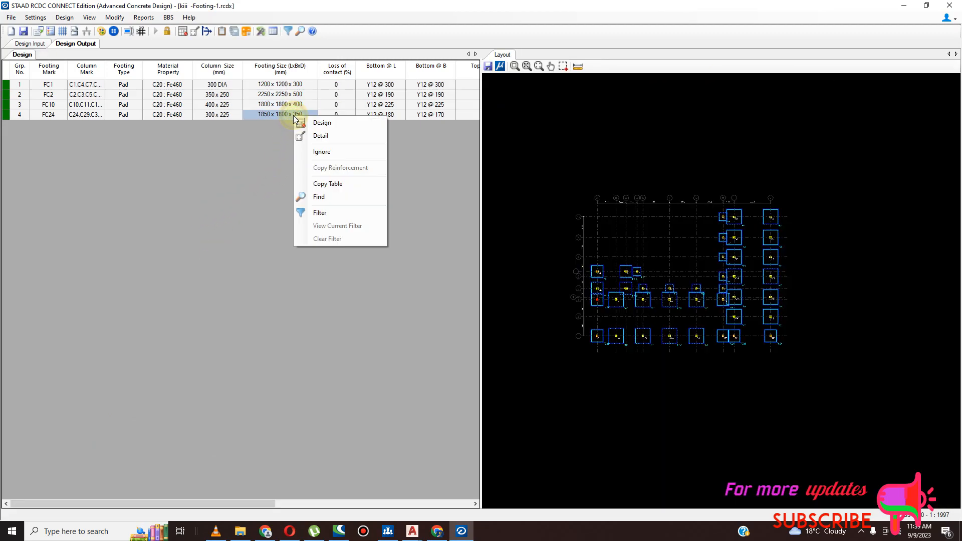
{"action": "left_click", "coordinate": [318, 124]}
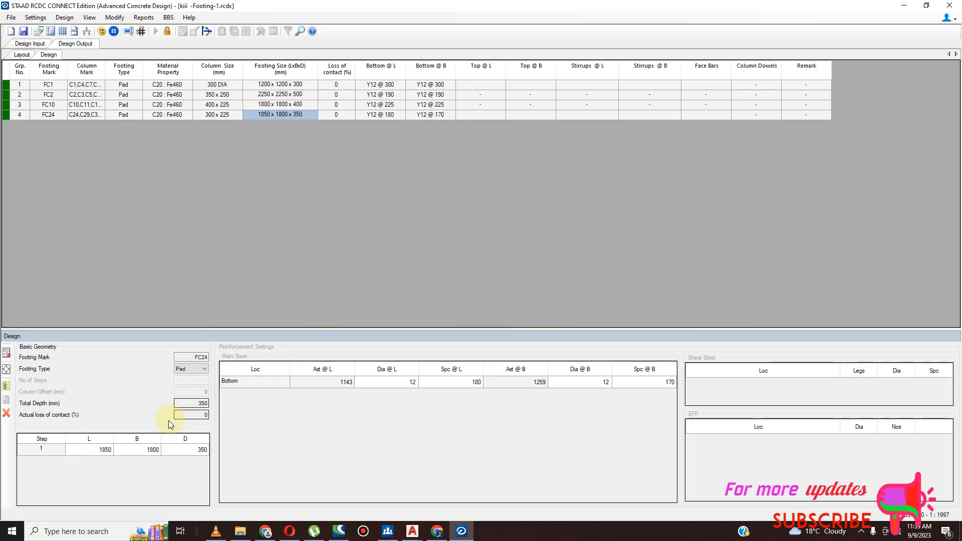
- Try to redesign FC24 with a length L of 1800 mm and a depth D of 400 mm, dismissing the error
{"action": "left_click", "coordinate": [106, 452]}
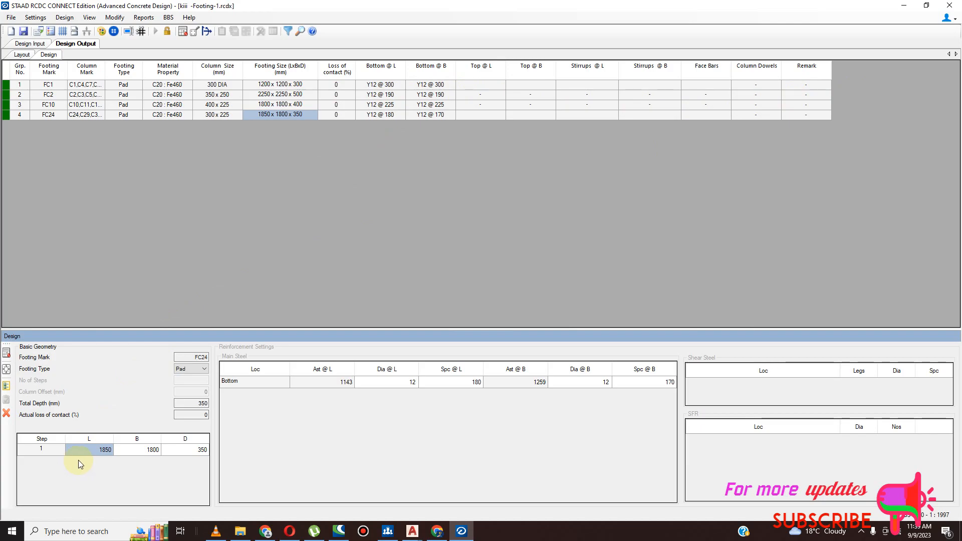
{"action": "type", "text": "0"}
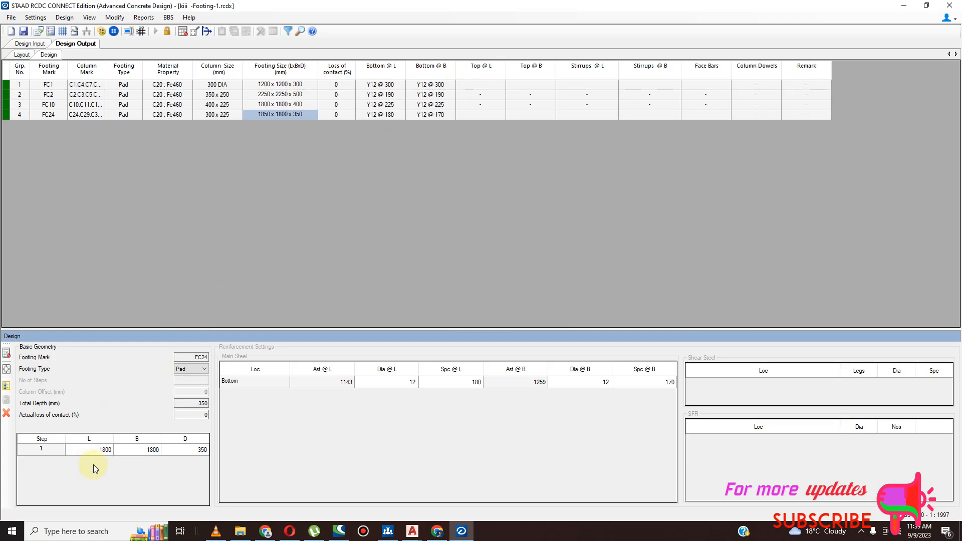
{"action": "left_click", "coordinate": [203, 450]}
{"action": "type", "text": "400"}
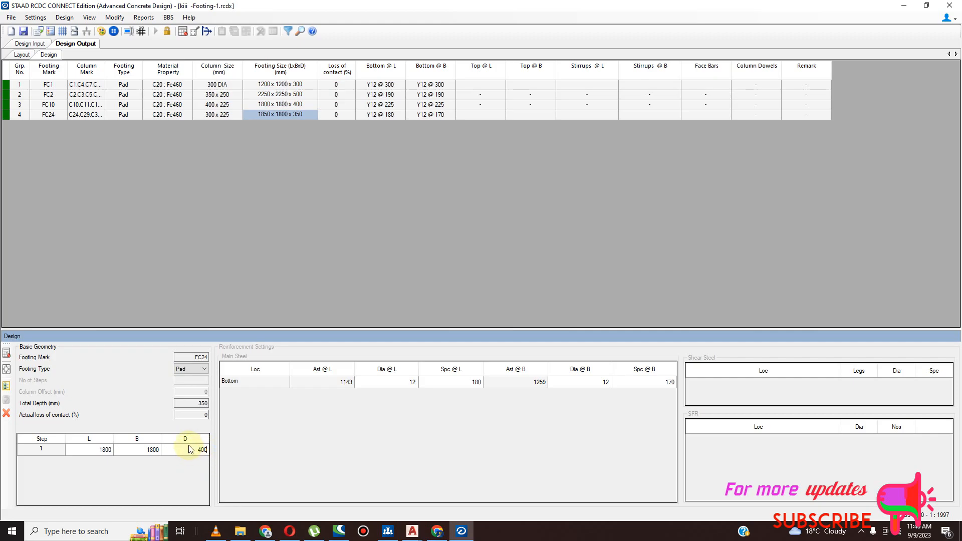
{"action": "left_click", "coordinate": [190, 450]}
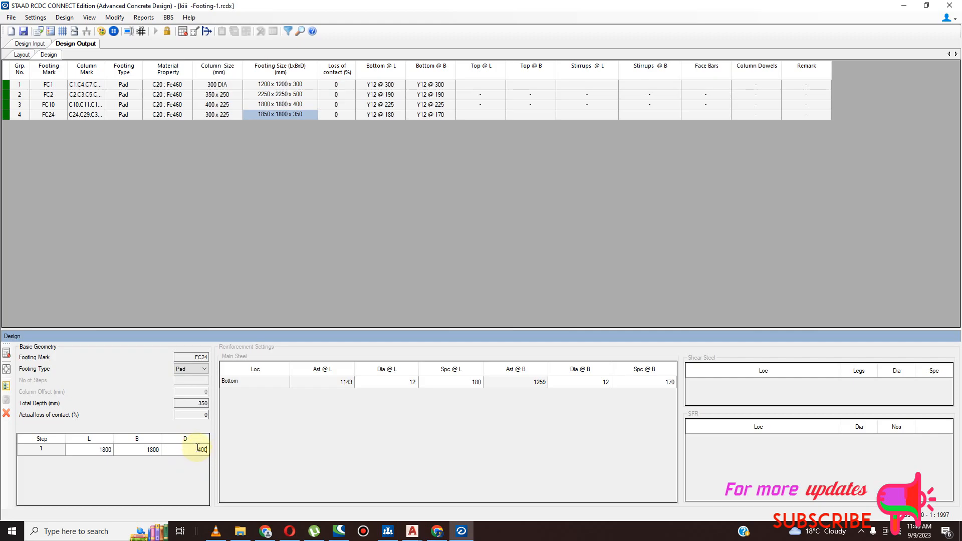
{"action": "left_click", "coordinate": [6, 369]}
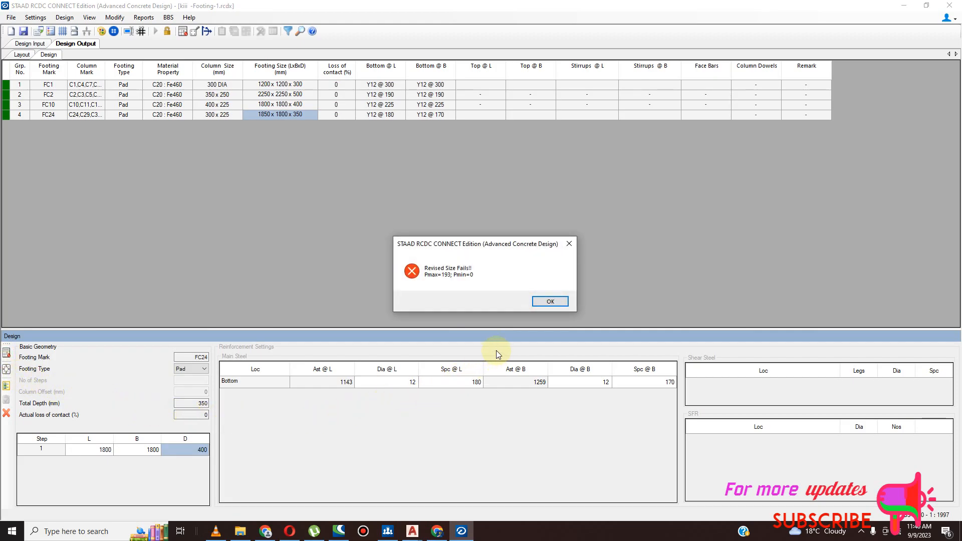
{"action": "left_click", "coordinate": [542, 302]}
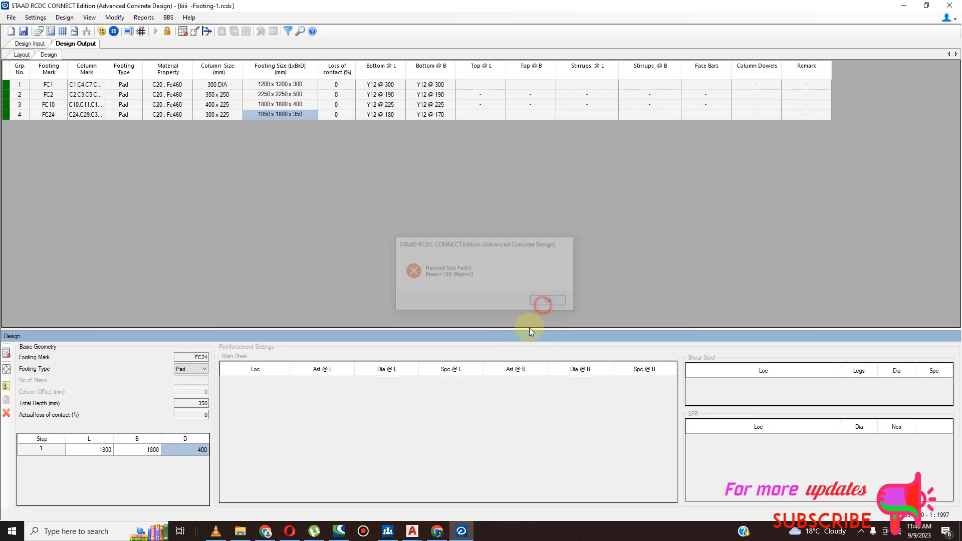
- Set the FC24 pad's length L and breadth B to 1850 mm and redesign it, declining shear reinforcement
{"action": "left_click", "coordinate": [108, 449]}
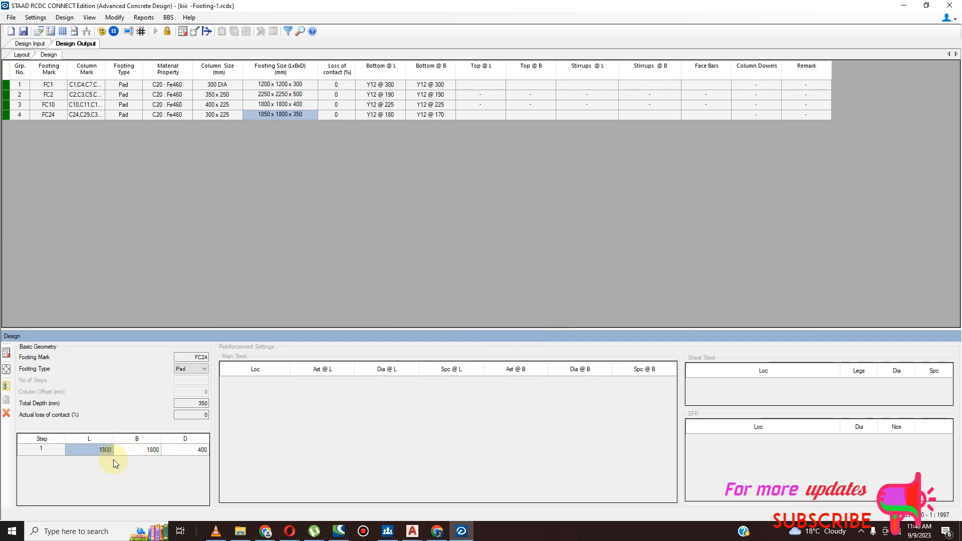
{"action": "type", "text": "1850"}
{"action": "left_click", "coordinate": [156, 447]}
{"action": "type", "text": "1"}
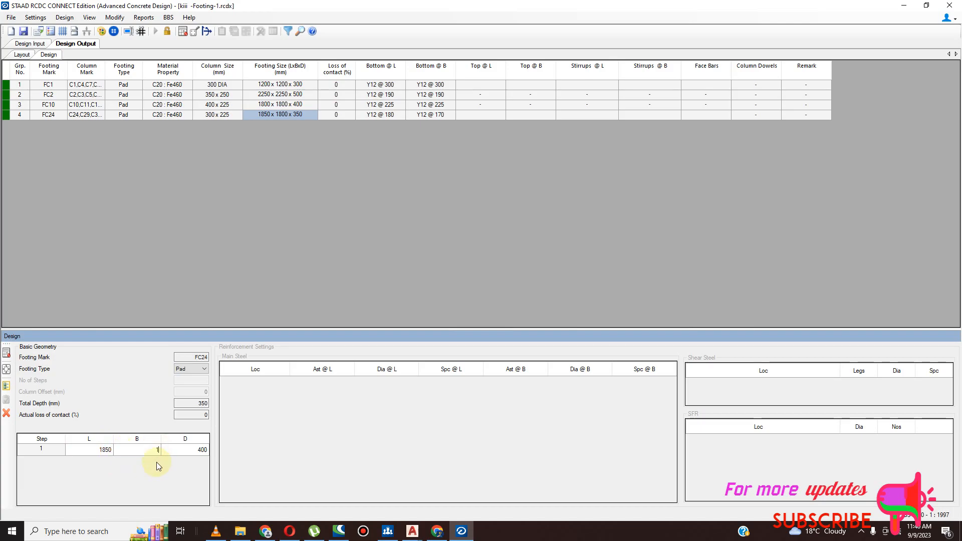
{"action": "type", "text": "850"}
{"action": "key", "text": "Return"}
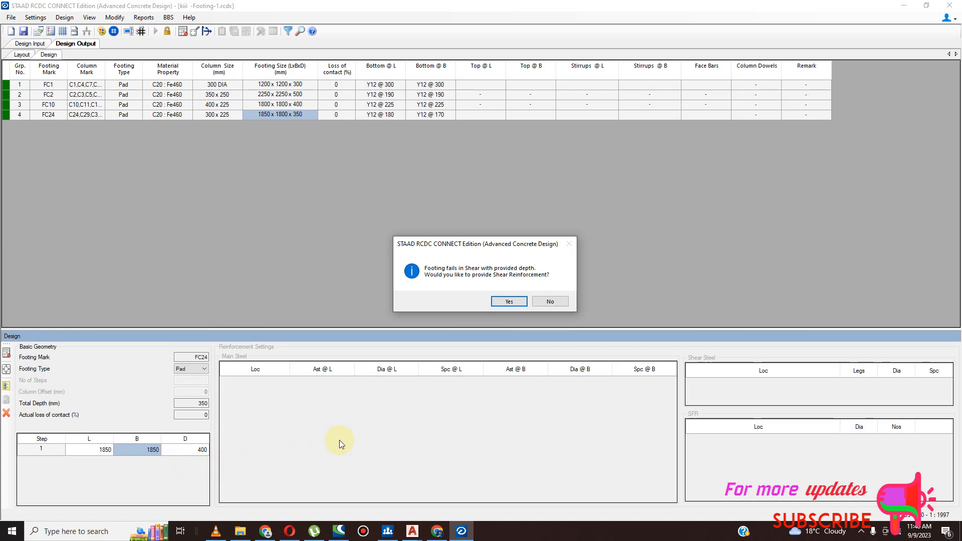
{"action": "left_click", "coordinate": [550, 302]}
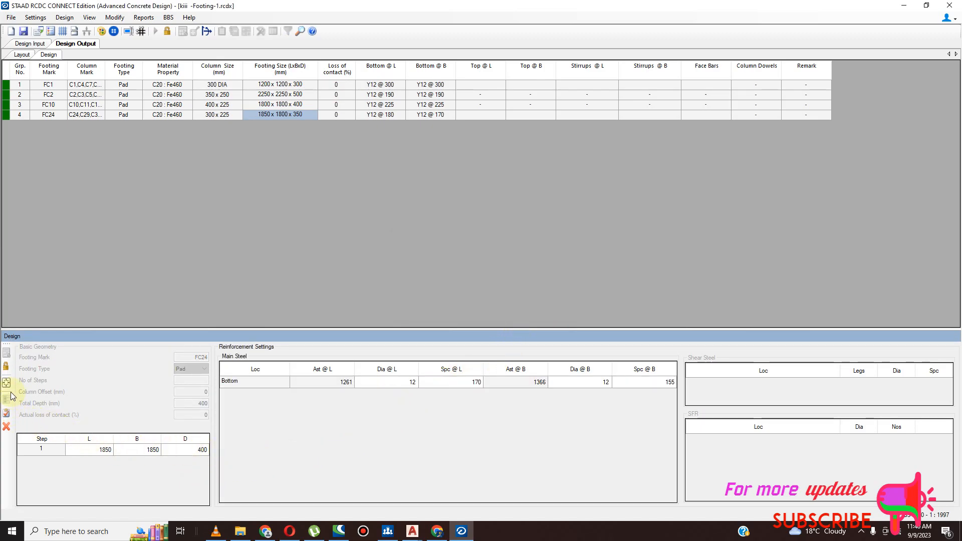
- Unlock FC24, set its depth D to 450 mm, redesign the footing and accept the result
{"action": "left_click", "coordinate": [6, 367]}
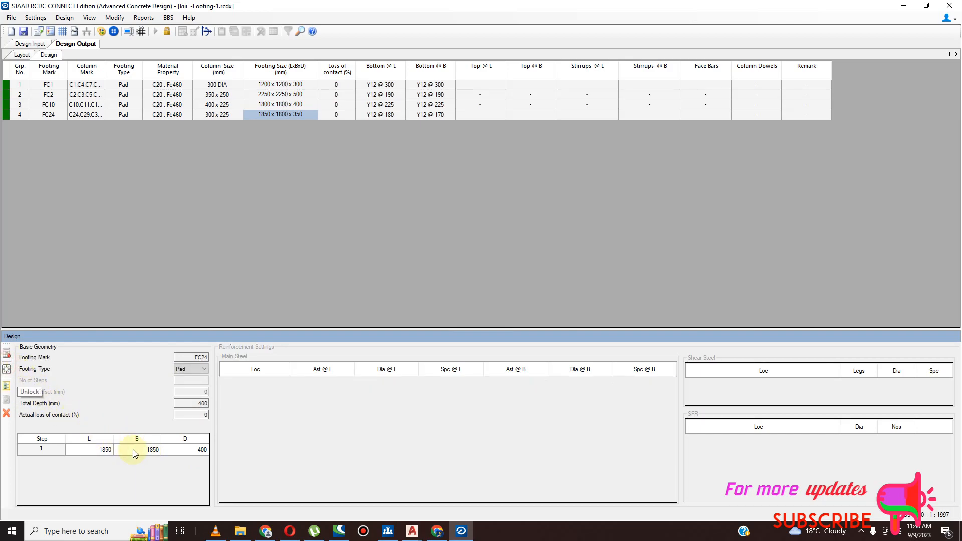
{"action": "left_click", "coordinate": [201, 451]}
{"action": "type", "text": "450"}
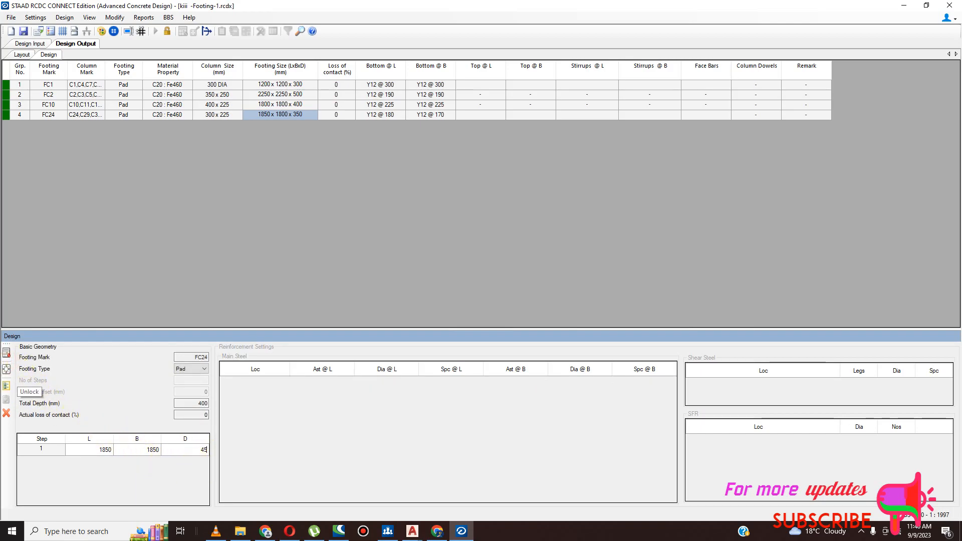
{"action": "left_click", "coordinate": [8, 359]}
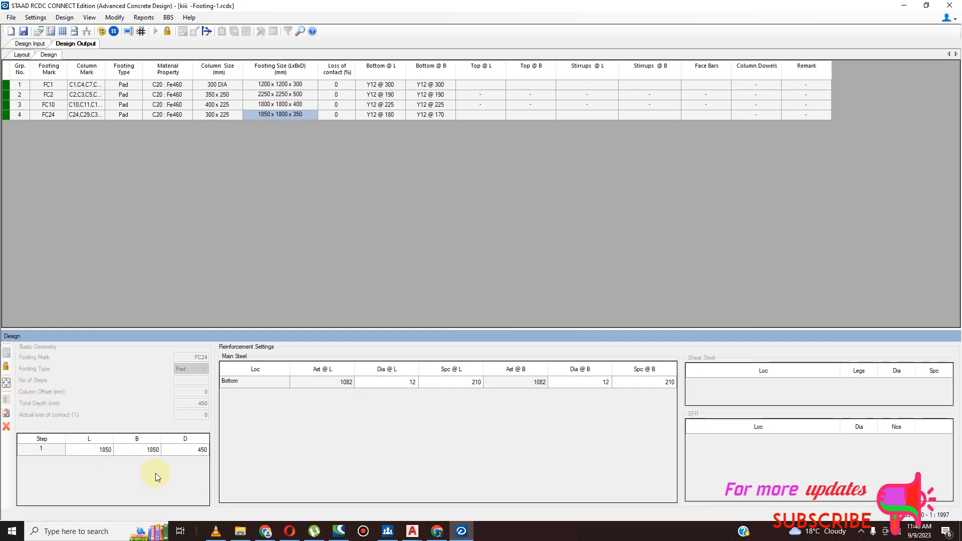
{"action": "left_click", "coordinate": [7, 414]}
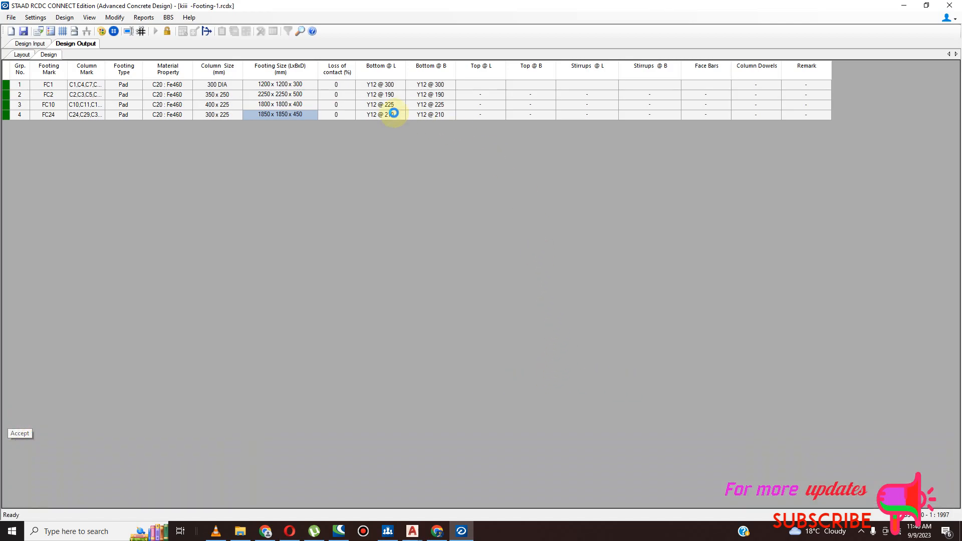
- Examine the revised footing layout by selecting pads of groups FC2, FC10, FC1 and FC24 to see where each group is located
{"action": "scroll", "coordinate": [622, 297], "scroll_direction": "up", "scroll_amount": 5}
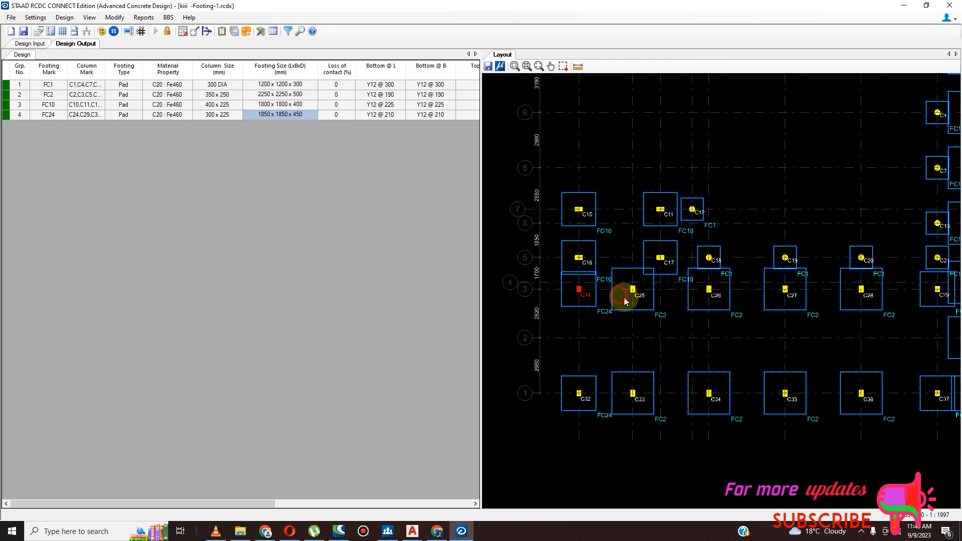
{"action": "left_click", "coordinate": [631, 294]}
{"action": "scroll", "coordinate": [630, 312], "scroll_direction": "down", "scroll_amount": 5}
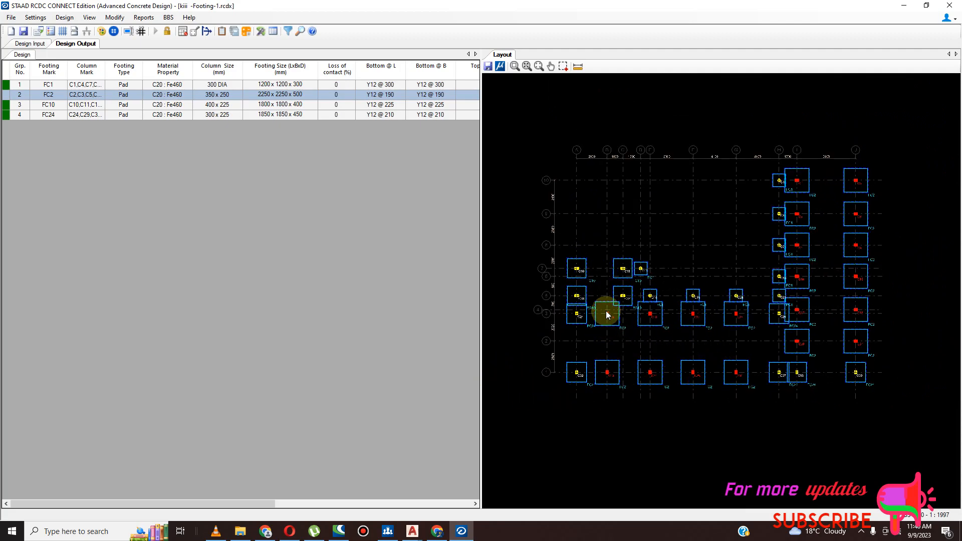
{"action": "scroll", "coordinate": [600, 331], "scroll_direction": "up", "scroll_amount": 2}
{"action": "scroll", "coordinate": [693, 321], "scroll_direction": "down", "scroll_amount": 1}
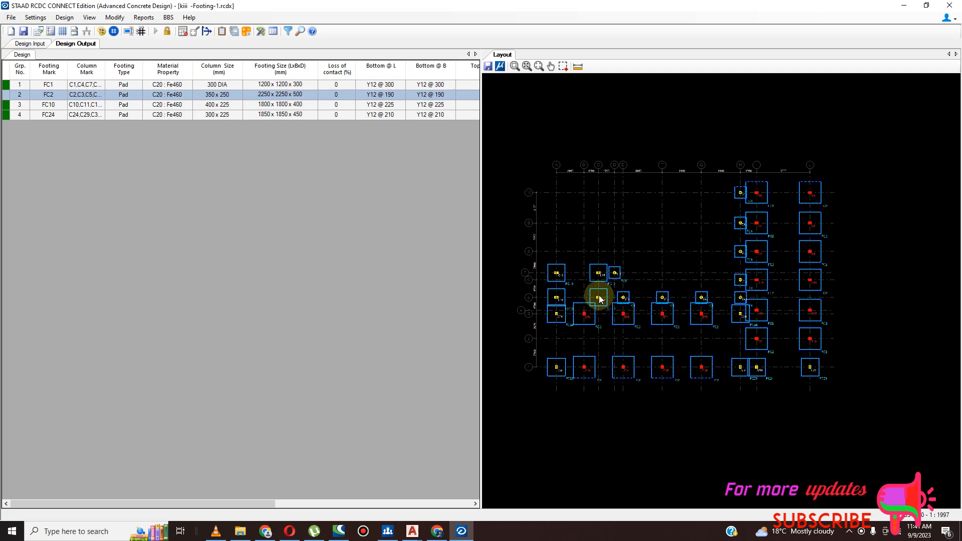
{"action": "left_click", "coordinate": [602, 300]}
{"action": "scroll", "coordinate": [601, 300], "scroll_direction": "up", "scroll_amount": 1}
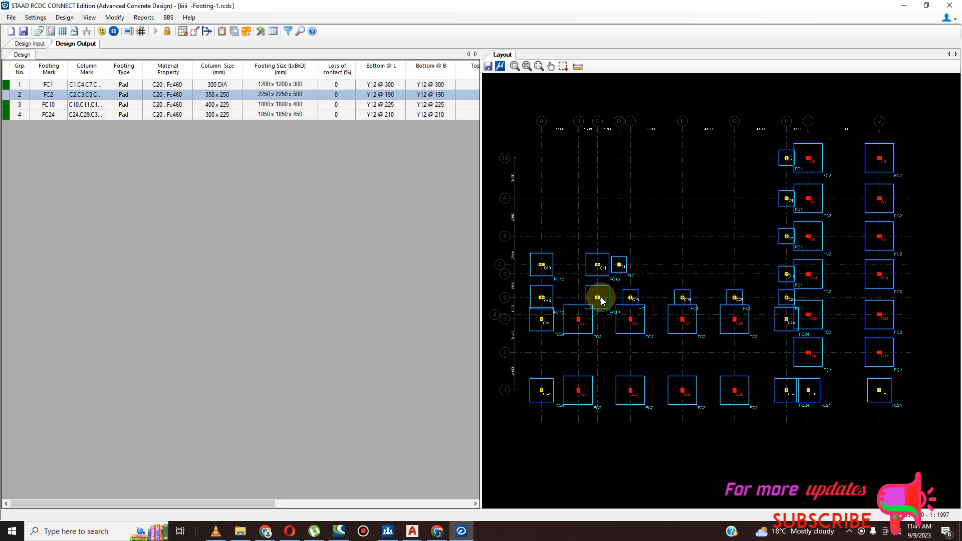
{"action": "left_click", "coordinate": [542, 304]}
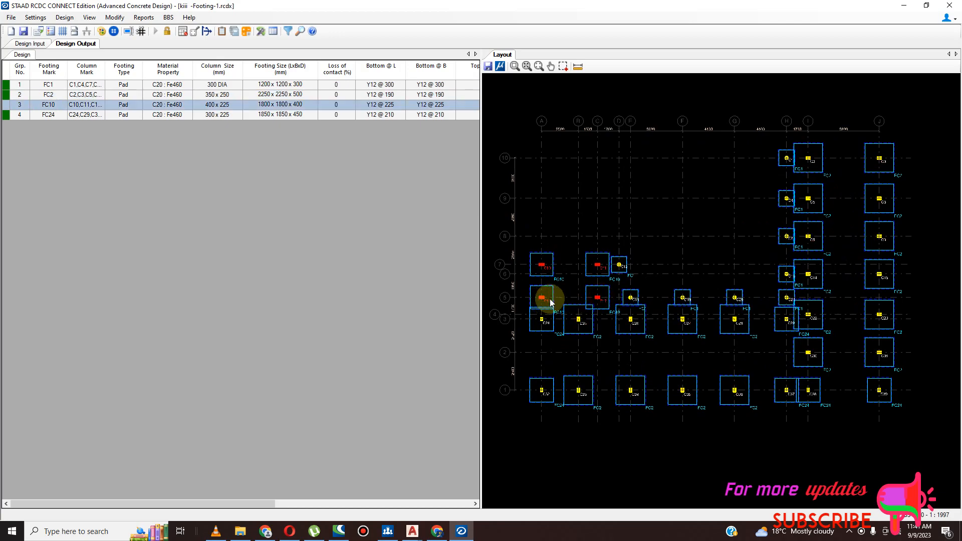
{"action": "left_click", "coordinate": [623, 269]}
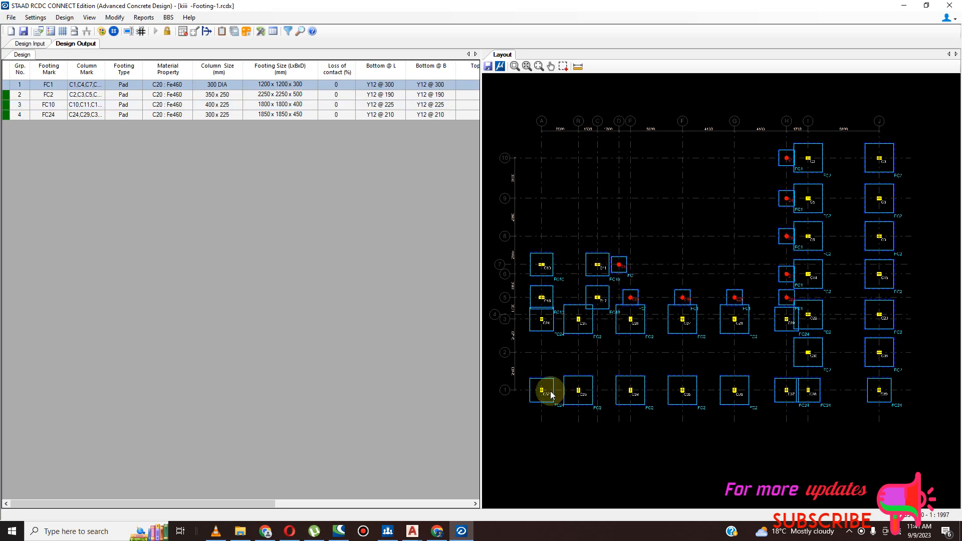
{"action": "left_click", "coordinate": [546, 324]}
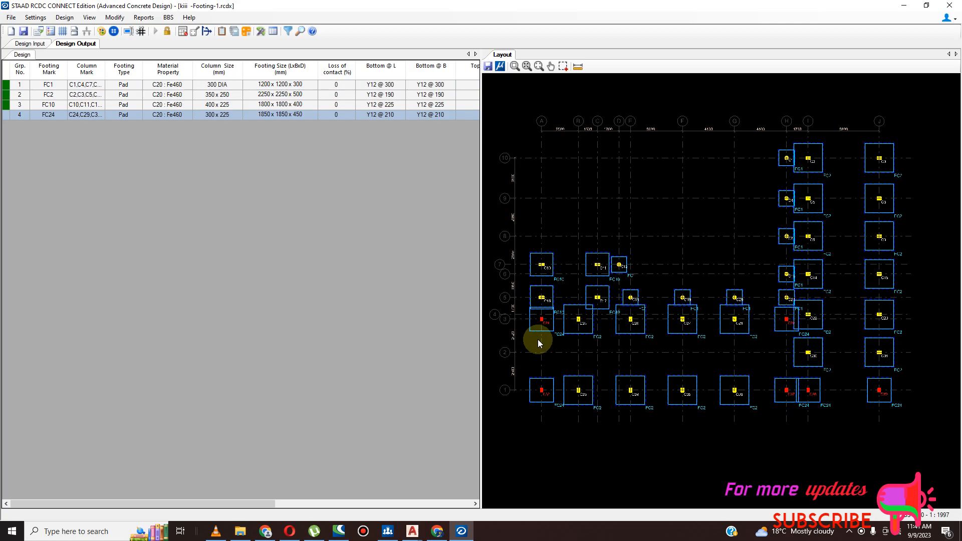
{"action": "scroll", "coordinate": [702, 336], "scroll_direction": "down", "scroll_amount": 1}
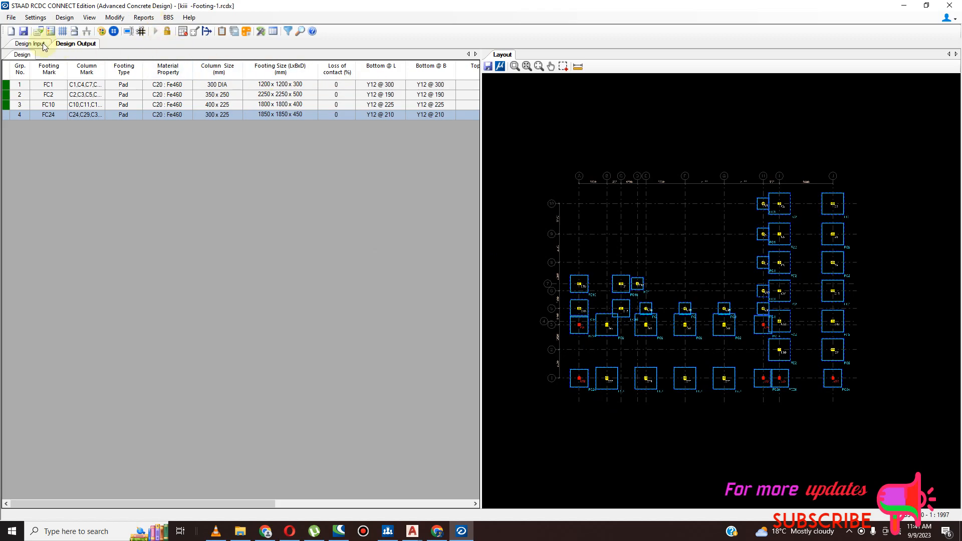
- Save the project and generate detailed drawings of all footings with the layout plan, footing plans and sections at L and B
{"action": "left_click", "coordinate": [23, 31]}
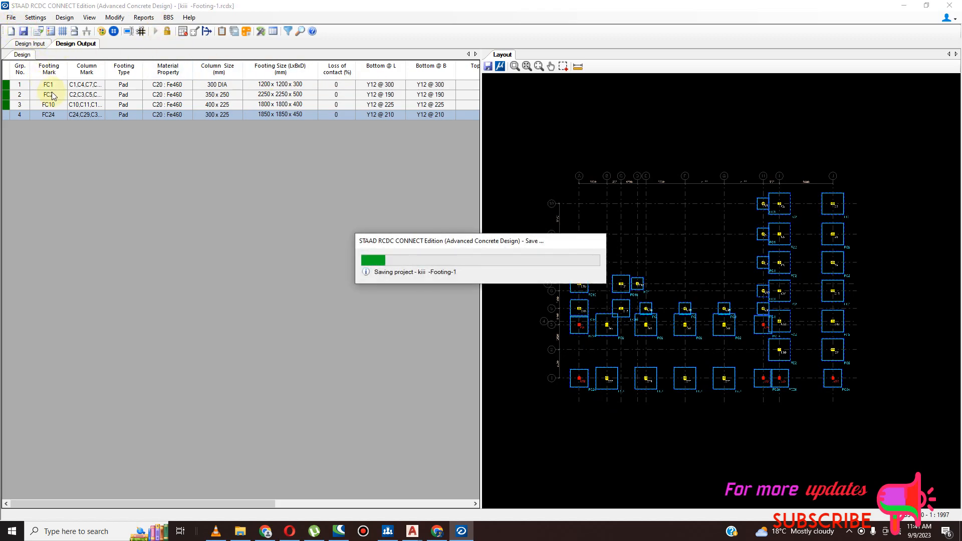
{"action": "left_click", "coordinate": [86, 120]}
{"action": "left_click", "coordinate": [144, 18]}
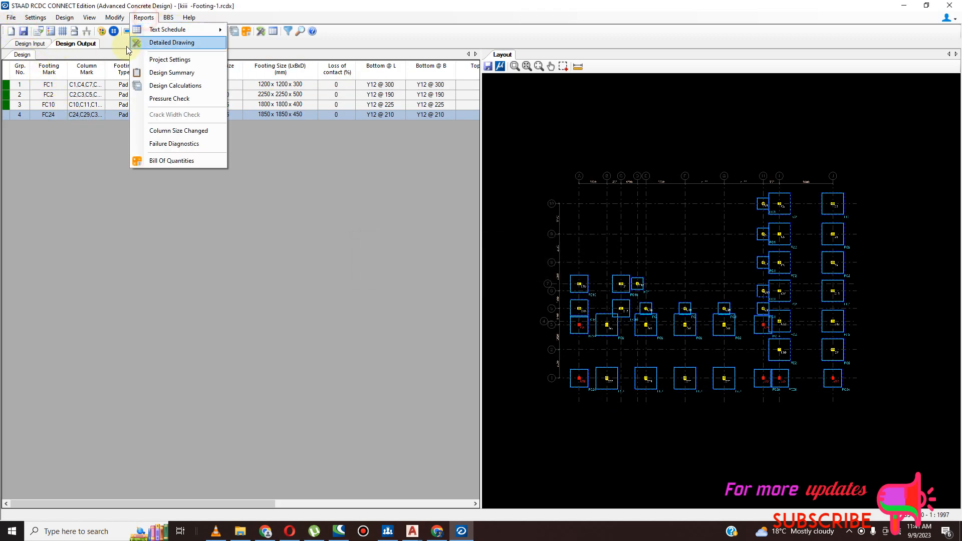
{"action": "left_click", "coordinate": [168, 43]}
{"action": "left_click", "coordinate": [390, 173]}
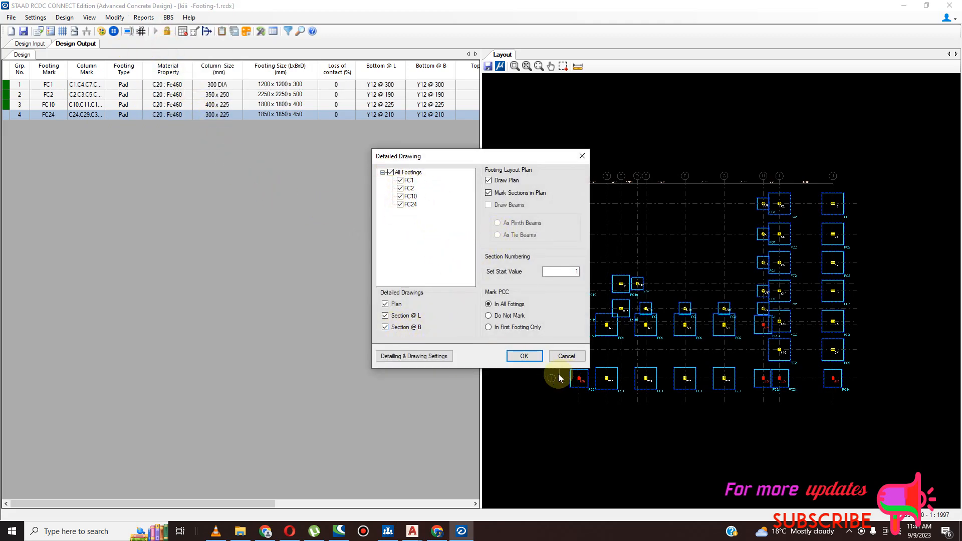
{"action": "left_click", "coordinate": [523, 356]}
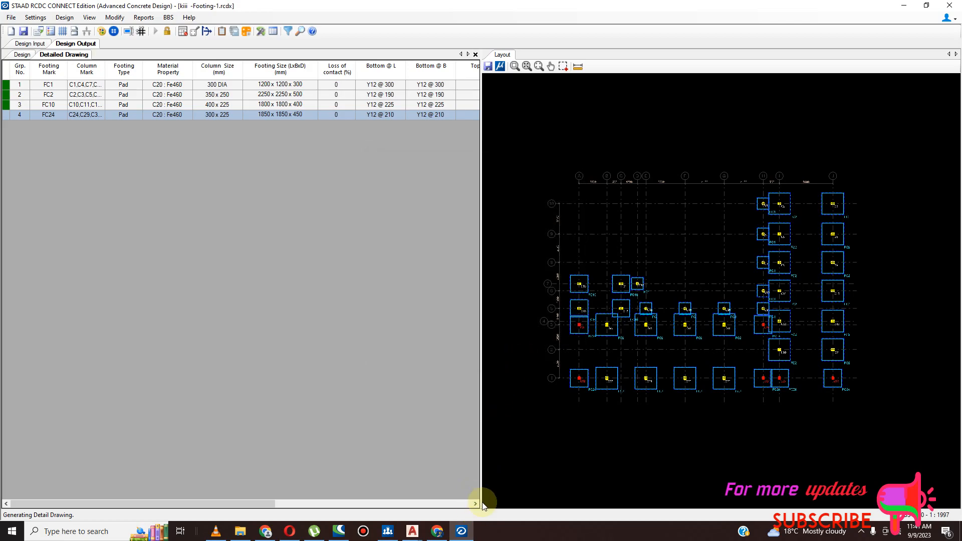
{"action": "scroll", "coordinate": [244, 322], "scroll_direction": "down", "scroll_amount": 3}
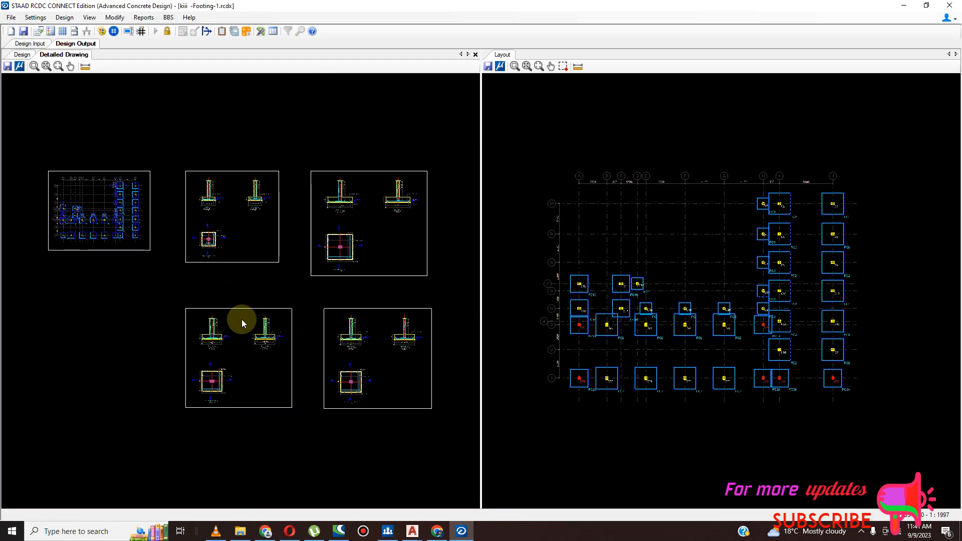
- Save the project again and export the detailed drawings to the Desktop as a DXF file named ISOLATED RCDC 2
{"action": "left_click", "coordinate": [26, 32]}
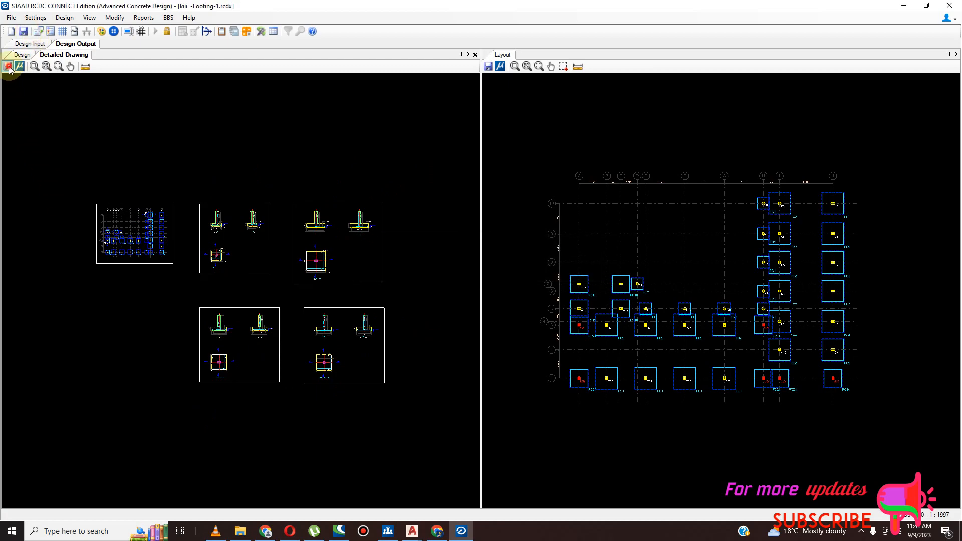
{"action": "scroll", "coordinate": [170, 192], "scroll_direction": "down", "scroll_amount": 10}
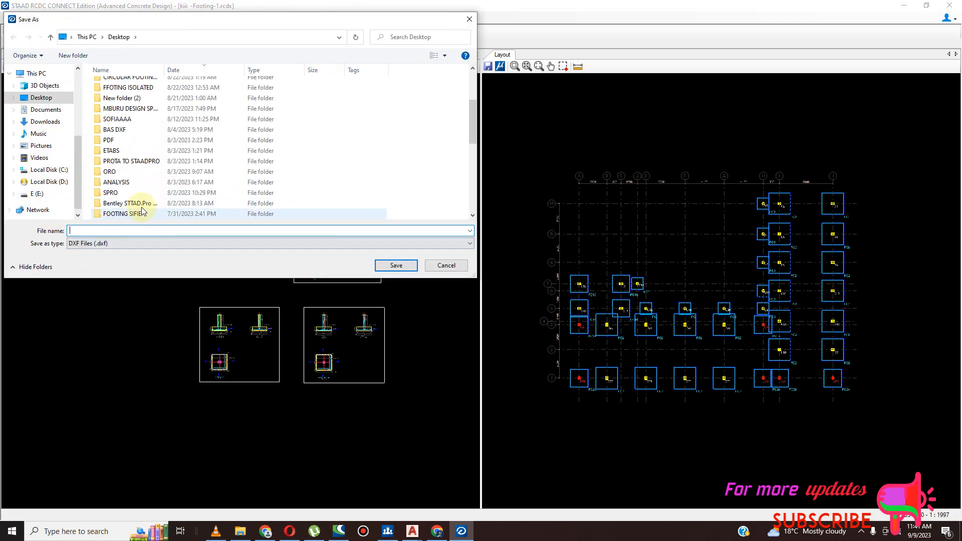
{"action": "scroll", "coordinate": [171, 192], "scroll_direction": "down", "scroll_amount": 1}
{"action": "left_click", "coordinate": [163, 130]}
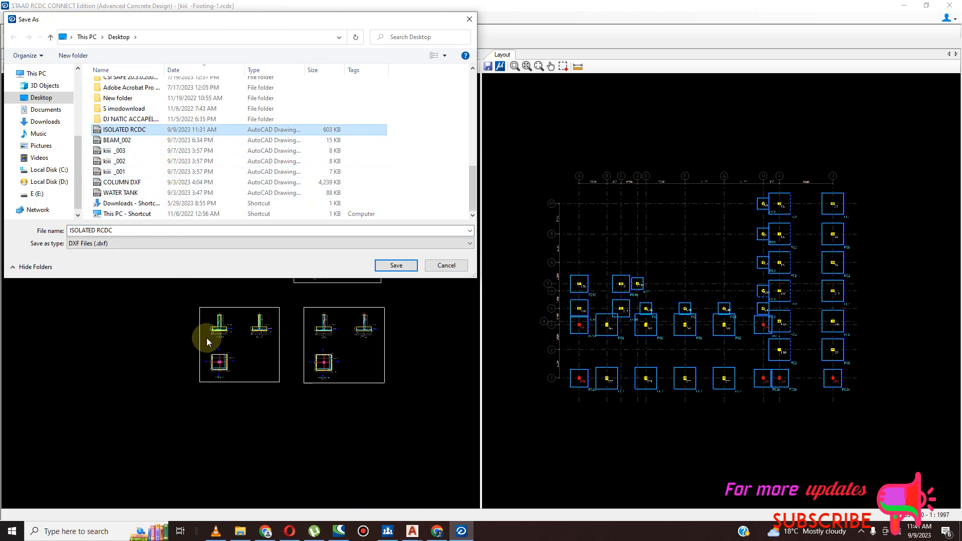
{"action": "left_click", "coordinate": [121, 230]}
{"action": "left_click", "coordinate": [137, 231]}
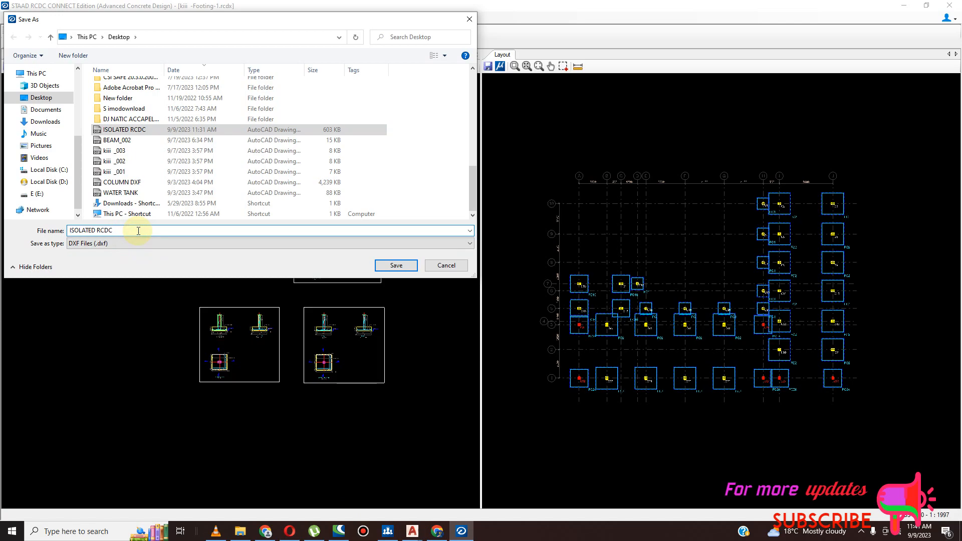
{"action": "type", "text": "2"}
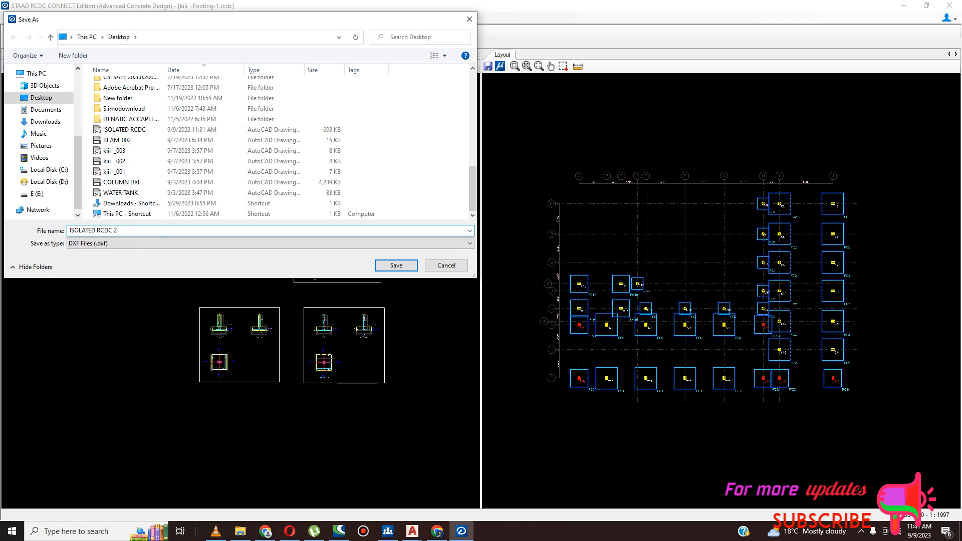
{"action": "left_click", "coordinate": [396, 266]}
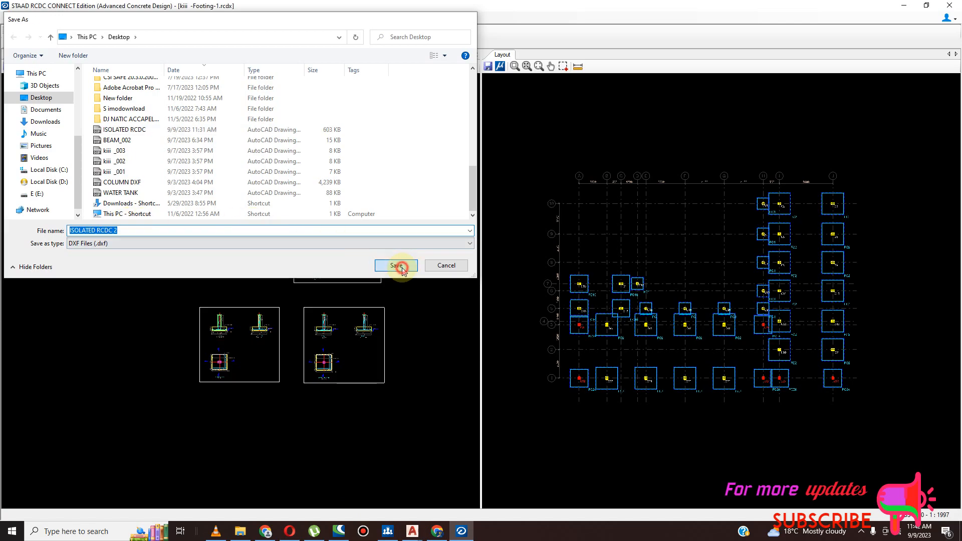
- Examine the footing layout plan and the plan and section details on the individual footing sheets
{"action": "scroll", "coordinate": [138, 243], "scroll_direction": "up", "scroll_amount": 6}
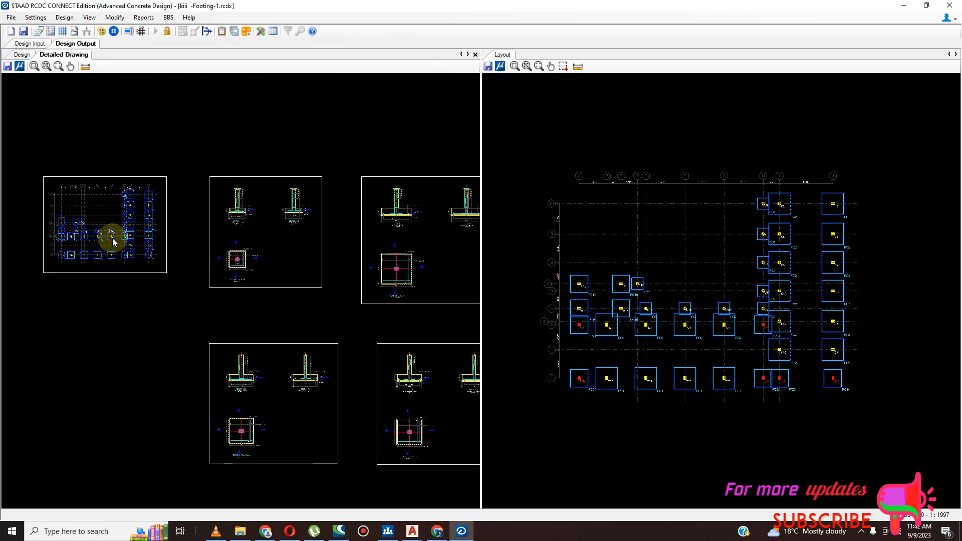
{"action": "scroll", "coordinate": [150, 236], "scroll_direction": "up", "scroll_amount": 2}
{"action": "scroll", "coordinate": [179, 275], "scroll_direction": "down", "scroll_amount": 5}
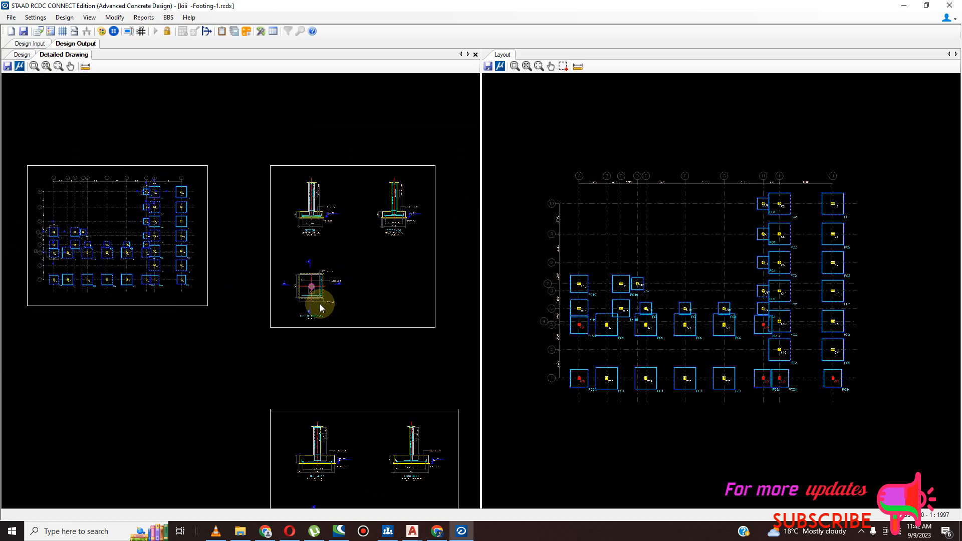
{"action": "scroll", "coordinate": [318, 311], "scroll_direction": "down", "scroll_amount": 1}
{"action": "scroll", "coordinate": [341, 302], "scroll_direction": "up", "scroll_amount": 3}
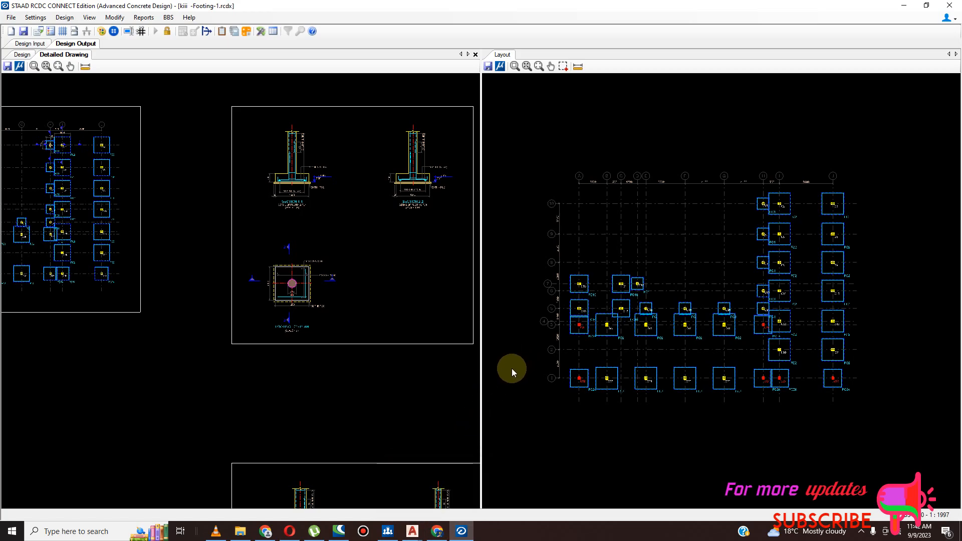
{"action": "scroll", "coordinate": [295, 184], "scroll_direction": "up", "scroll_amount": 5}
{"action": "scroll", "coordinate": [221, 215], "scroll_direction": "down", "scroll_amount": 4}
{"action": "scroll", "coordinate": [337, 224], "scroll_direction": "up", "scroll_amount": 2}
{"action": "scroll", "coordinate": [323, 220], "scroll_direction": "up", "scroll_amount": 3}
{"action": "scroll", "coordinate": [344, 221], "scroll_direction": "down", "scroll_amount": 4}
{"action": "scroll", "coordinate": [346, 201], "scroll_direction": "down", "scroll_amount": 4}
{"action": "scroll", "coordinate": [314, 383], "scroll_direction": "up", "scroll_amount": 4}
{"action": "scroll", "coordinate": [358, 350], "scroll_direction": "up", "scroll_amount": 3}
{"action": "scroll", "coordinate": [209, 334], "scroll_direction": "down", "scroll_amount": 4}
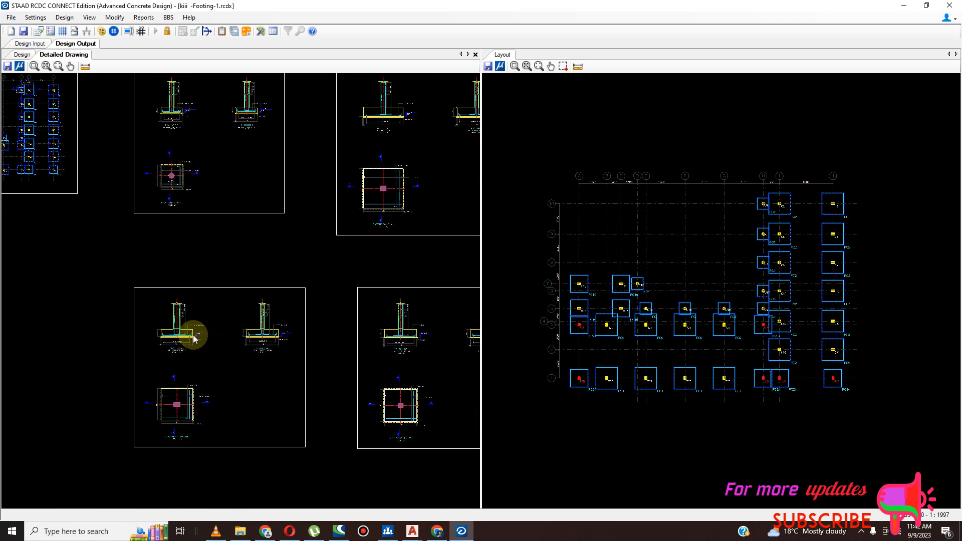
- Inspect Section 7-7 of footing FC24 for its dimensions and reinforcement, and look over the neighbouring footing sheets
{"action": "scroll", "coordinate": [408, 337], "scroll_direction": "up", "scroll_amount": 4}
{"action": "scroll", "coordinate": [429, 337], "scroll_direction": "down", "scroll_amount": 2}
{"action": "scroll", "coordinate": [348, 332], "scroll_direction": "up", "scroll_amount": 5}
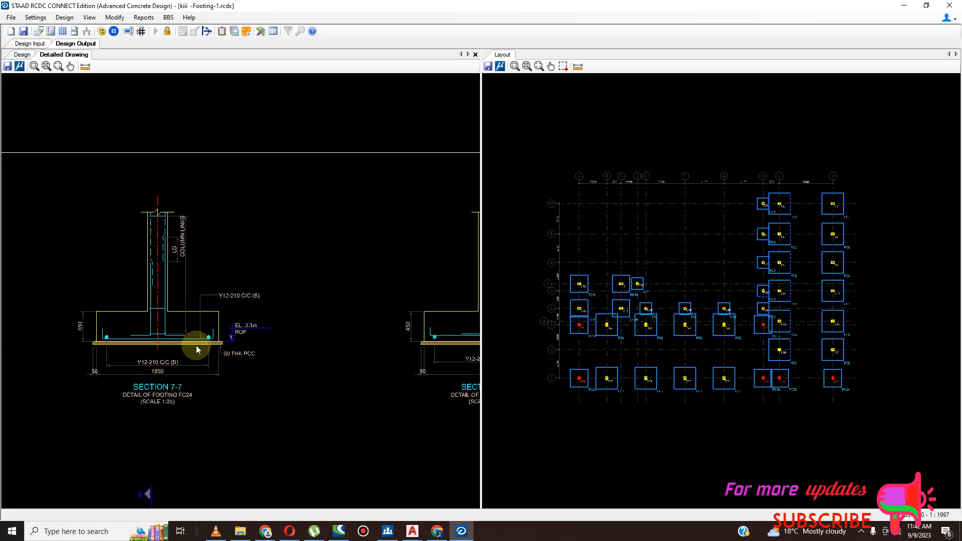
{"action": "scroll", "coordinate": [197, 344], "scroll_direction": "up", "scroll_amount": 2}
{"action": "scroll", "coordinate": [195, 345], "scroll_direction": "down", "scroll_amount": 4}
{"action": "scroll", "coordinate": [226, 335], "scroll_direction": "down", "scroll_amount": 4}
{"action": "scroll", "coordinate": [254, 188], "scroll_direction": "up", "scroll_amount": 2}
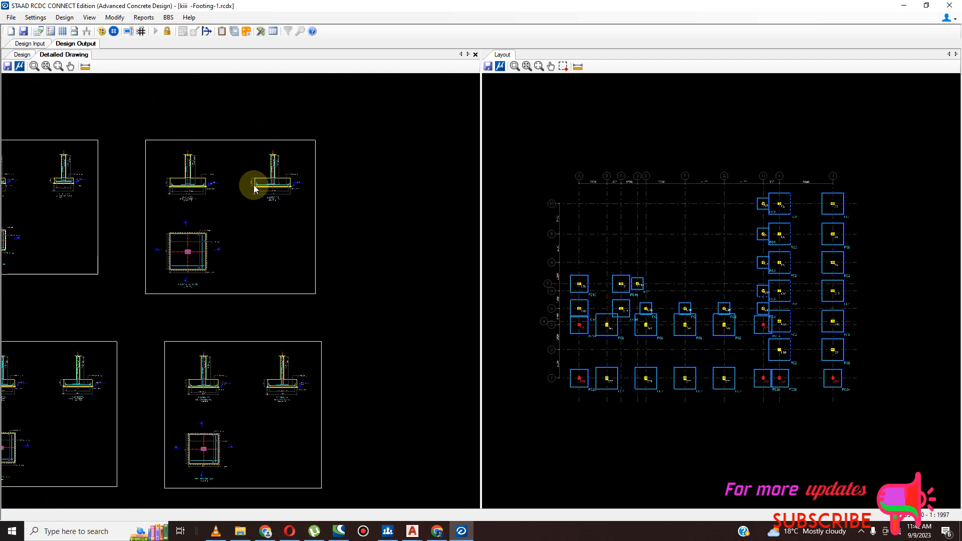
{"action": "scroll", "coordinate": [279, 189], "scroll_direction": "up", "scroll_amount": 4}
{"action": "scroll", "coordinate": [293, 203], "scroll_direction": "down", "scroll_amount": 3}
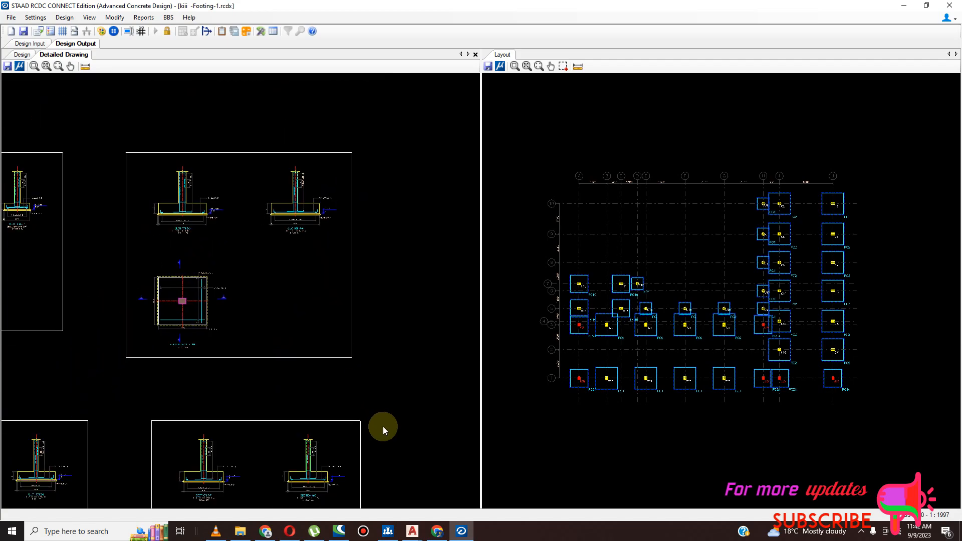
{"action": "left_click", "coordinate": [862, 531]}
{"action": "left_click", "coordinate": [832, 511]}
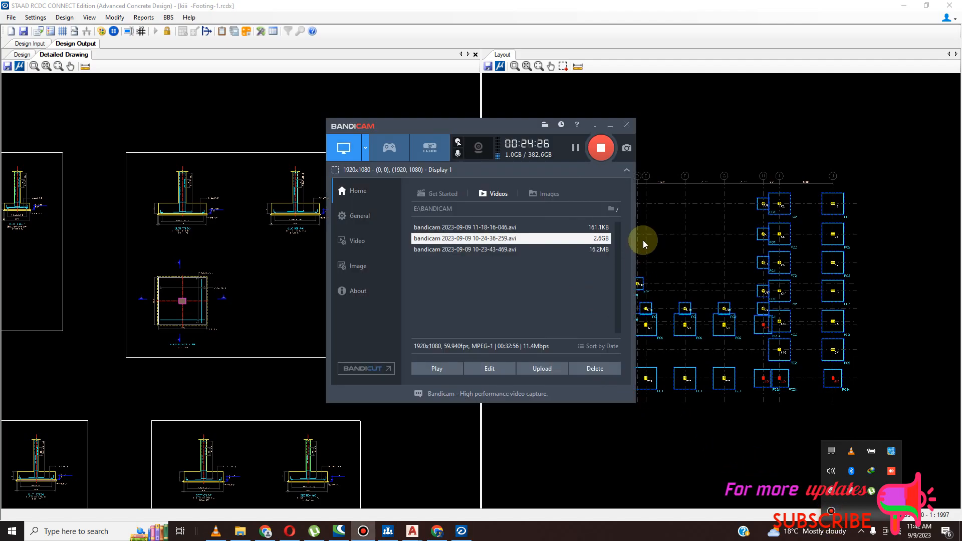